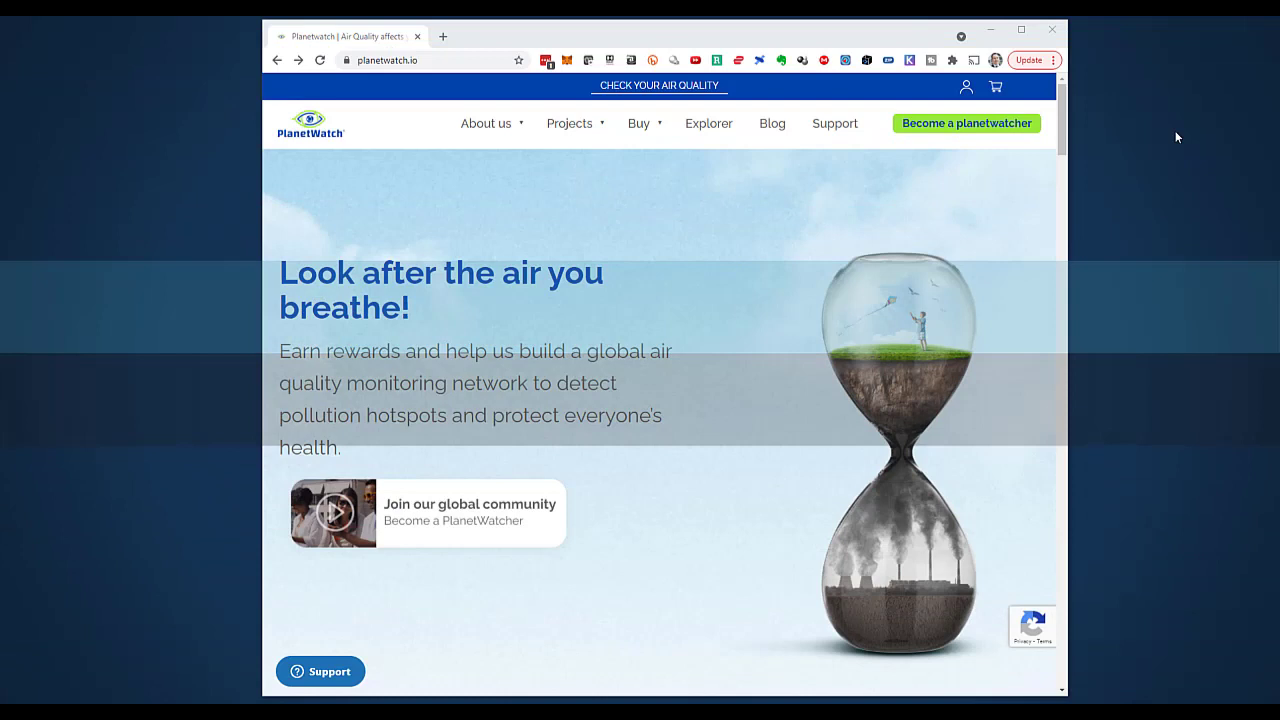
Step: Browse the licence options, then open the Sensors catalogue listing Airqino Type 1 and Sensedge Mini
click(653, 148)
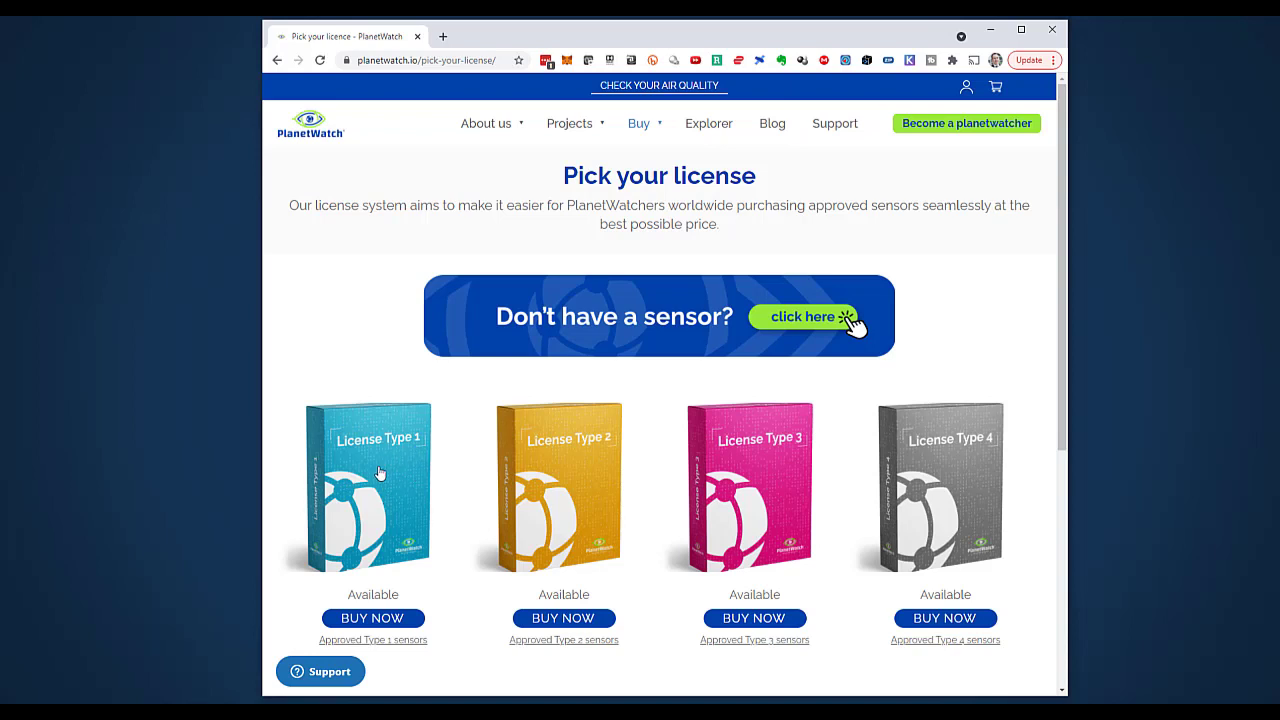
mouse_move(639, 123)
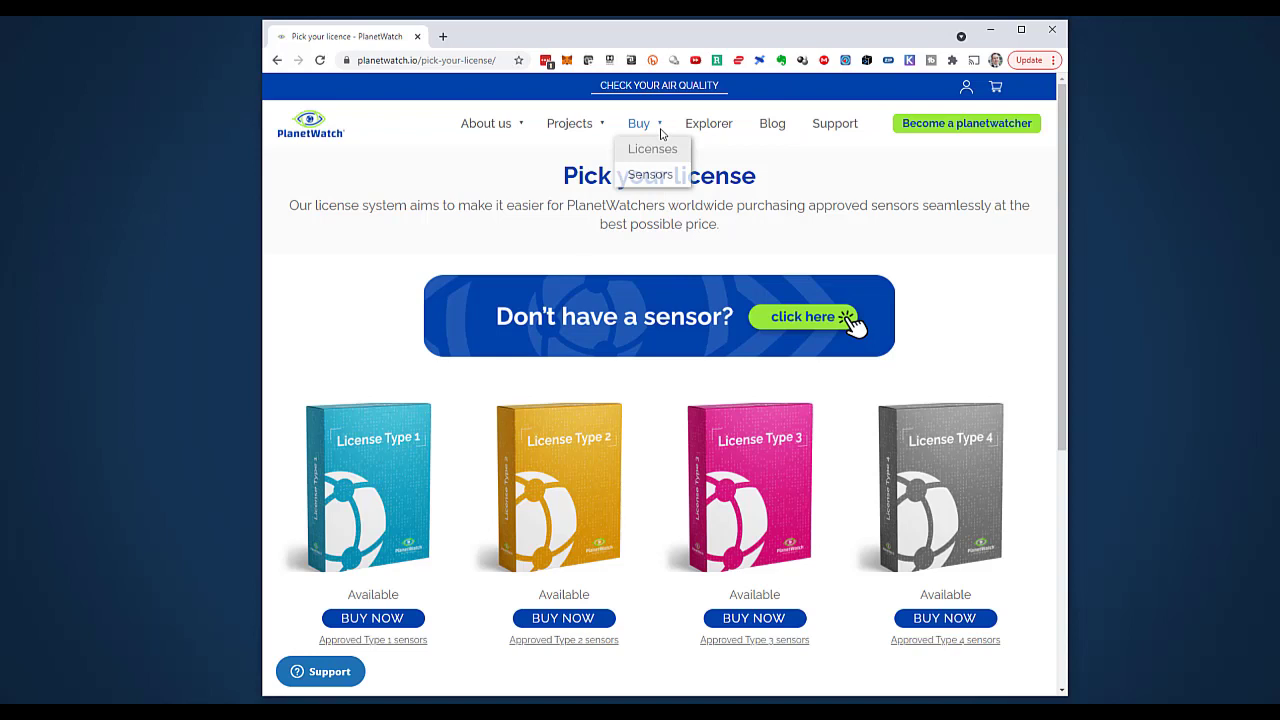
click(650, 174)
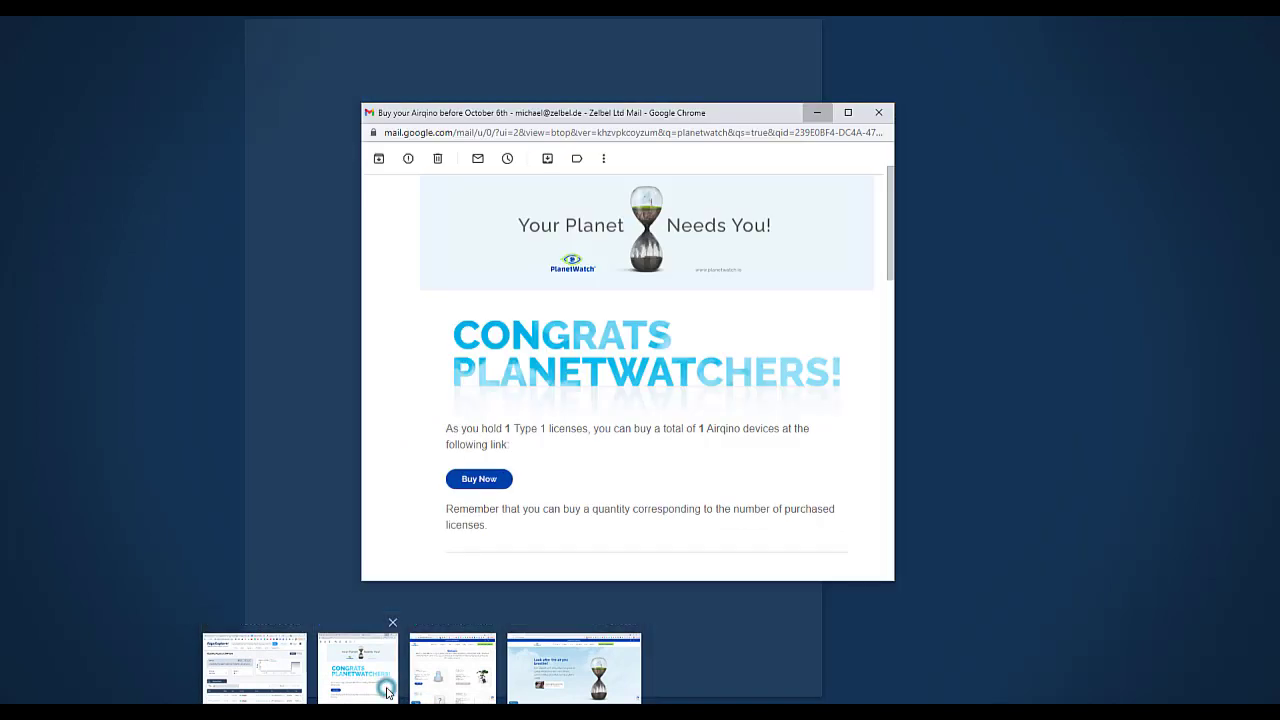
Step: Bring up the Airqino purchase email in Gmail, then minimise it to reveal the Sensors page
click(388, 692)
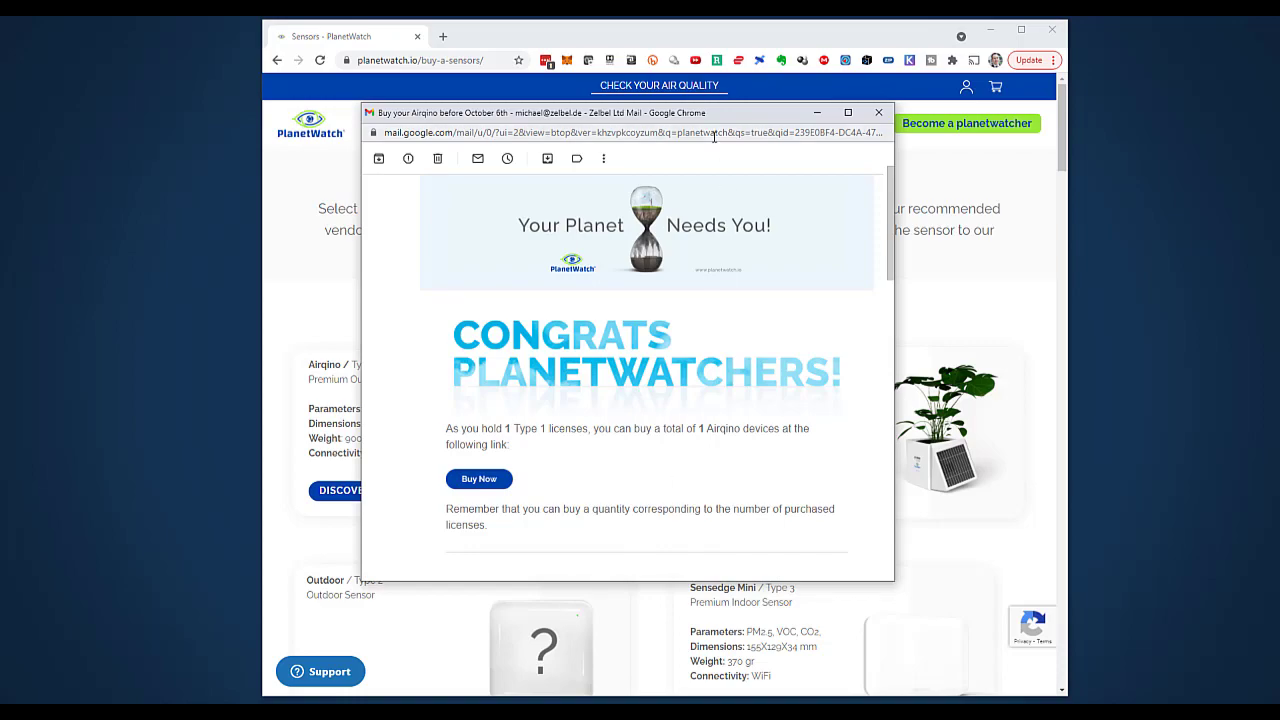
click(817, 112)
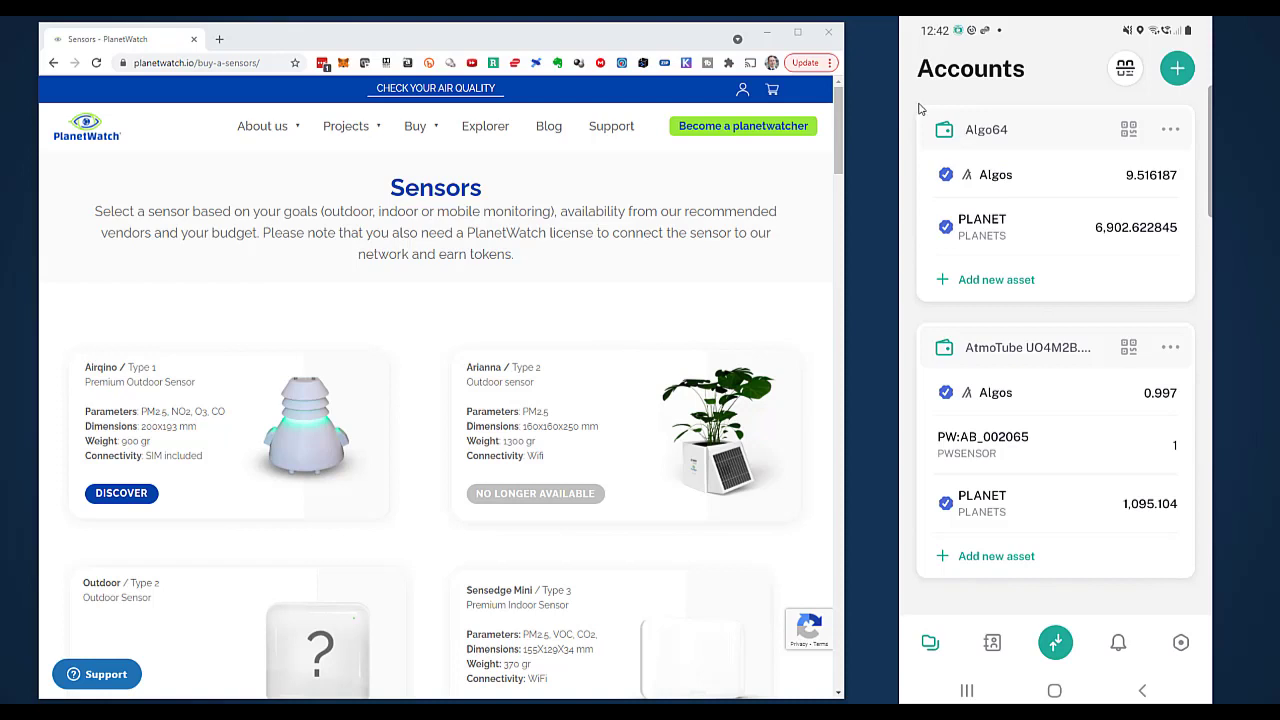
Step: Log in to the PlanetWatch account with Remember me ticked
click(742, 91)
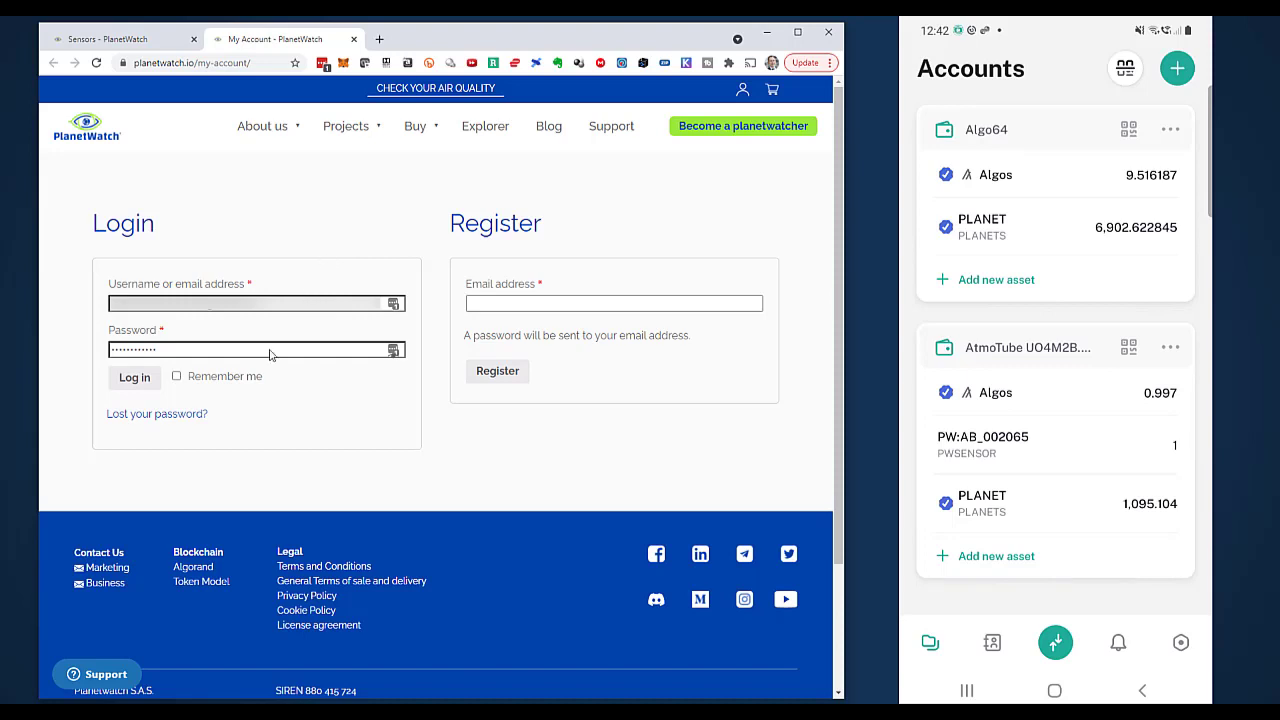
click(177, 377)
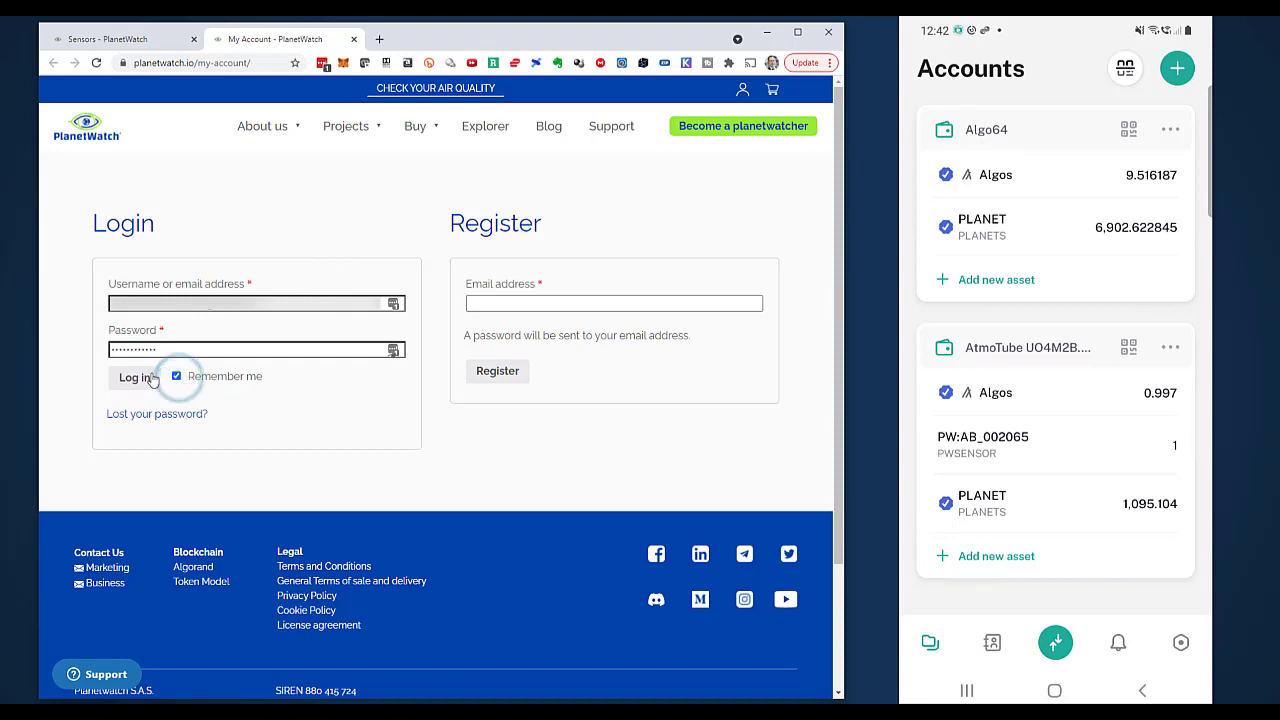
click(140, 378)
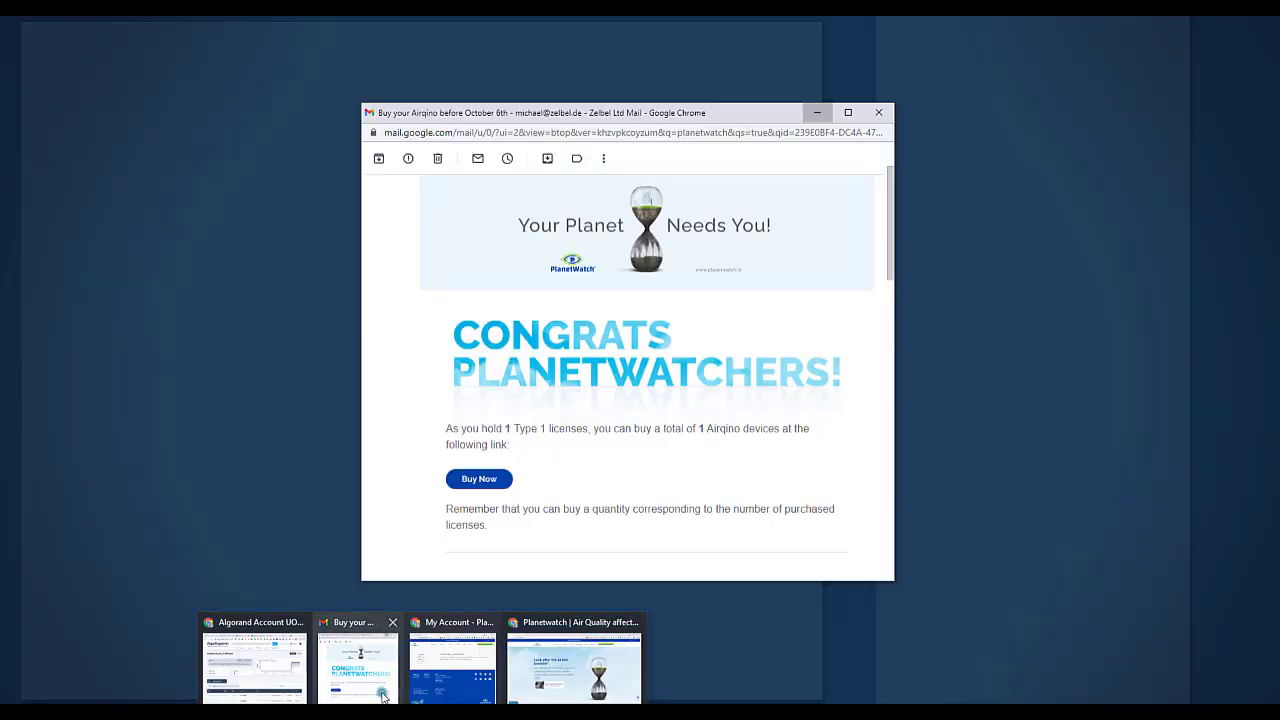
Step: Follow the email's Buy Now link and add one Airqino / Type 1 sensor (€1,350.00) to the cart
click(360, 665)
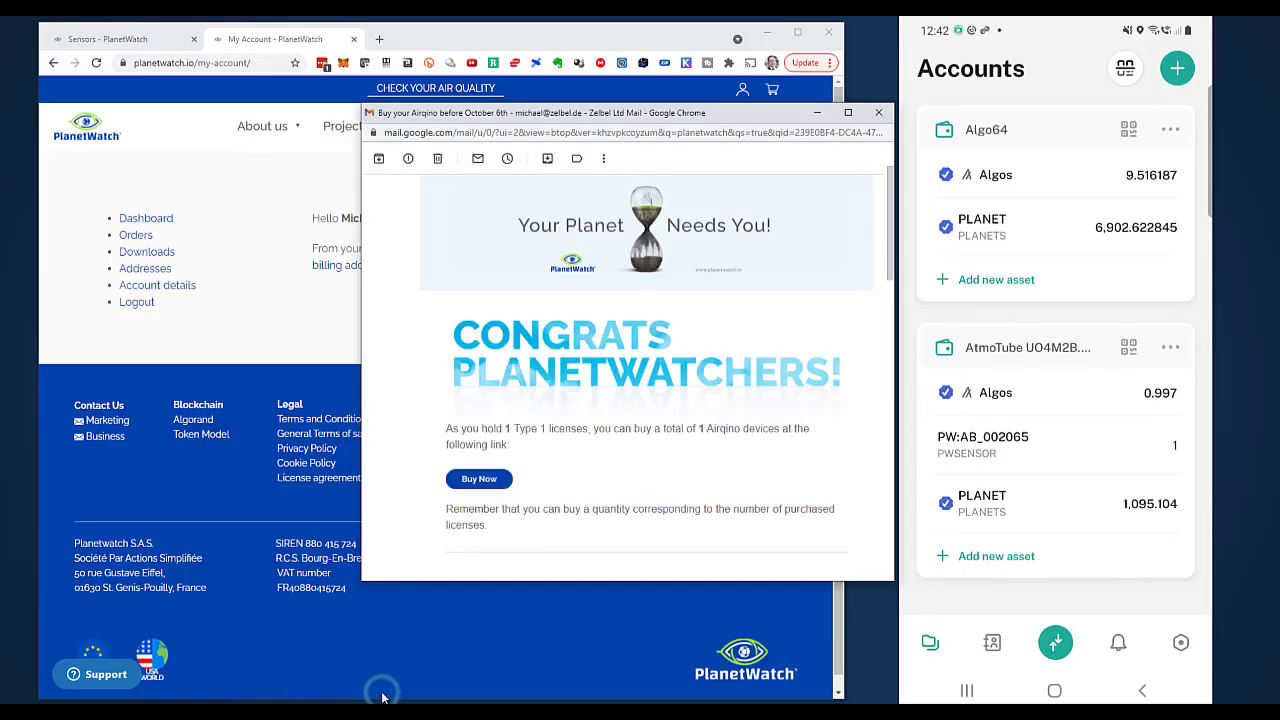
click(479, 480)
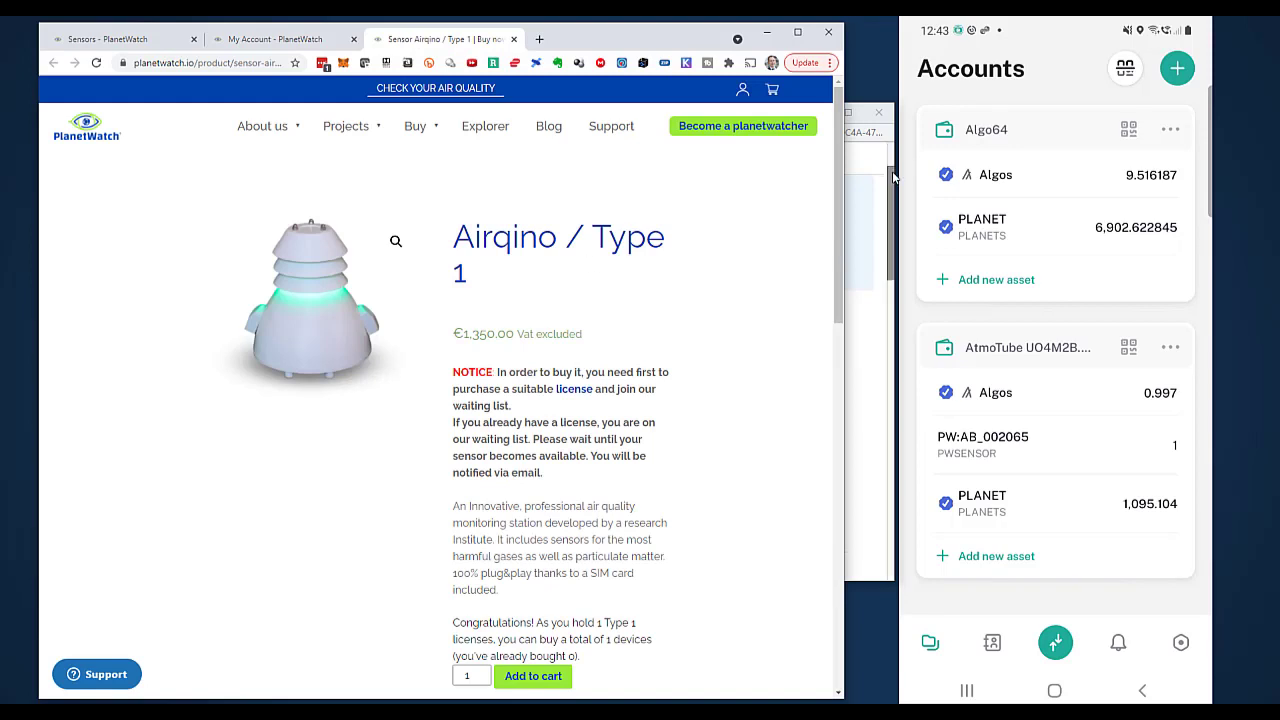
click(890, 172)
click(818, 112)
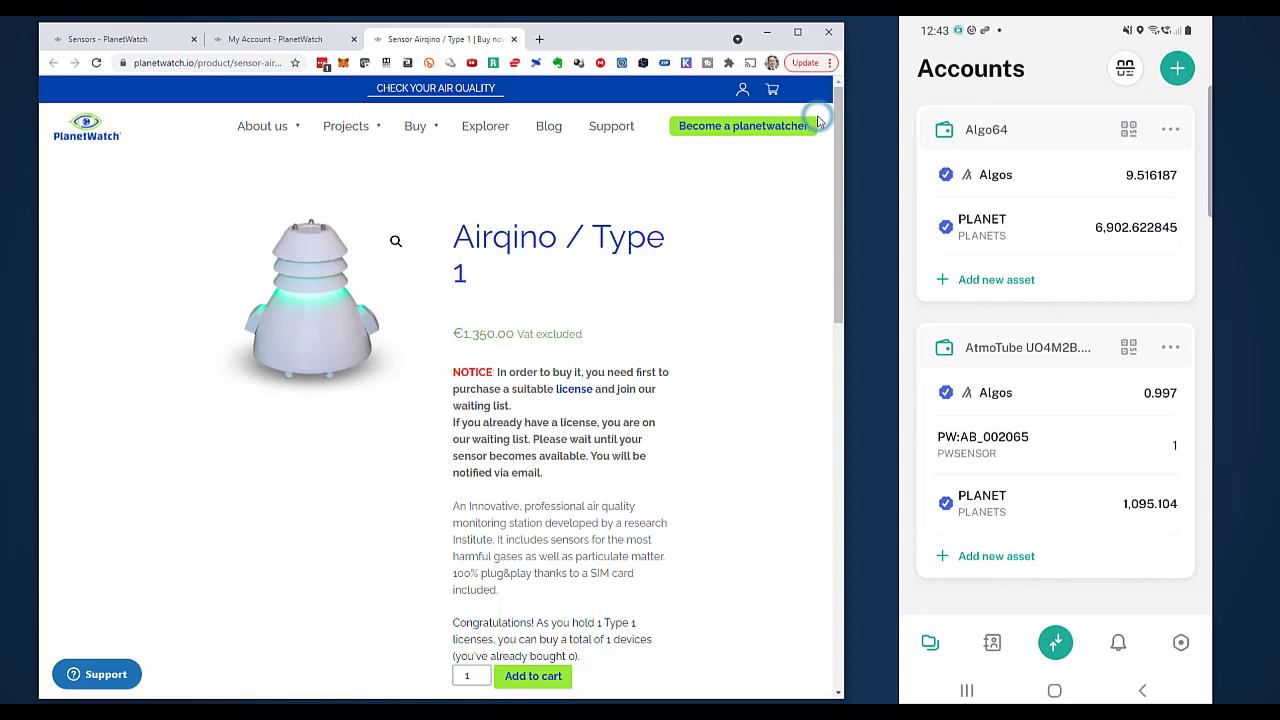
click(550, 680)
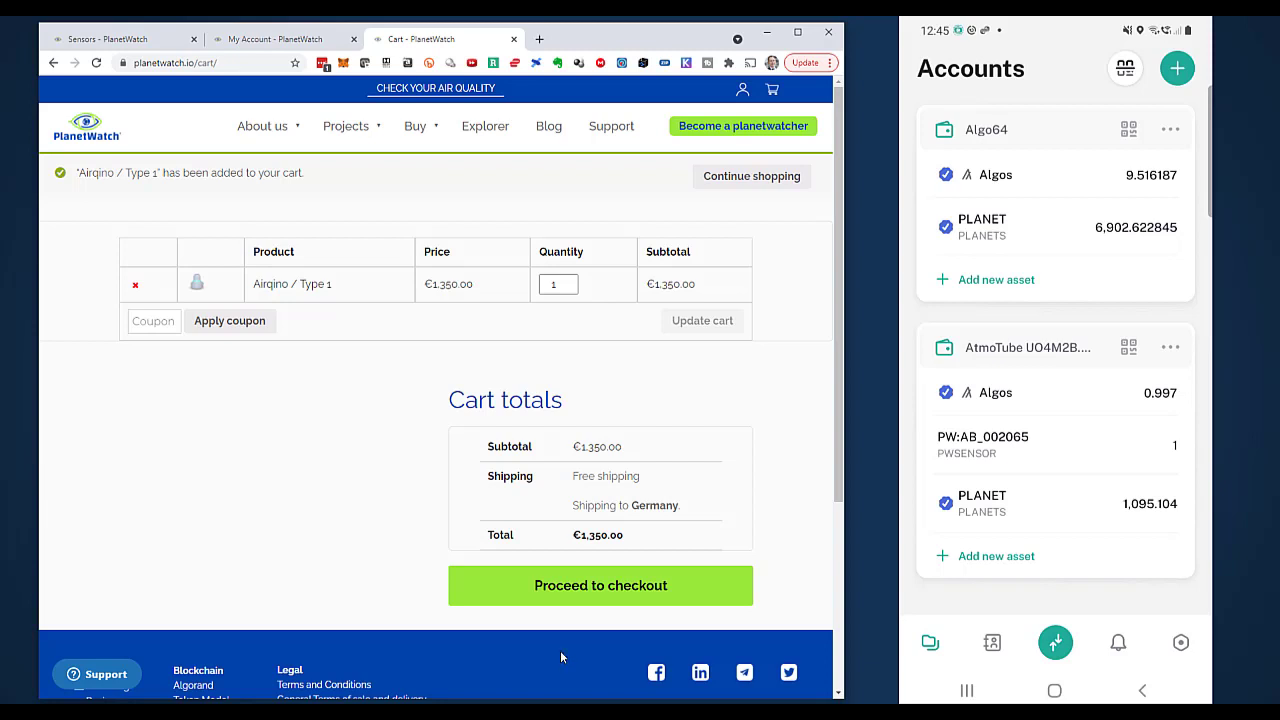
Step: Check out, accepting the licence agreement and privacy policy, and choose Pay with Bleumi
click(694, 585)
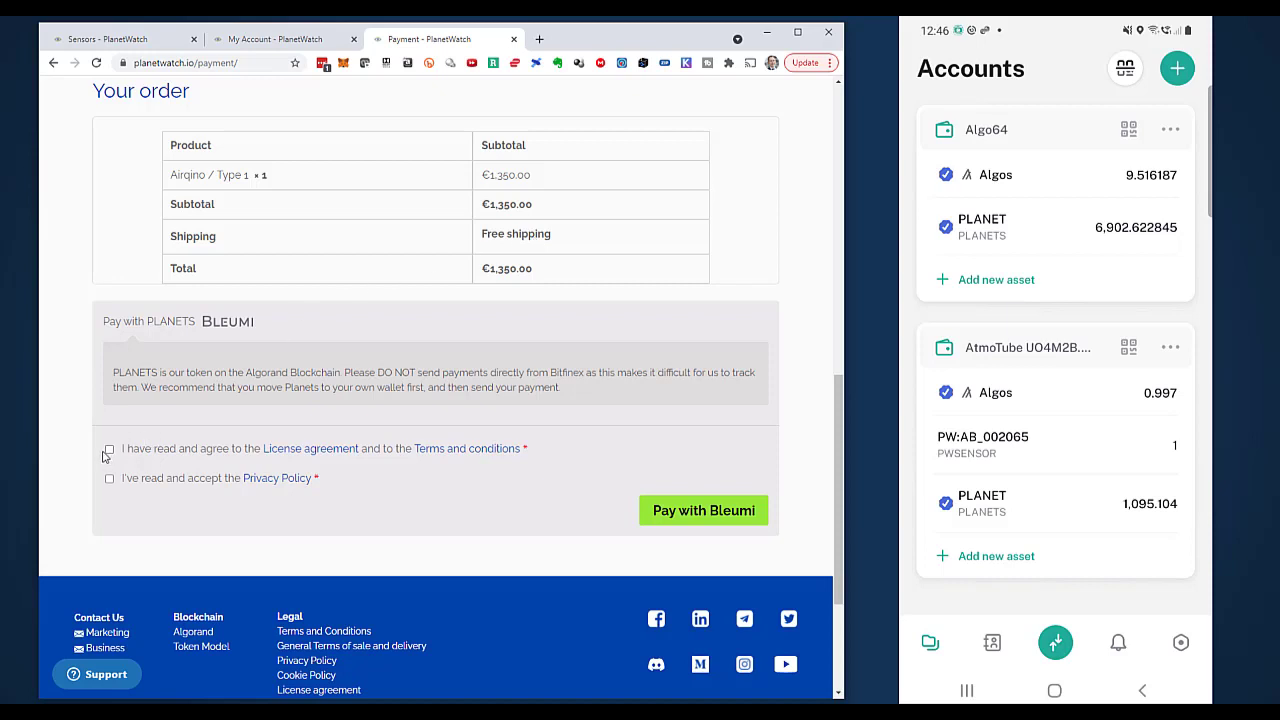
click(109, 449)
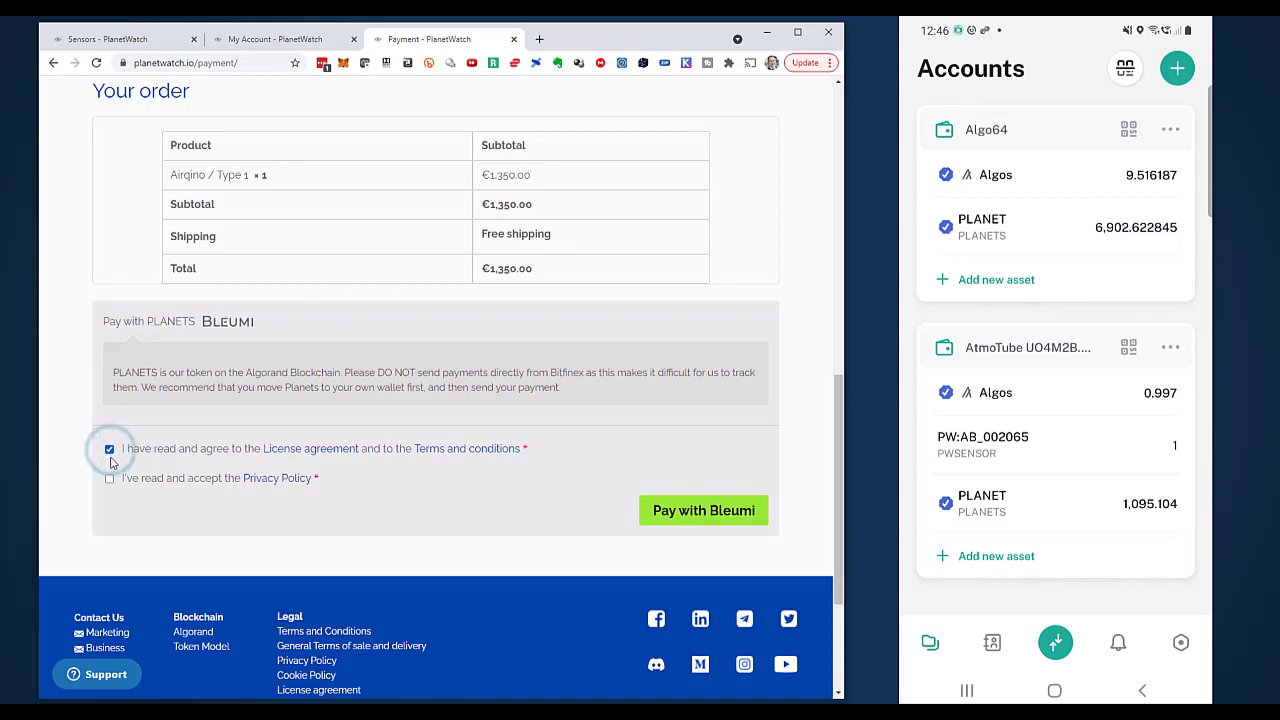
click(110, 479)
click(755, 515)
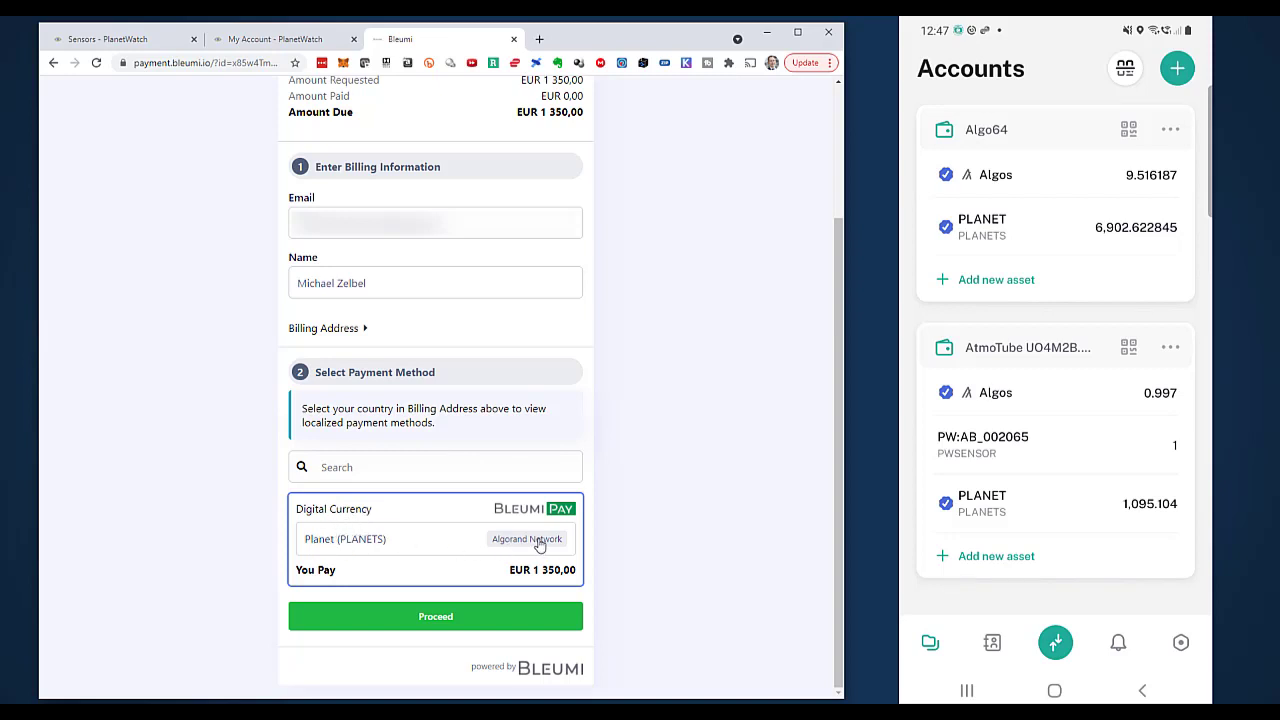
Step: Continue paying in PLANETS and select Algorand Wallet as the deposit method
click(481, 615)
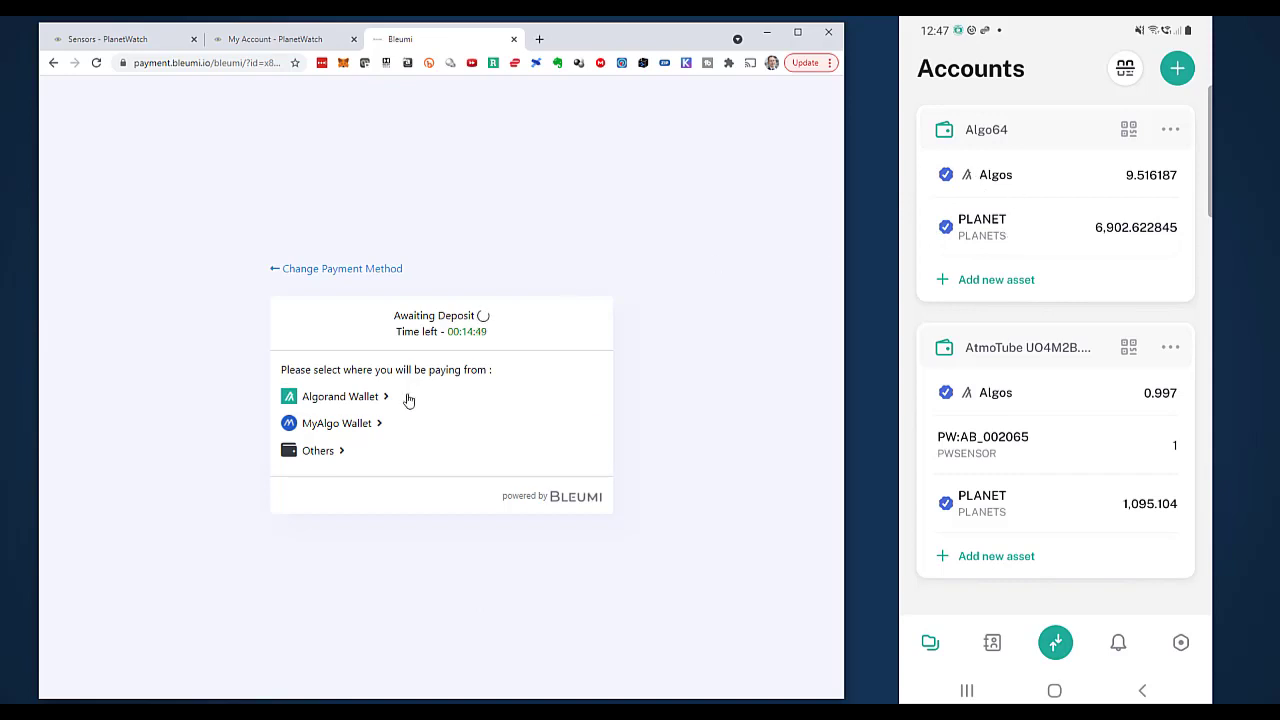
click(375, 401)
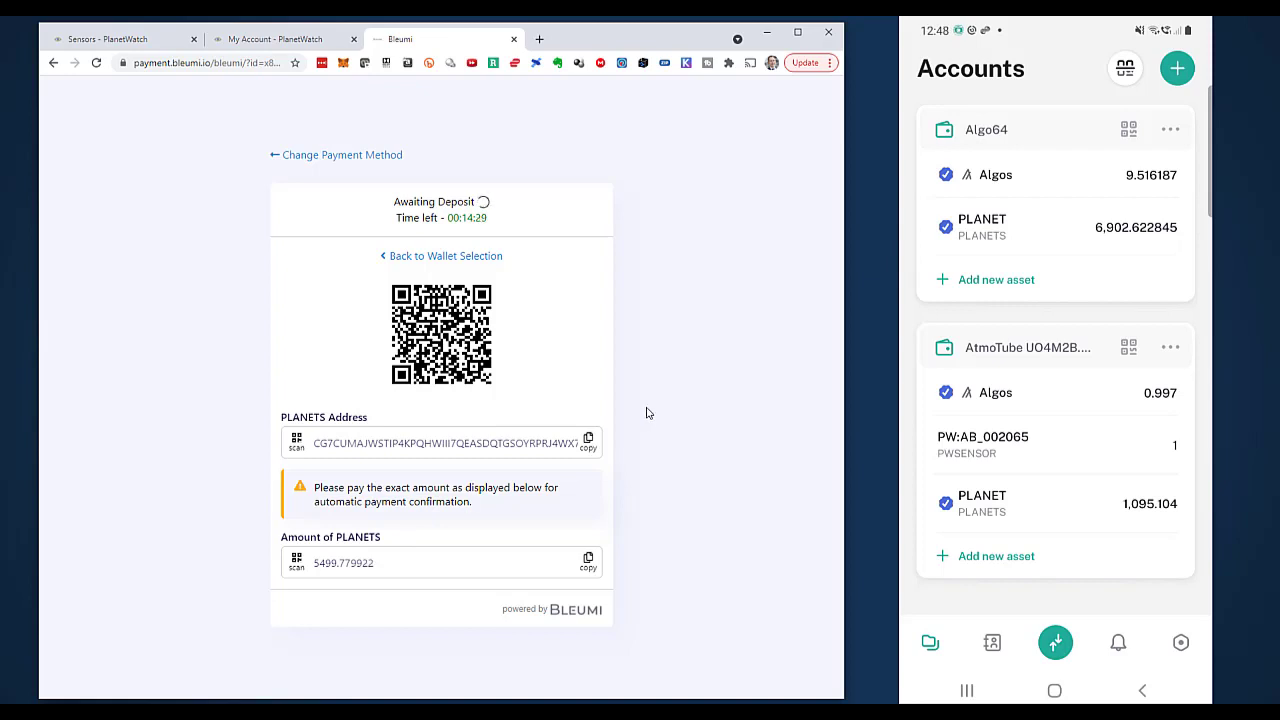
Step: Start a PLANET send from the Algo64 account and paste the 5,499.779922 PLANETS amount due
click(1045, 120)
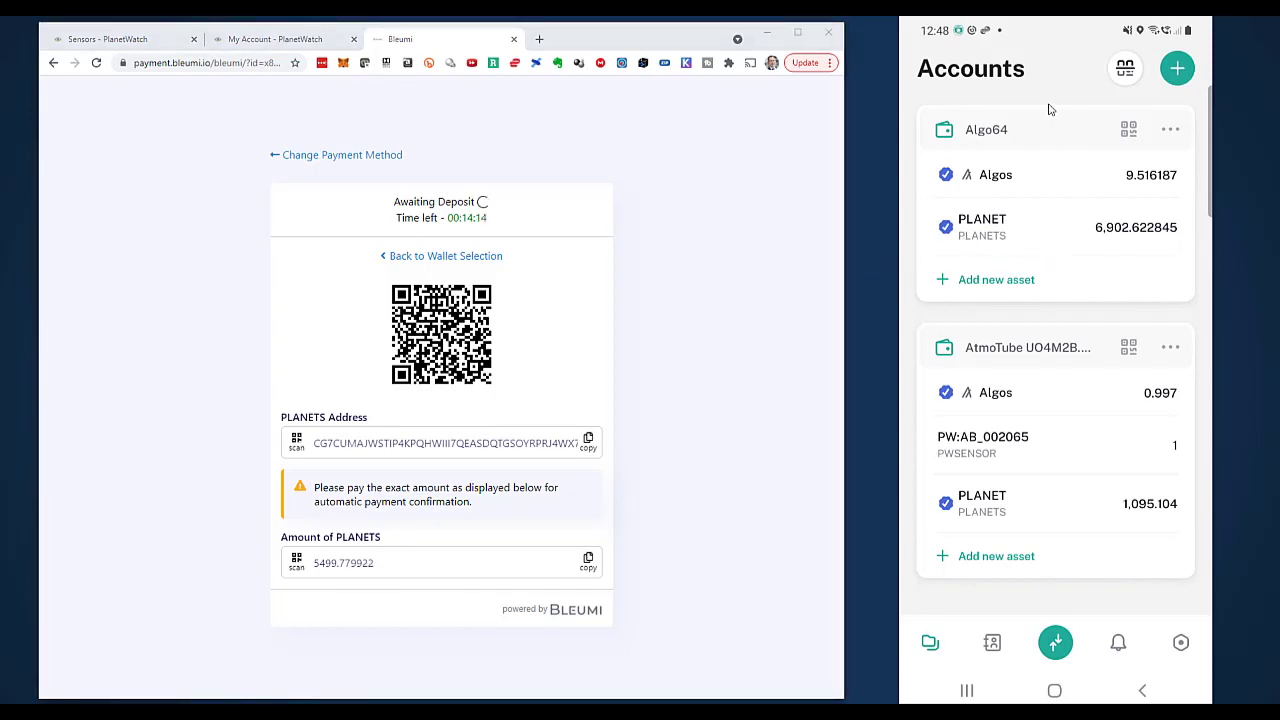
click(1035, 232)
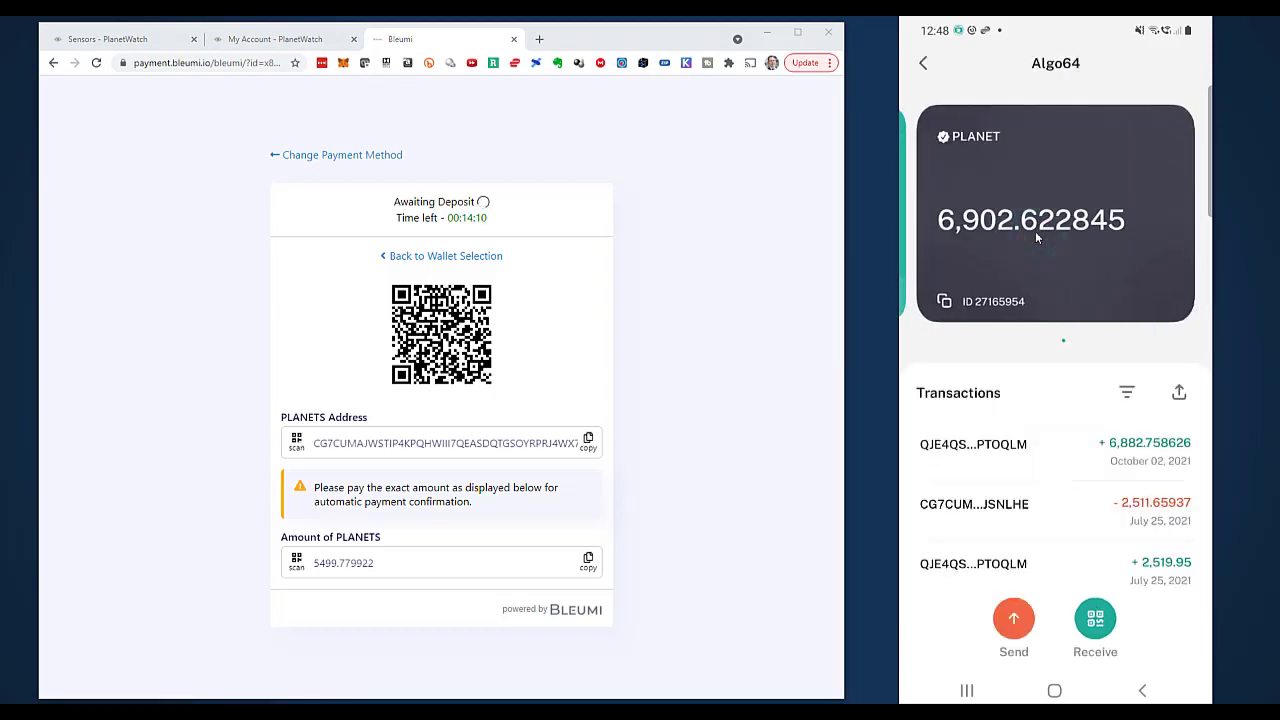
click(1015, 620)
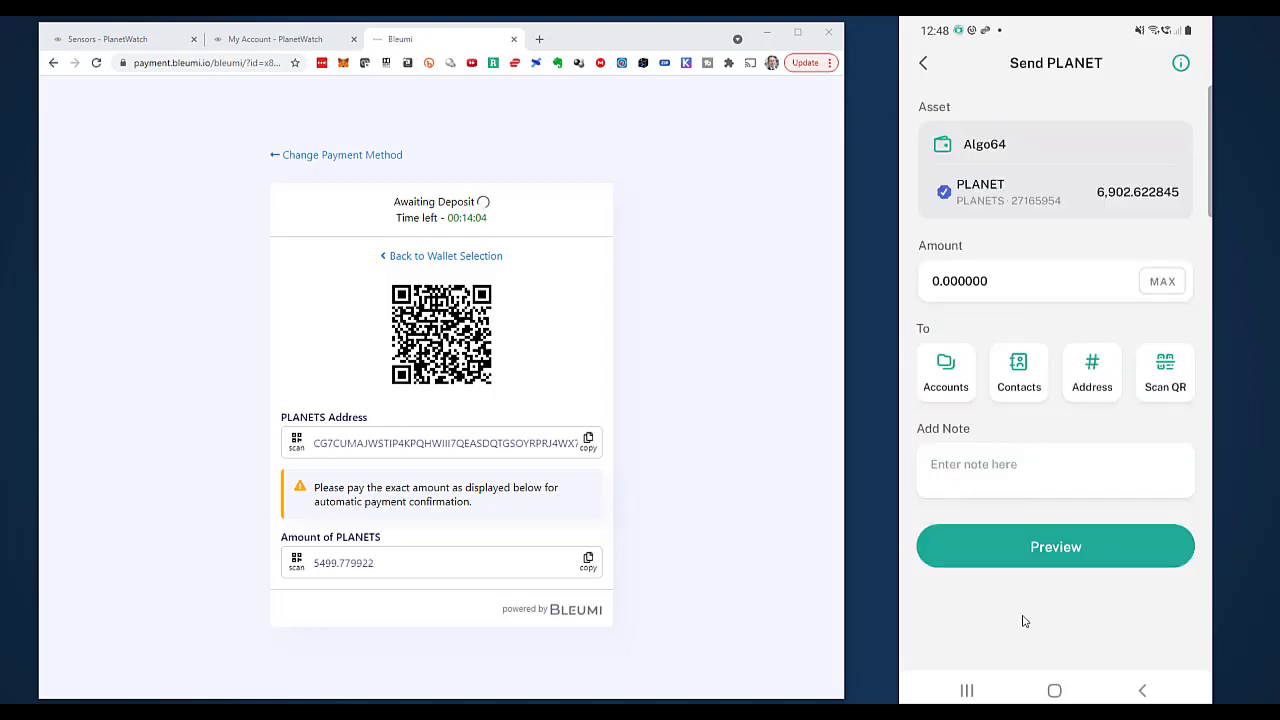
click(589, 559)
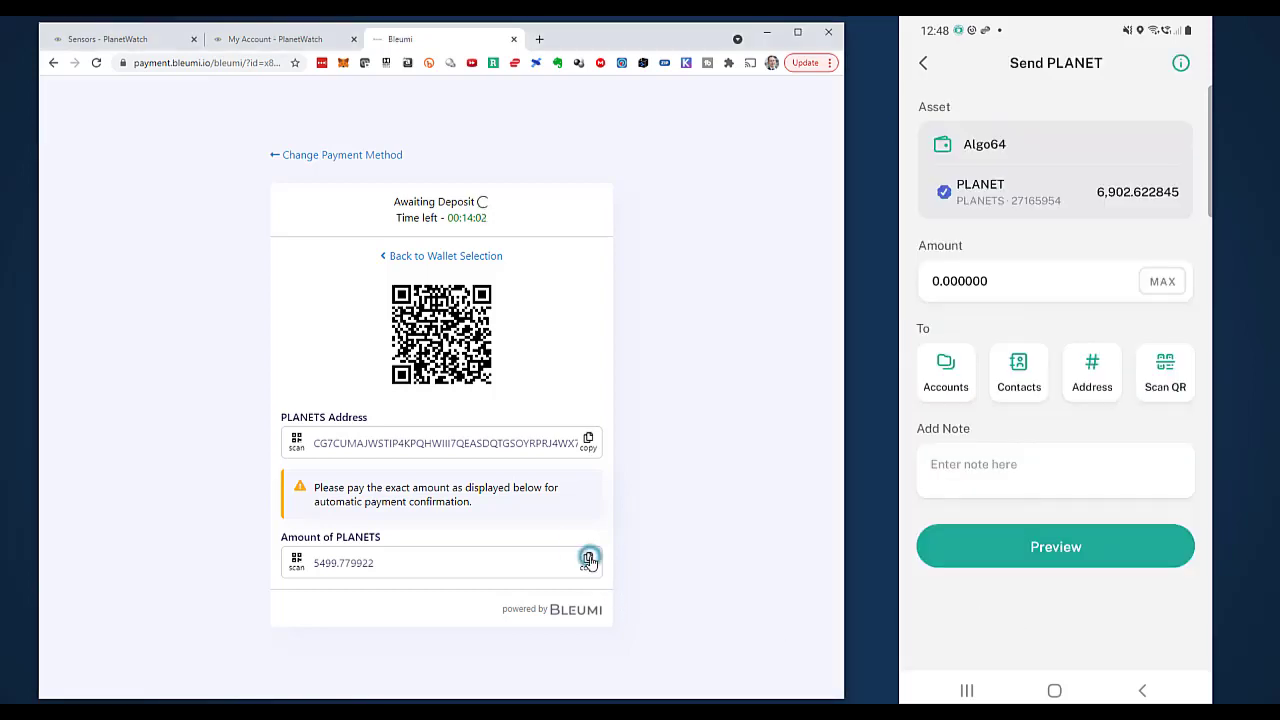
click(1003, 283)
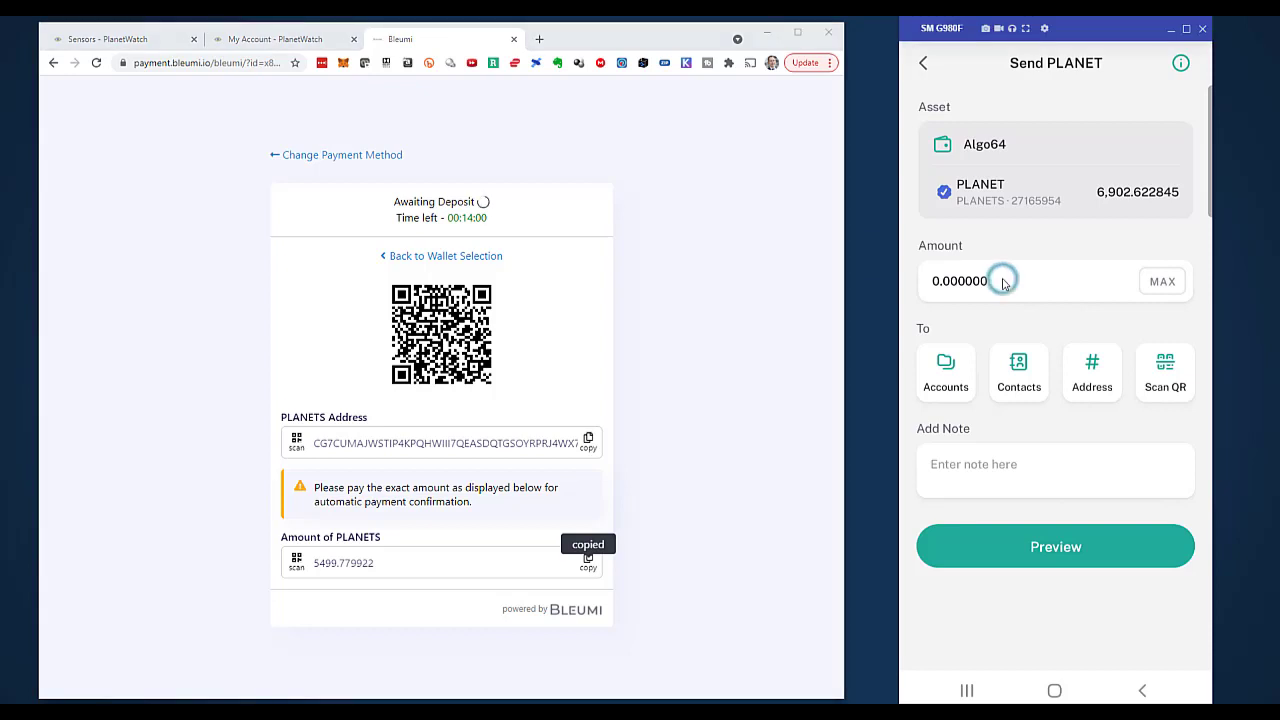
click(1003, 283)
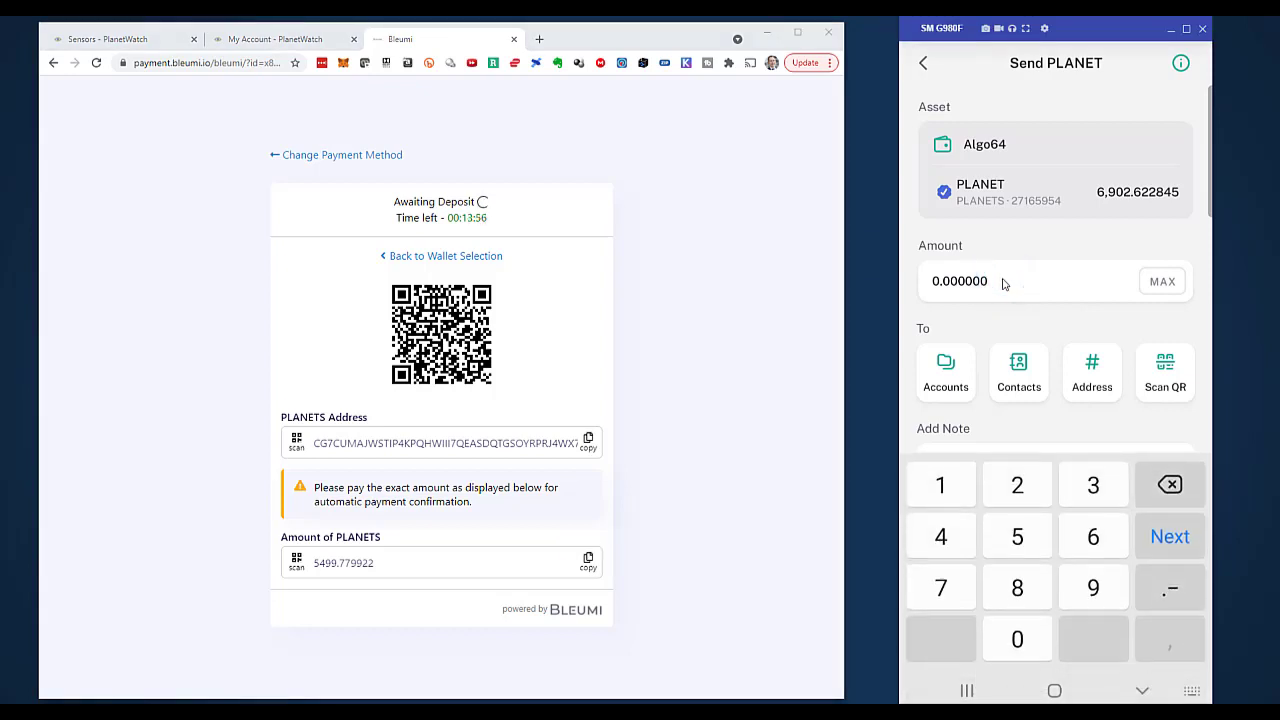
key(ctrl+v)
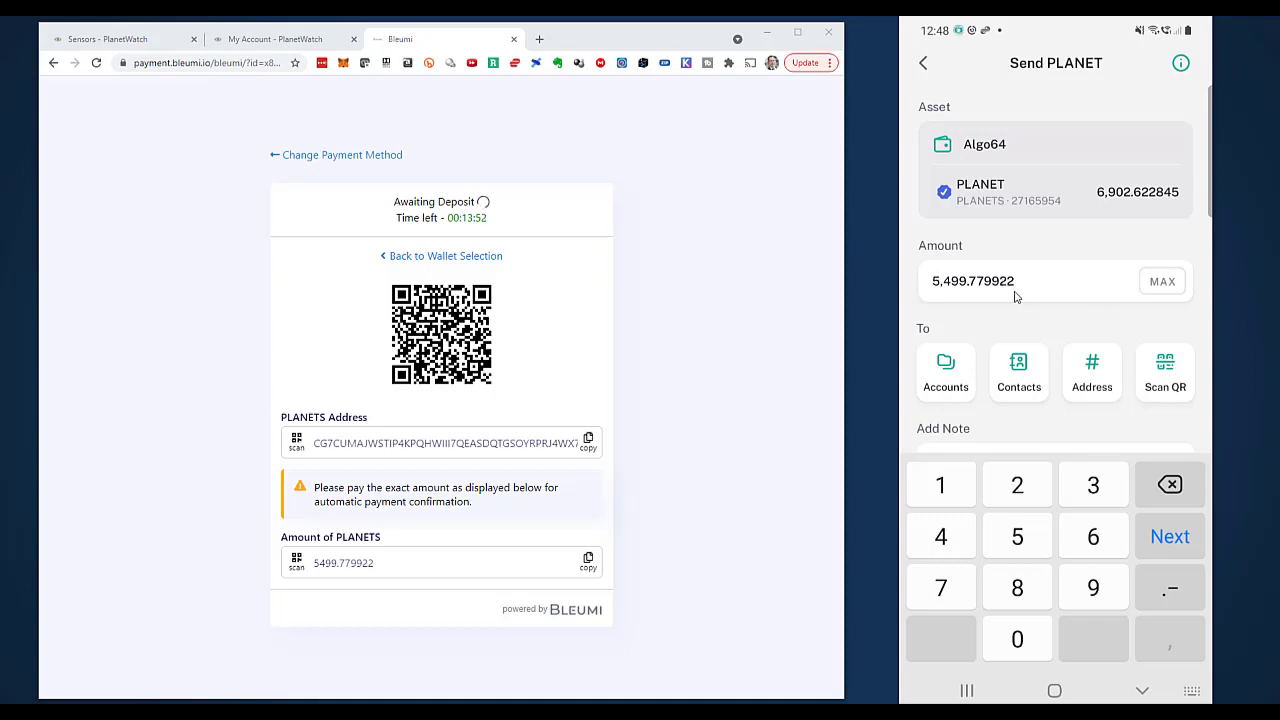
Step: Paste the Bleumi PLANETS deposit address as recipient and preview the payment
scroll(1013, 295, down, 3)
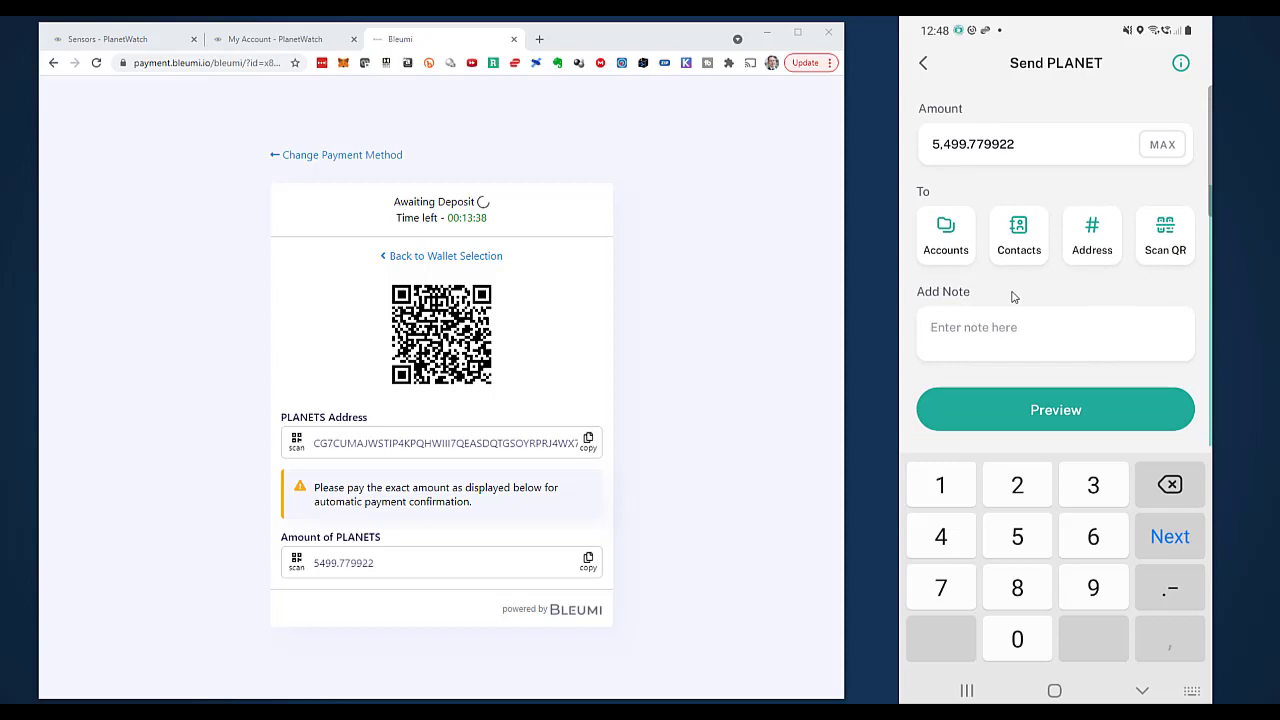
click(1093, 232)
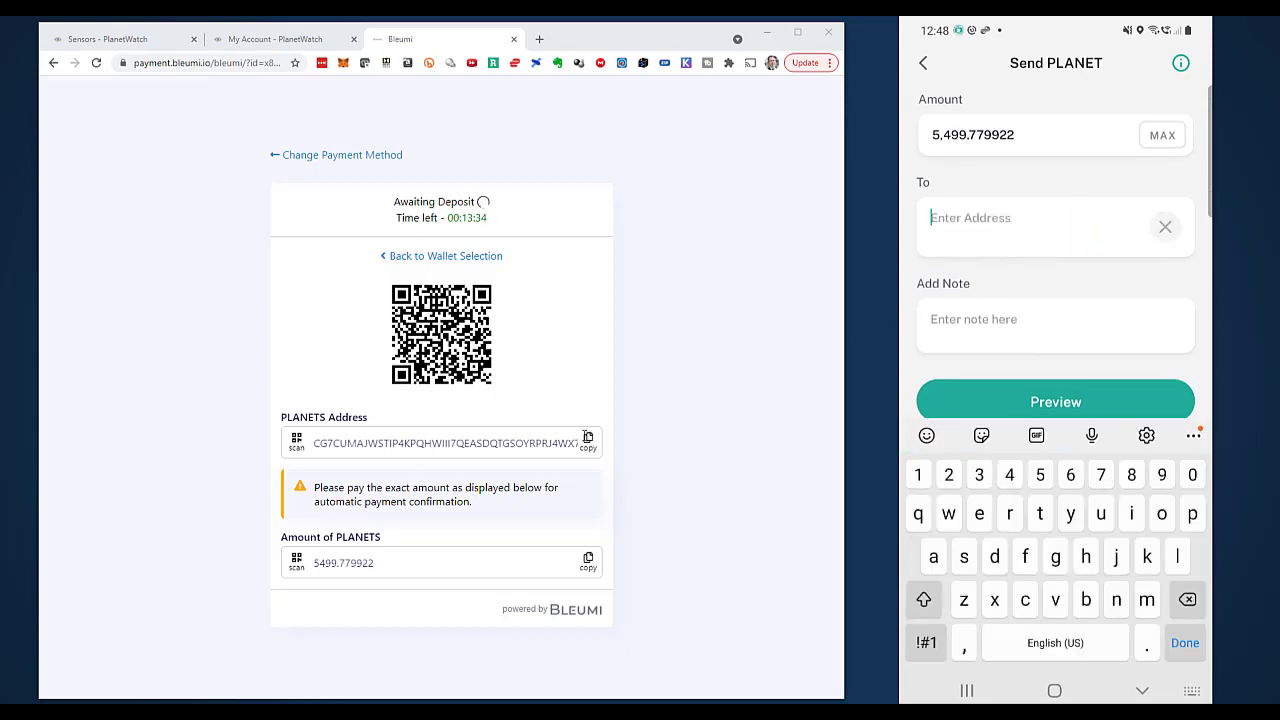
click(588, 445)
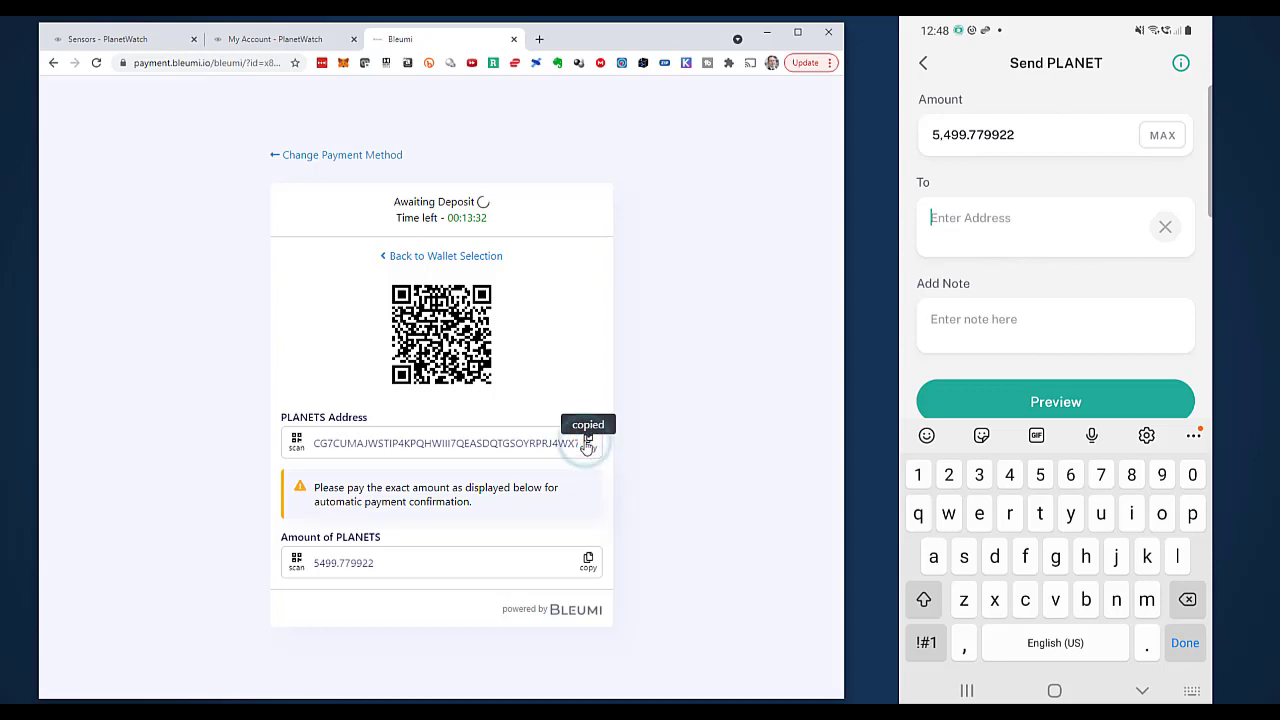
click(969, 229)
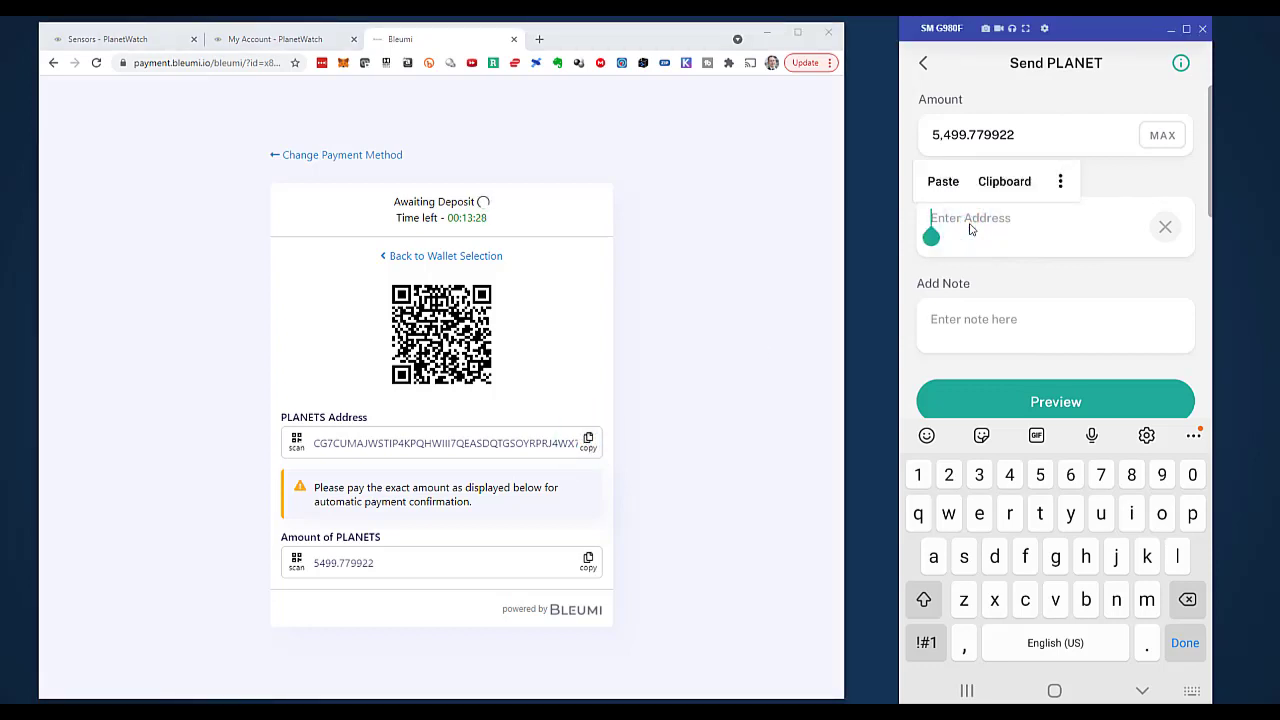
key(ctrl+v)
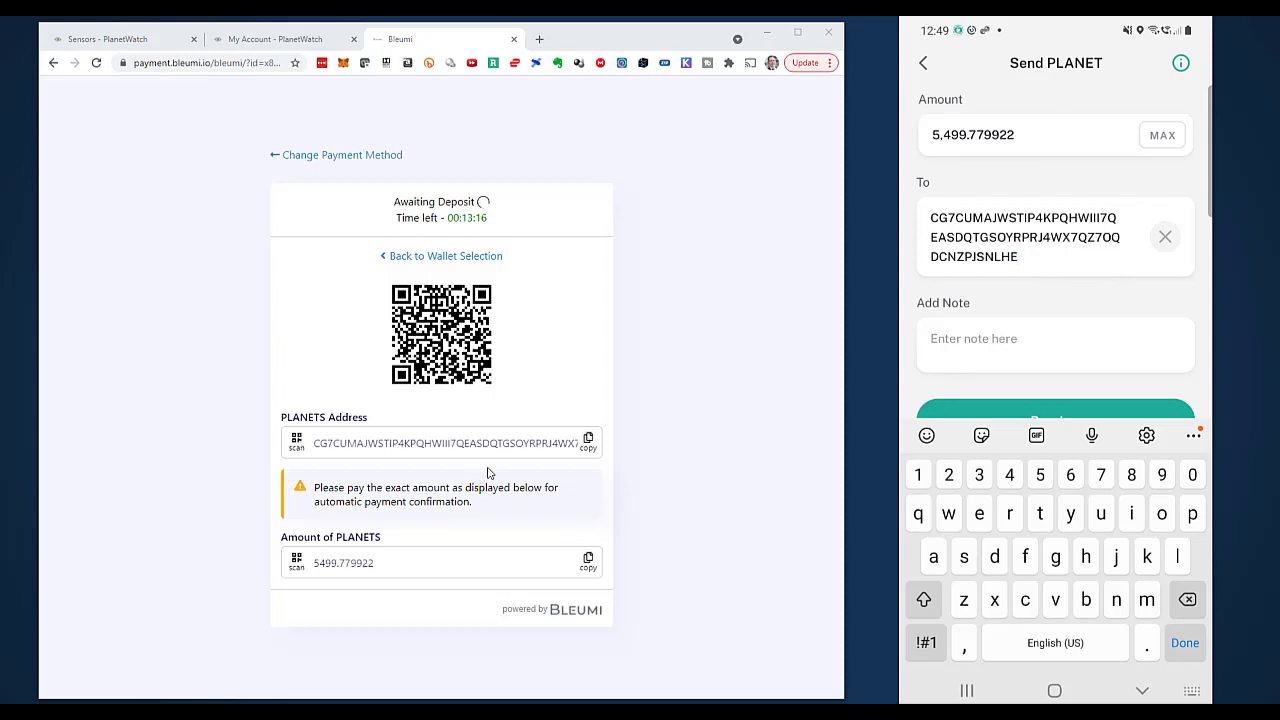
scroll(982, 340, down, 1)
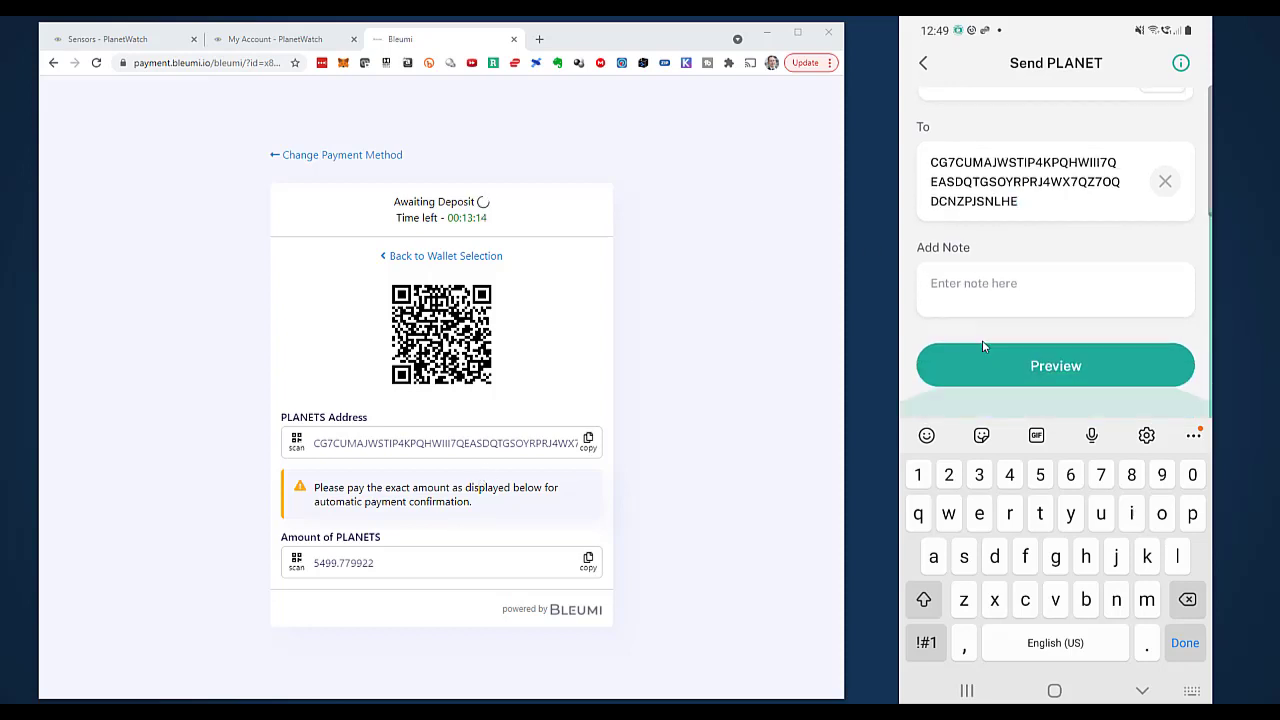
click(1050, 365)
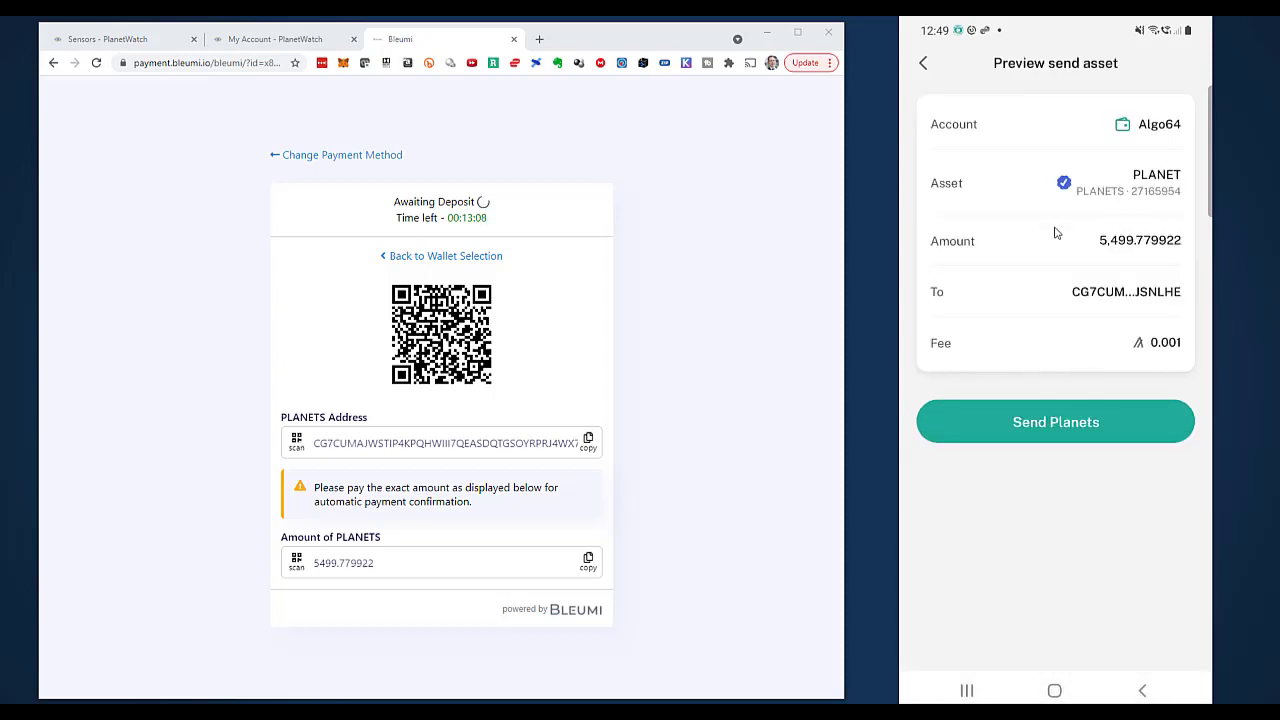
Step: Send the 5,499.779922 PLANET payment, then close the Bleumi tab and minimise Chrome
click(1073, 425)
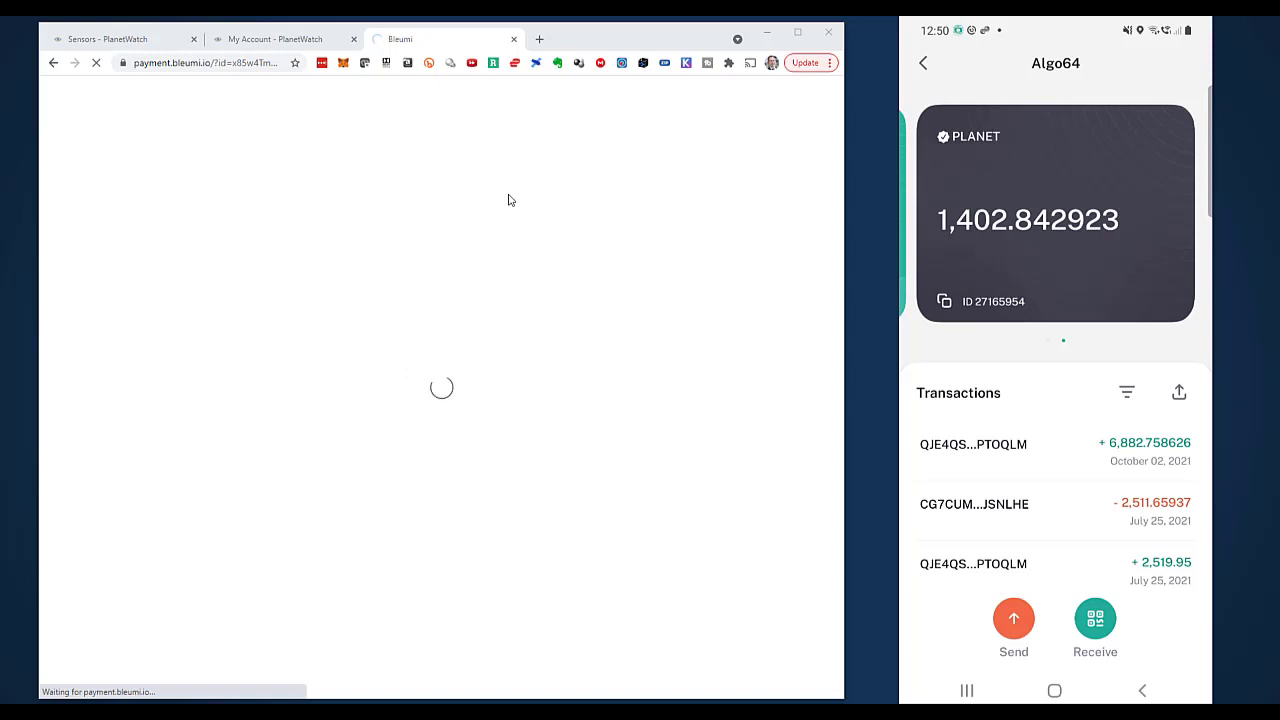
click(513, 39)
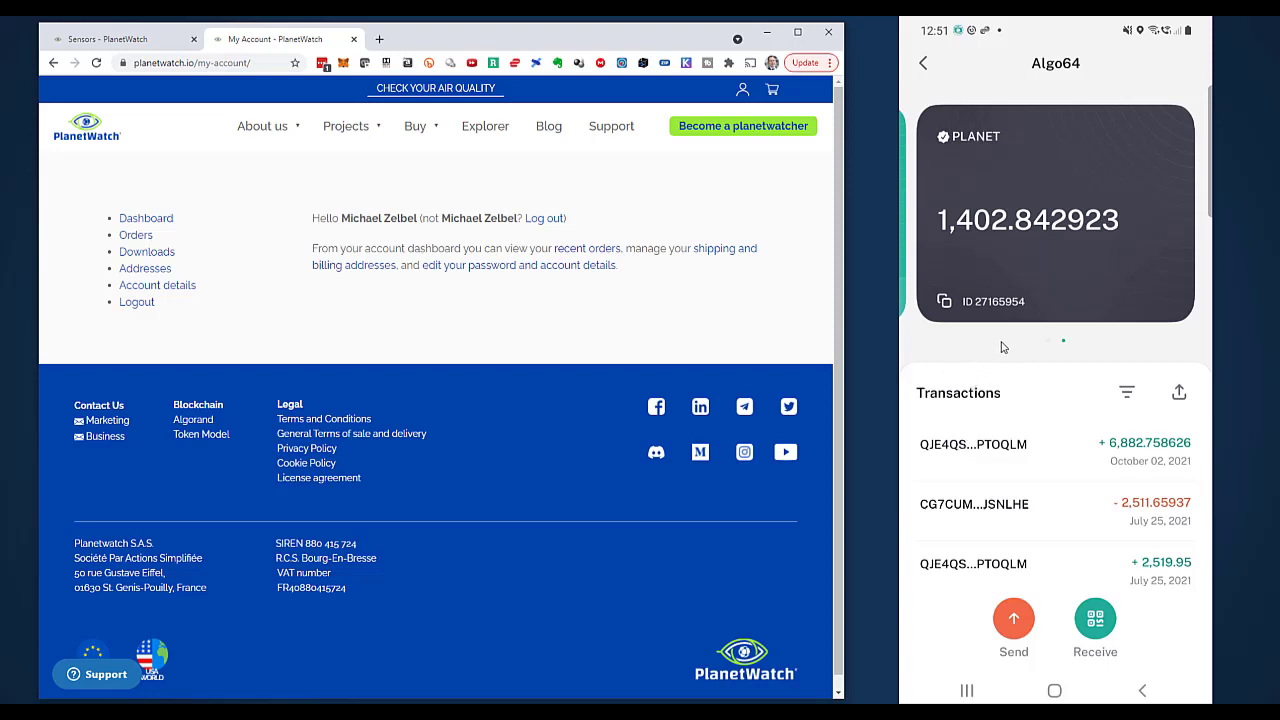
click(764, 34)
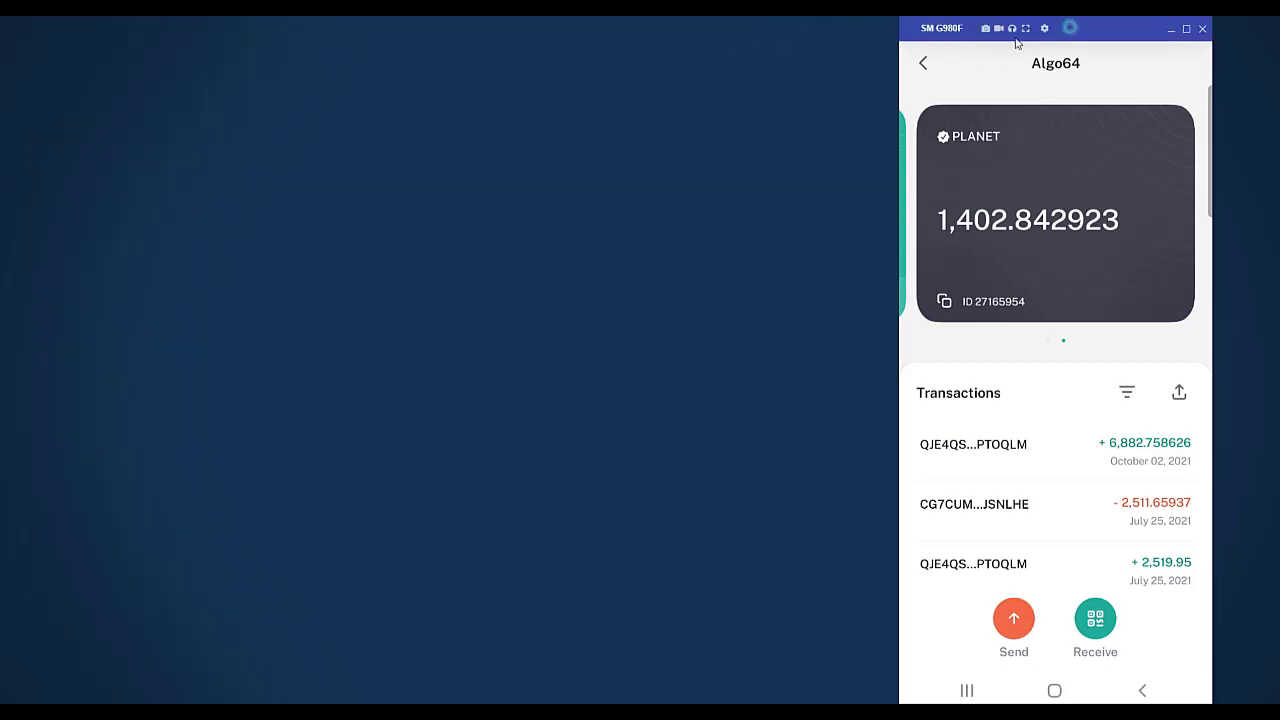
Step: Centre the phone mirror window and go back to the Algo64 and AtmoTube Accounts list
drag(1016, 43, 697, 36)
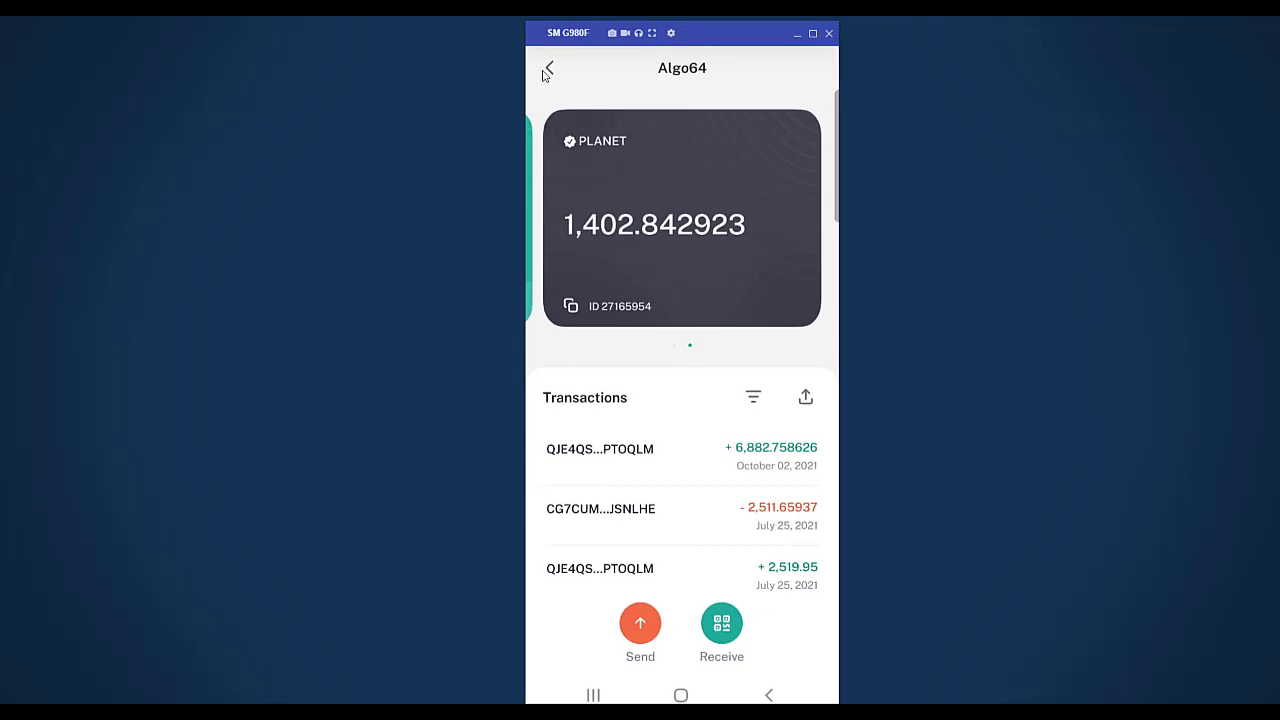
click(545, 73)
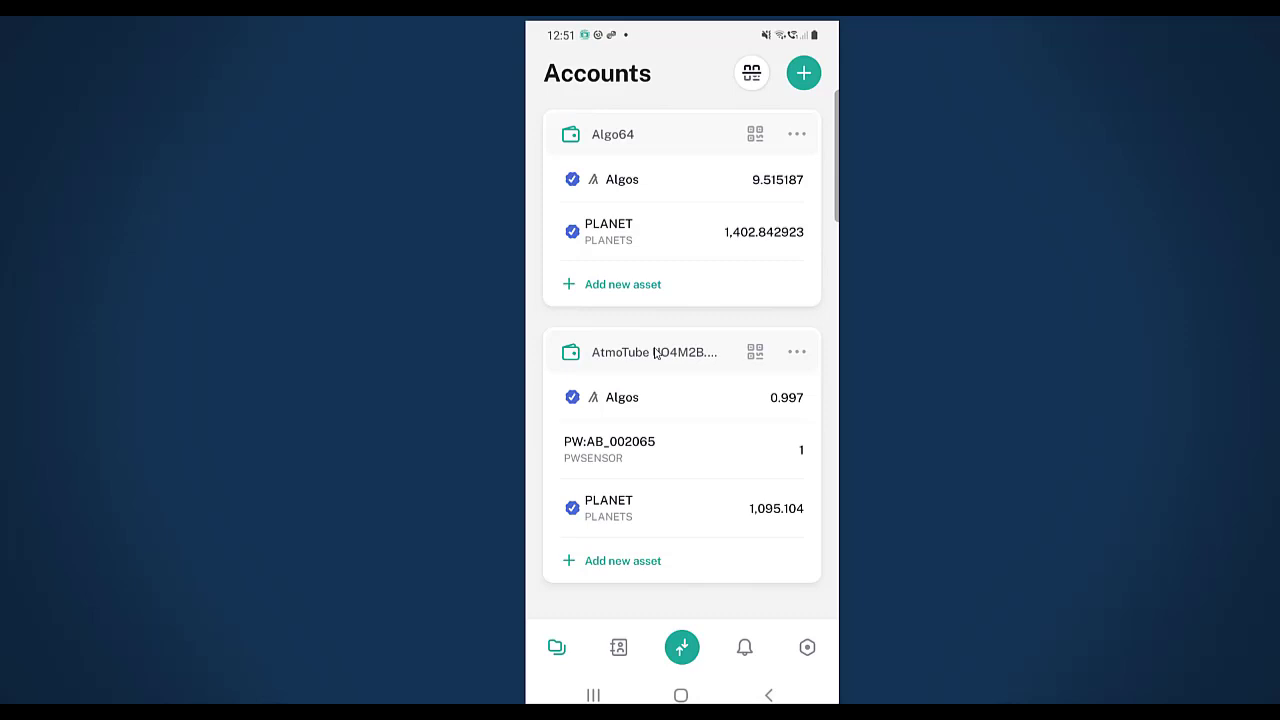
Step: Add a new account via Create New Account and acknowledge the passphrase backup warning
click(806, 79)
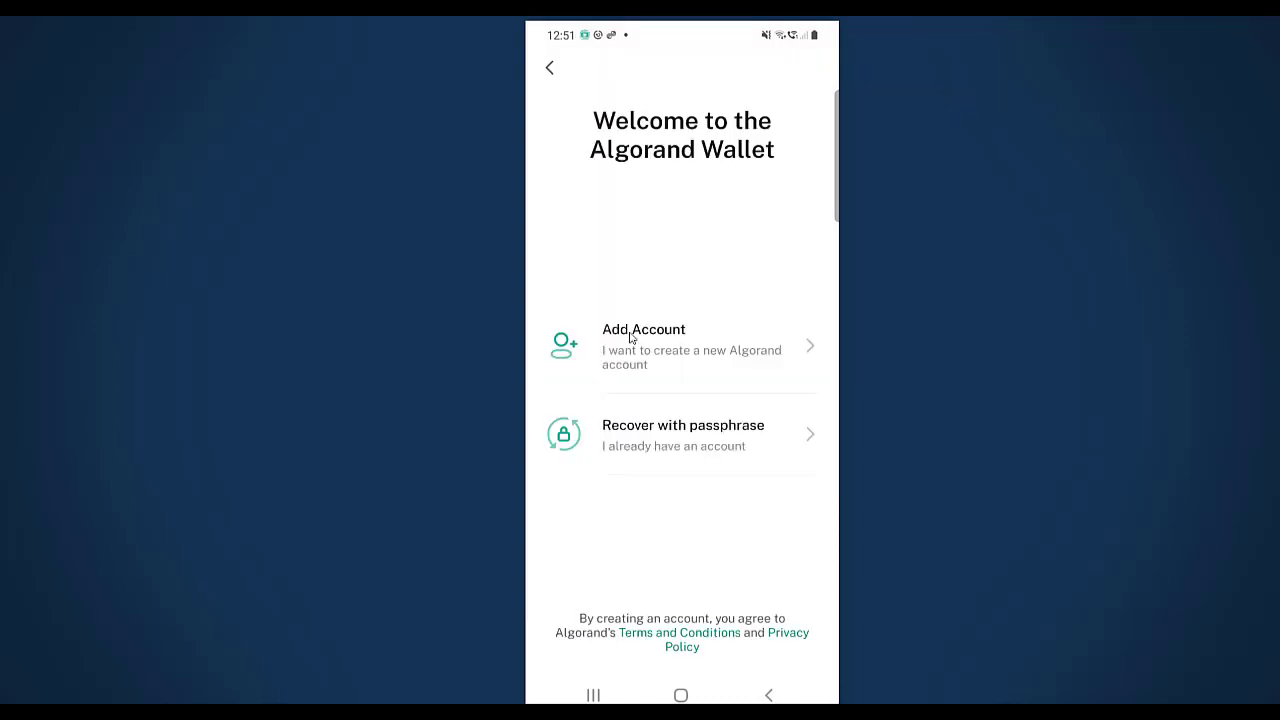
click(758, 360)
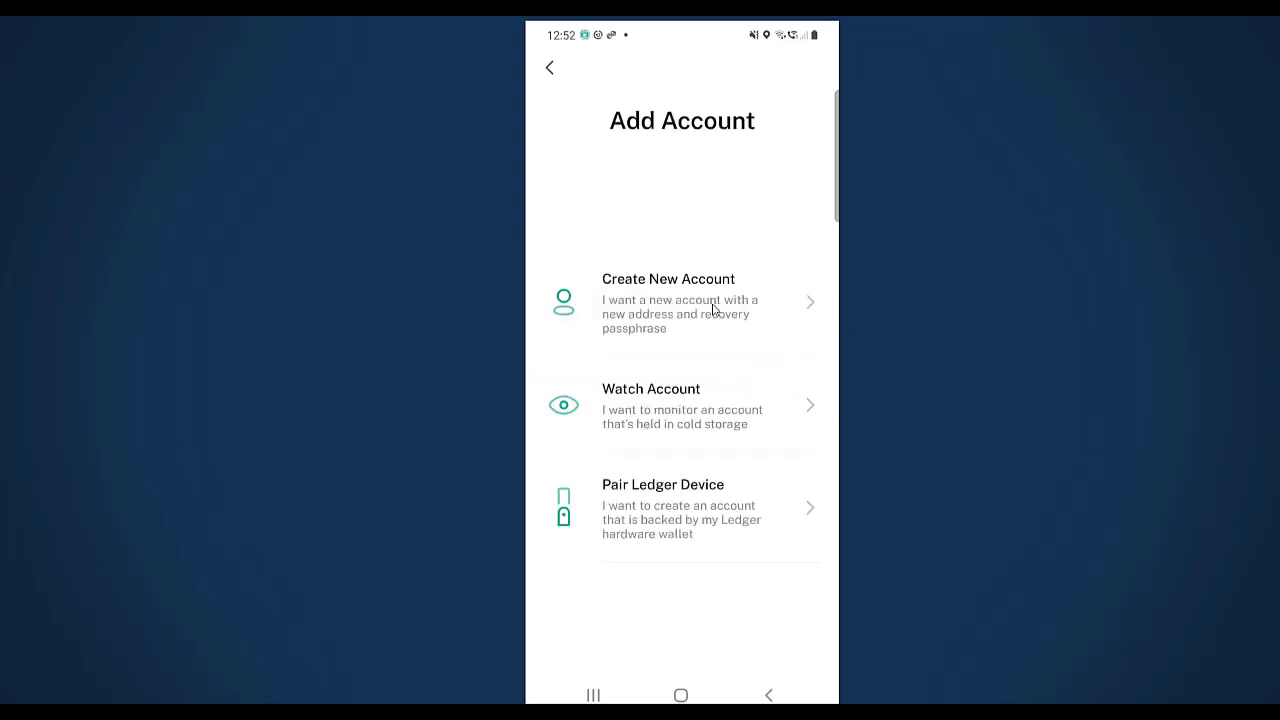
click(714, 310)
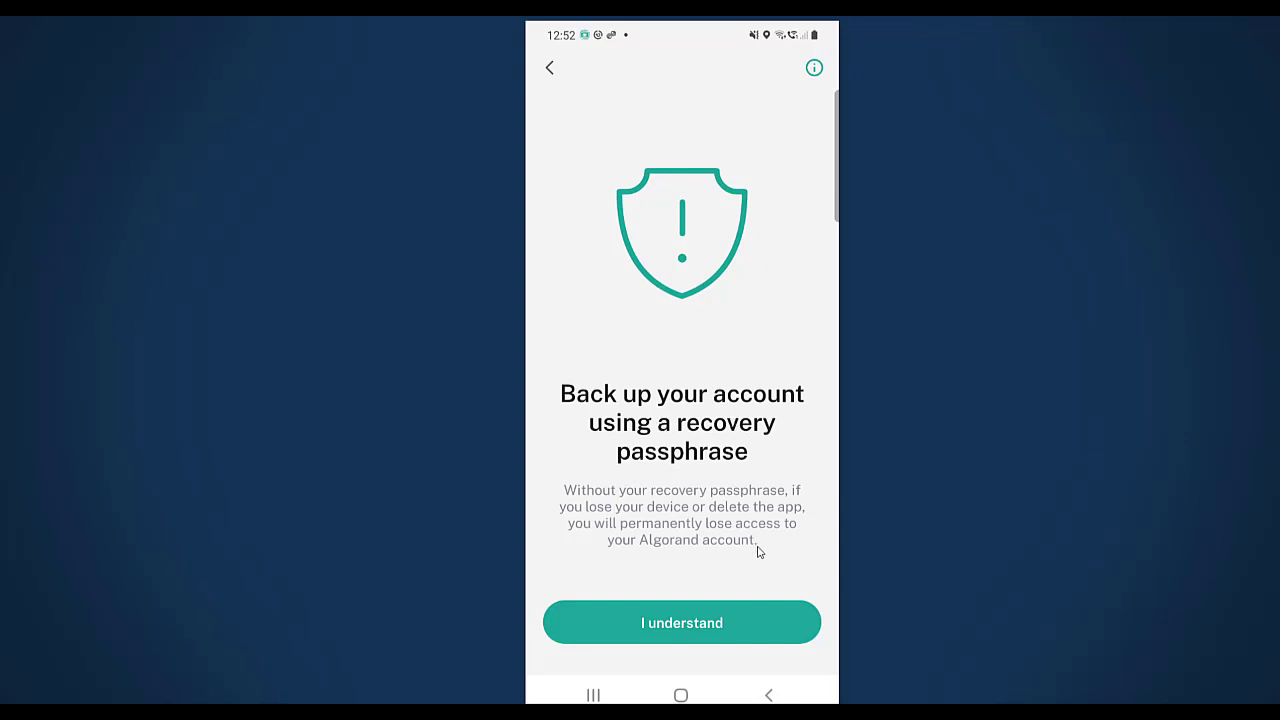
click(777, 623)
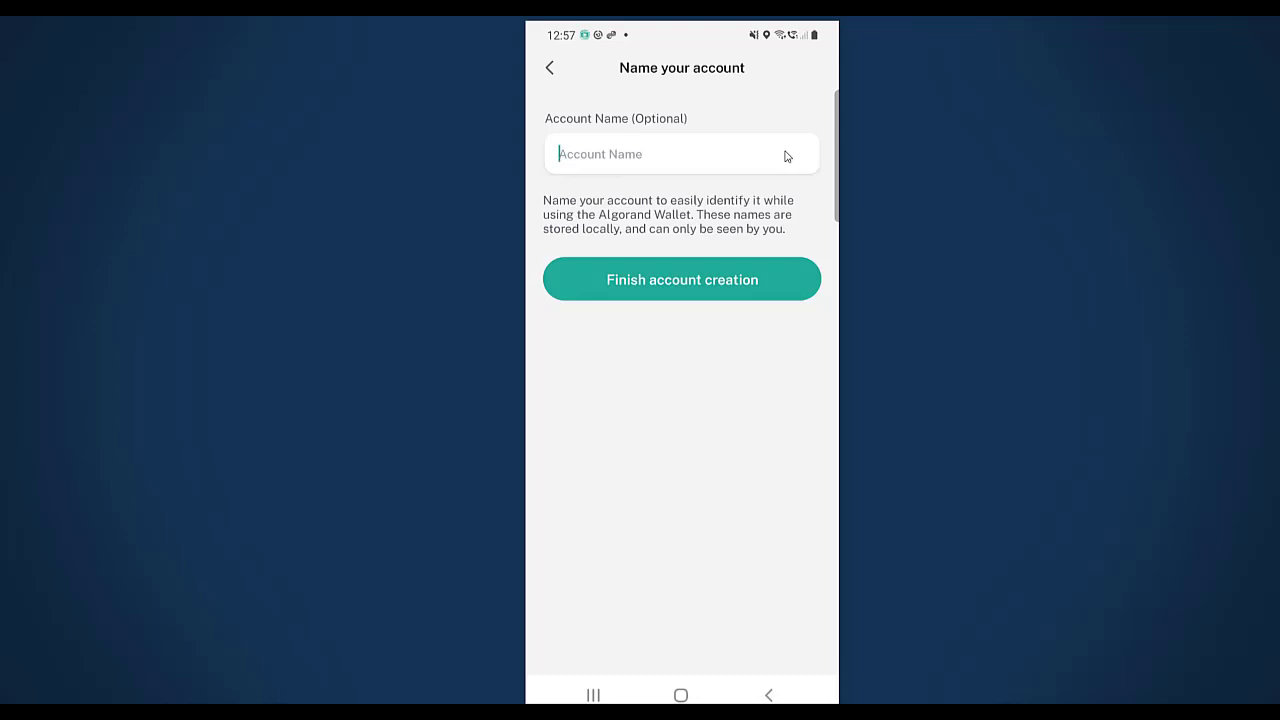
Step: Name the new wallet account Airqino and complete its creation
click(748, 151)
text(A)
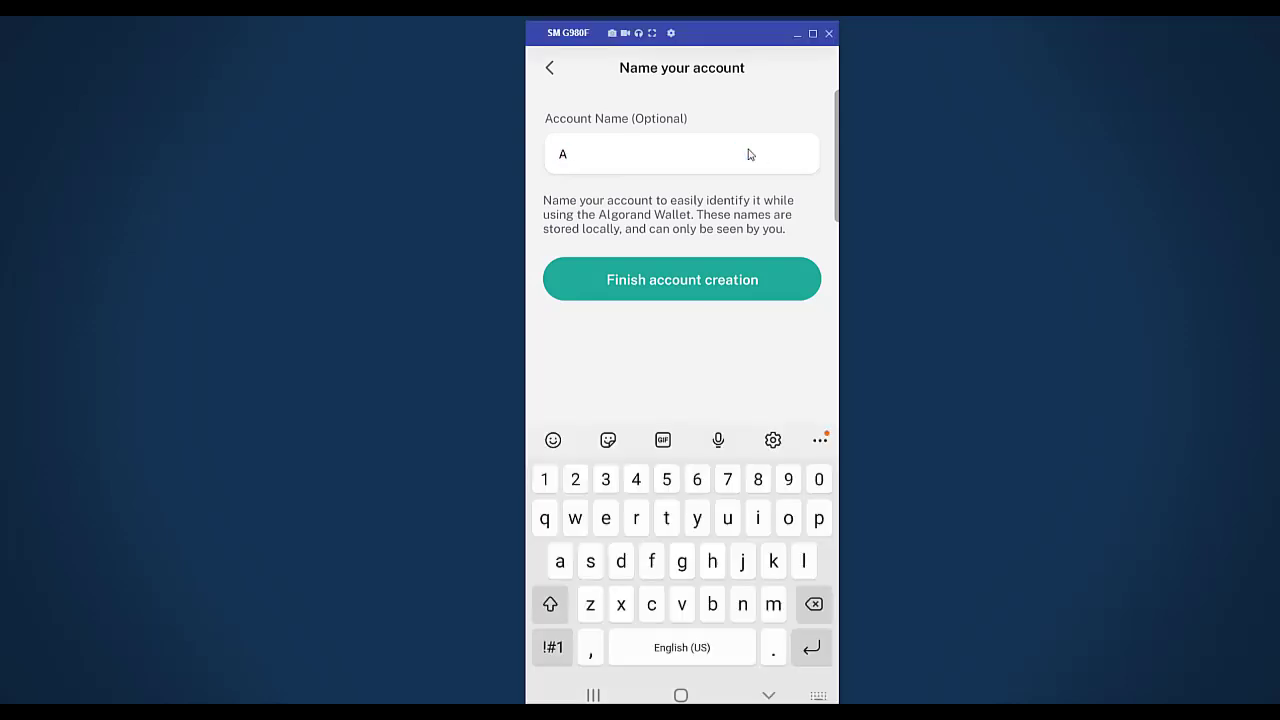
text(irqino)
click(758, 282)
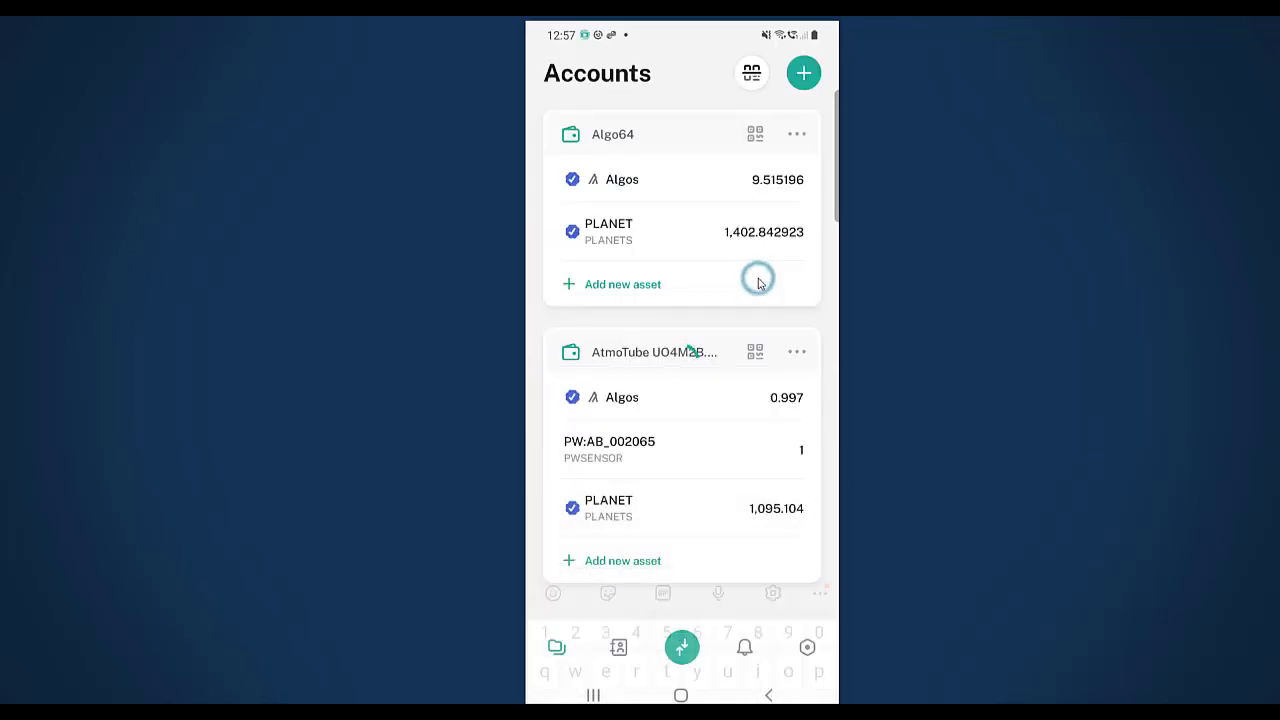
scroll(629, 371, down, 3)
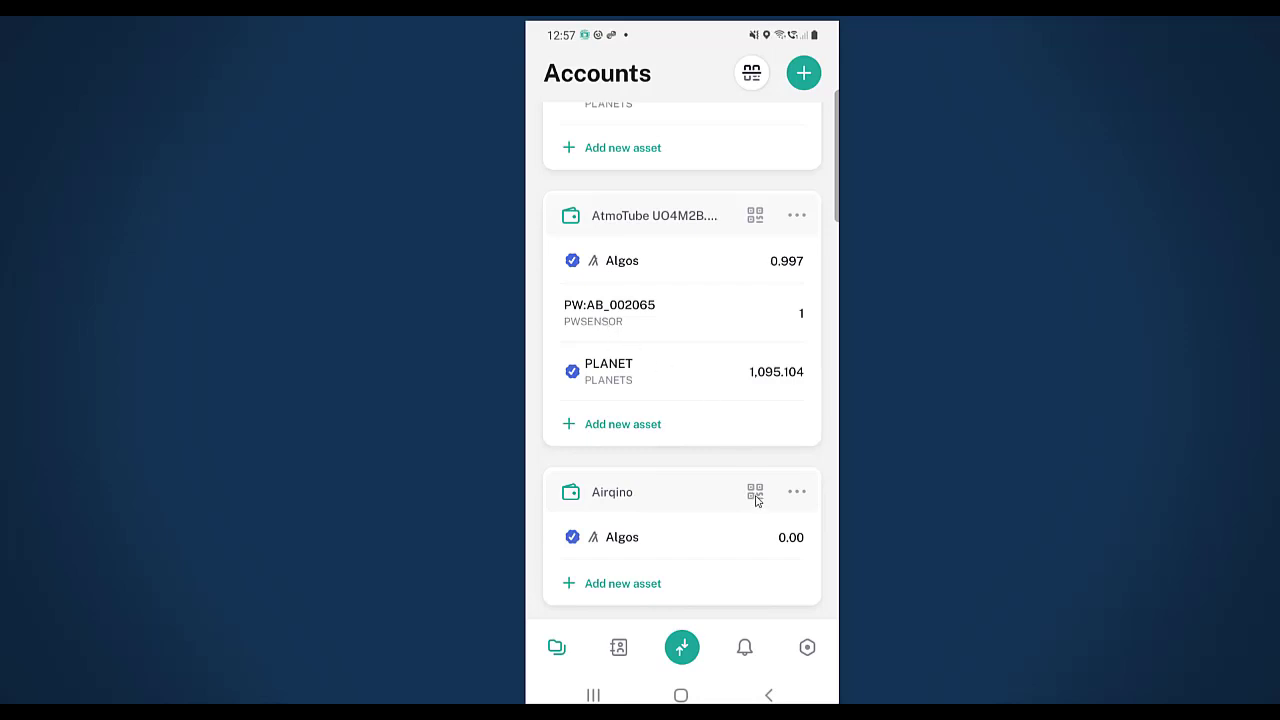
Step: Copy the Airqino account's address from its QR code sheet
click(755, 493)
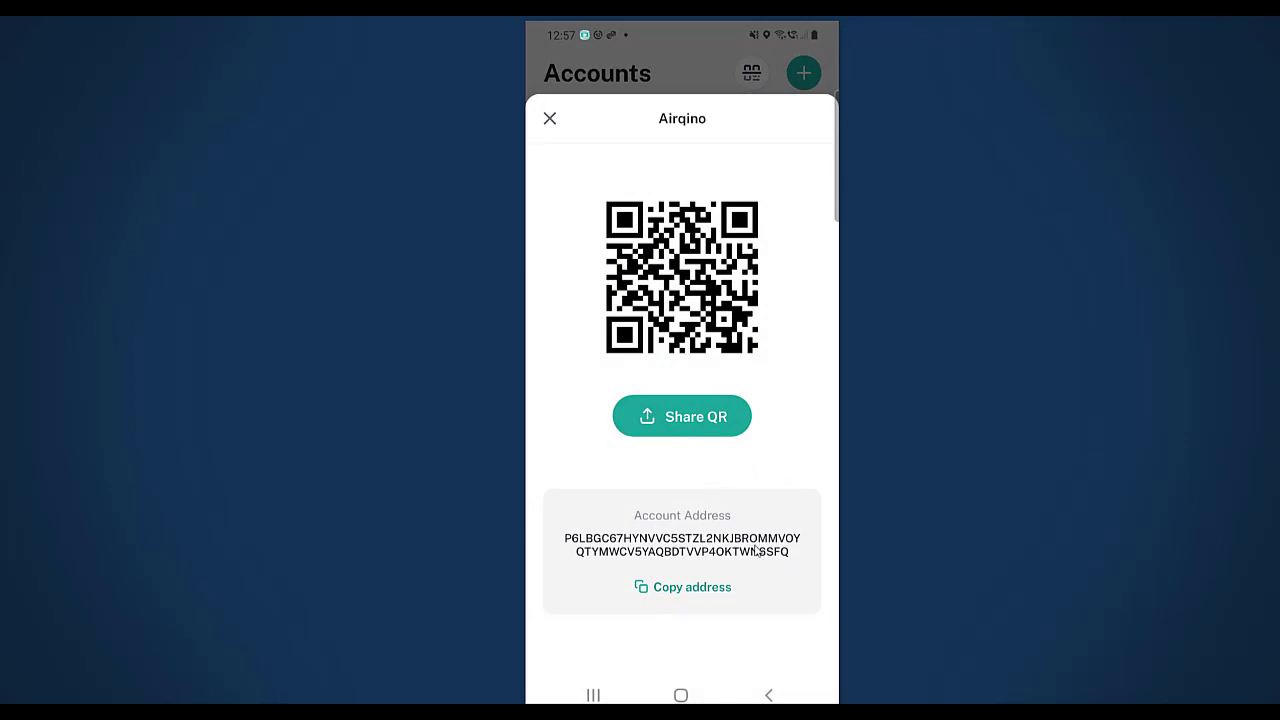
click(690, 590)
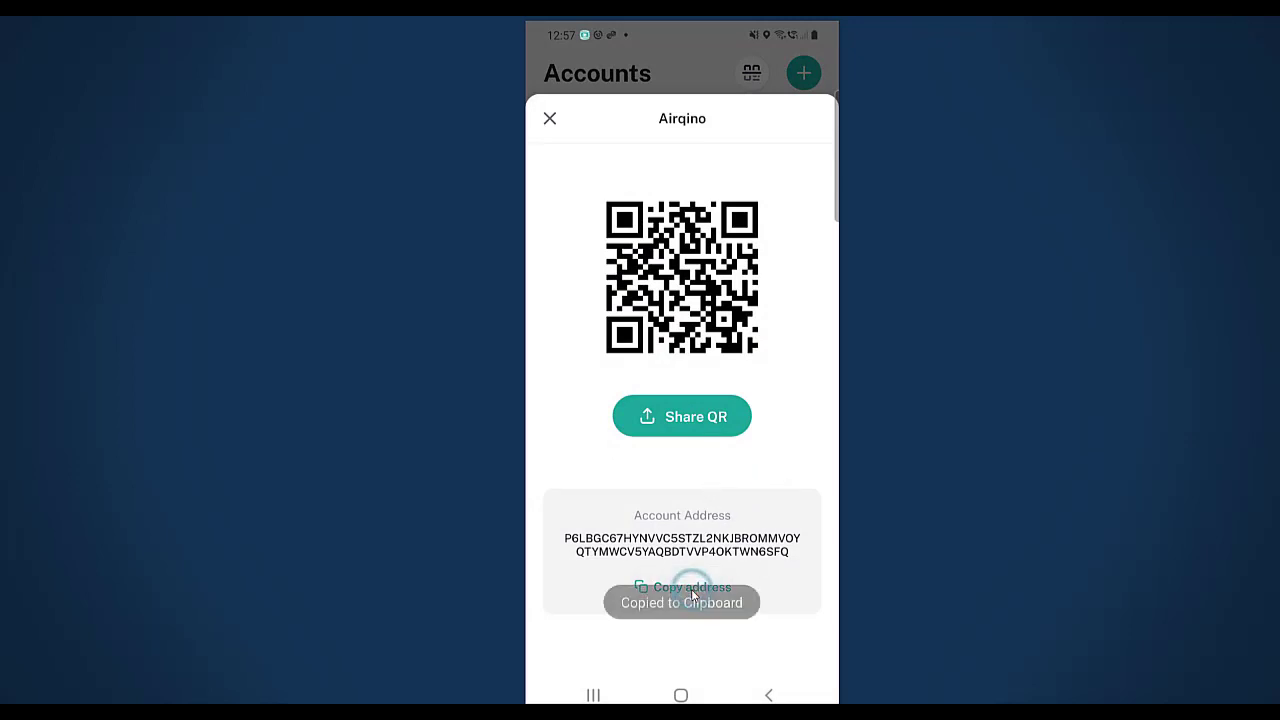
click(549, 119)
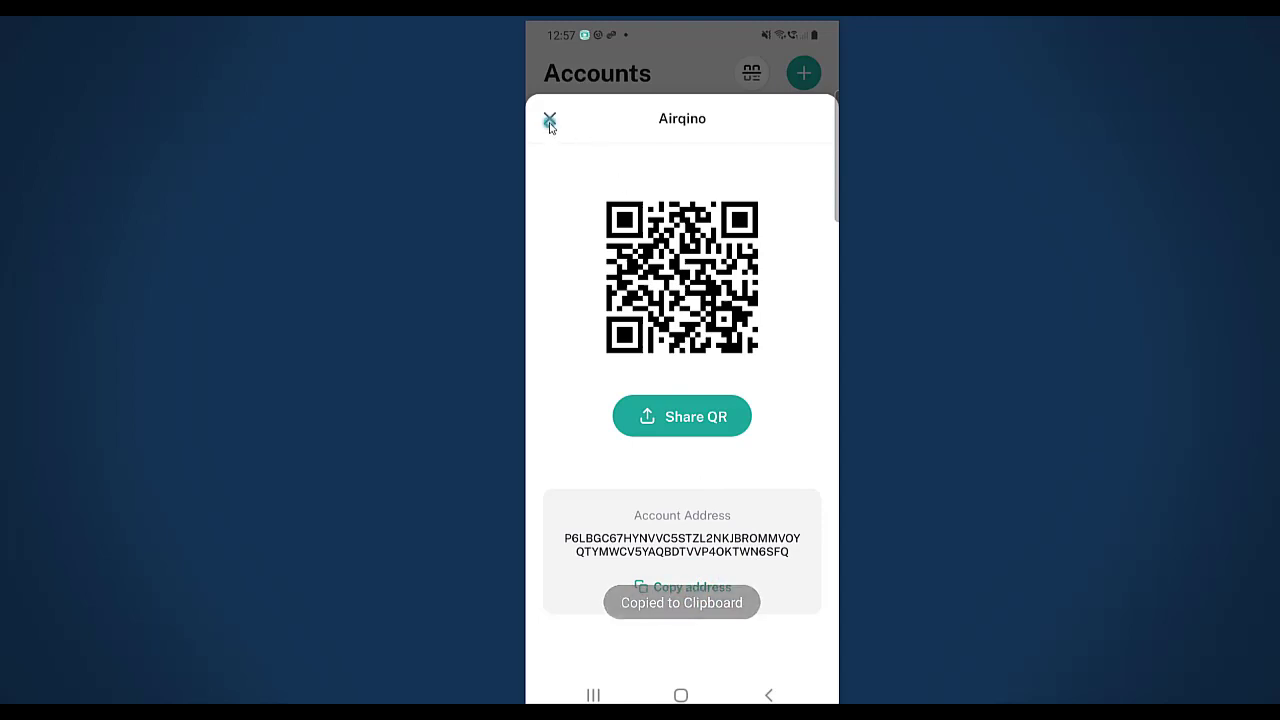
scroll(699, 259, up, 2)
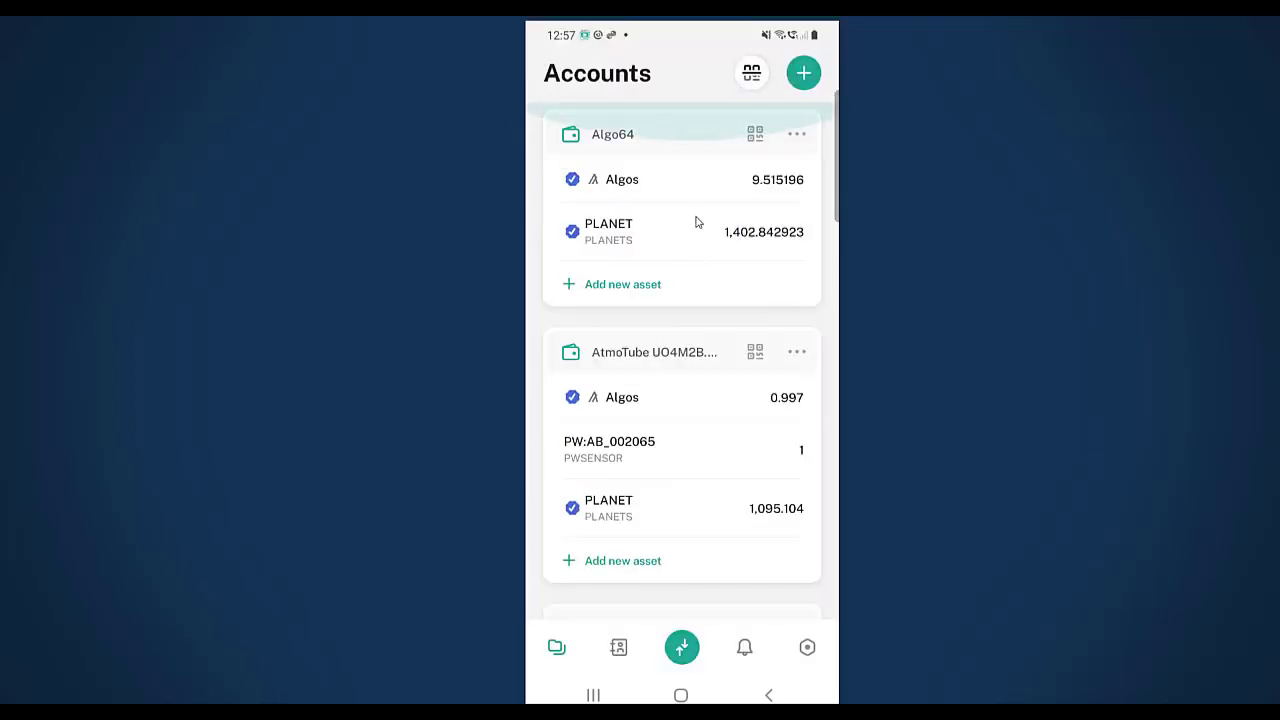
Step: Send 1 Algo from the Algo64 account to the Airqino account's address
click(633, 183)
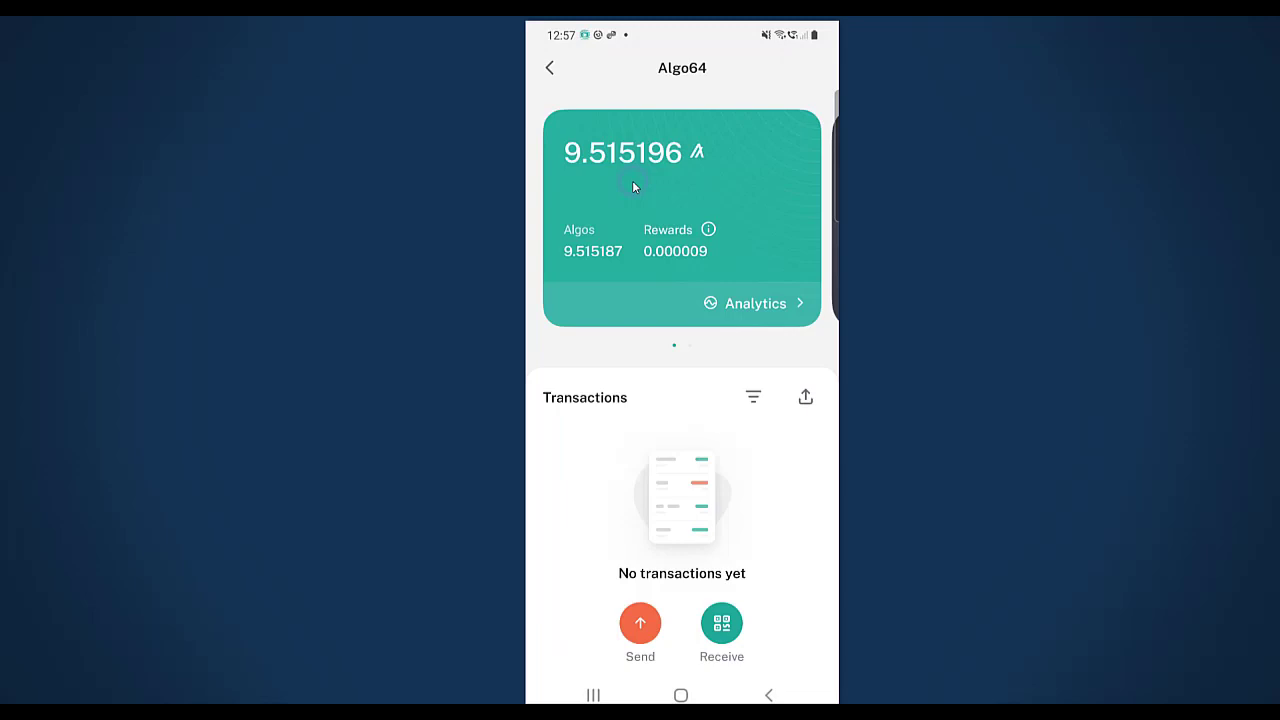
click(643, 622)
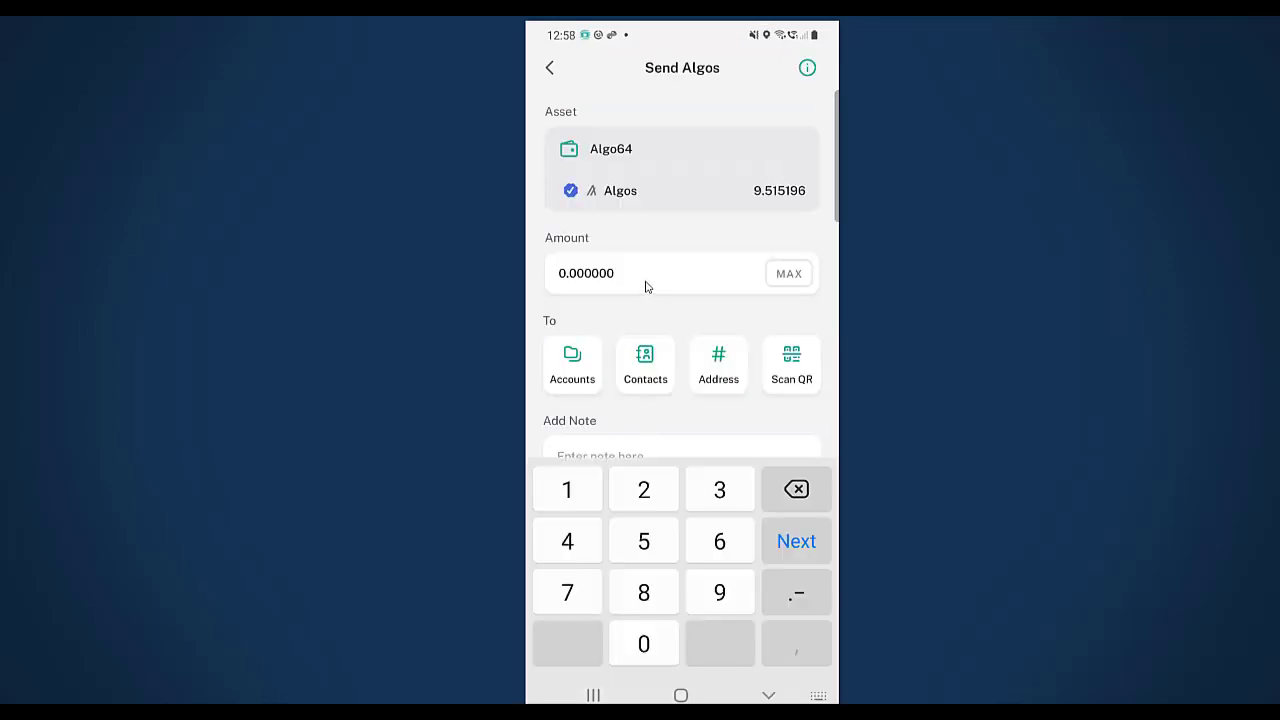
click(645, 287)
text(1.00000)
text(0)
click(722, 372)
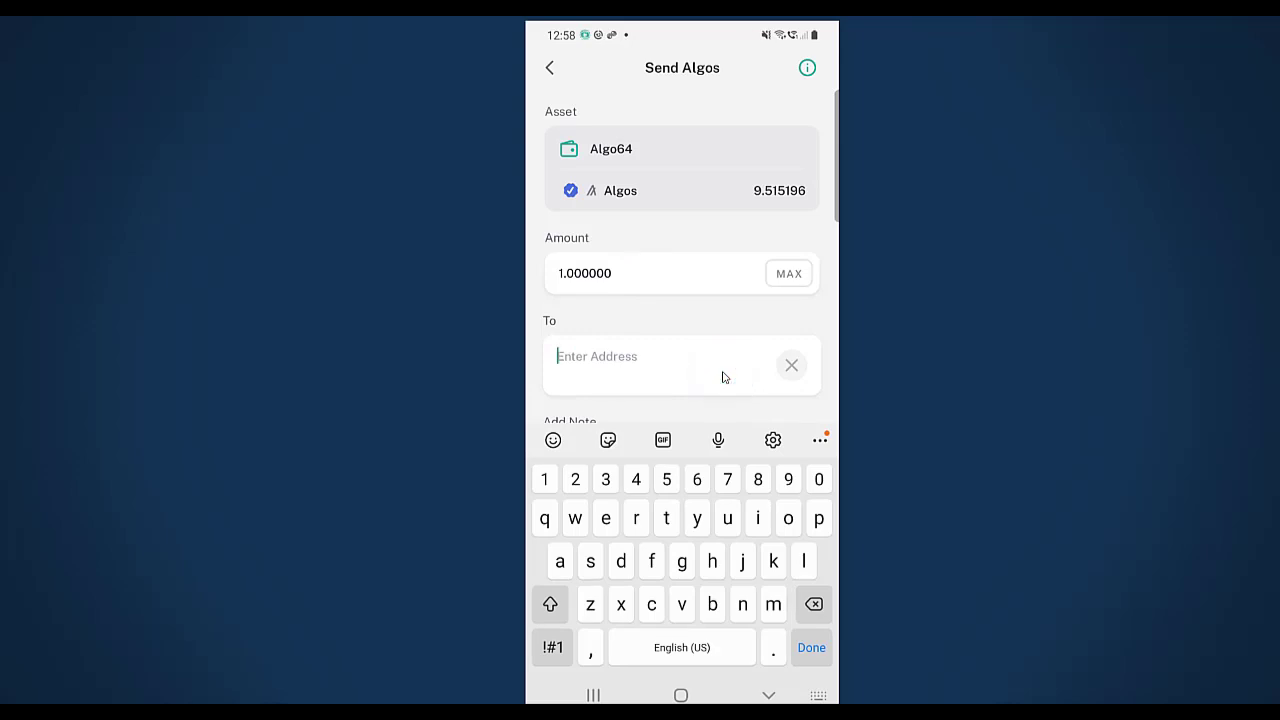
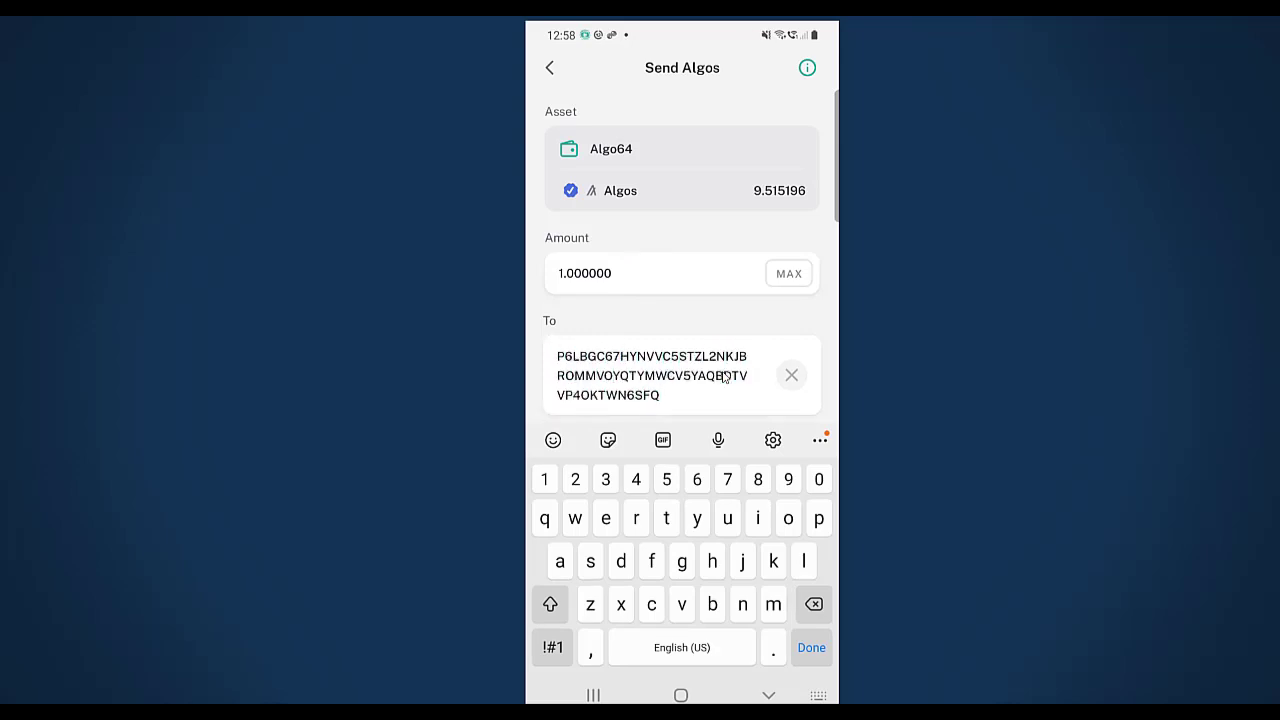
scroll(726, 316, down, 2)
scroll(723, 314, down, 1)
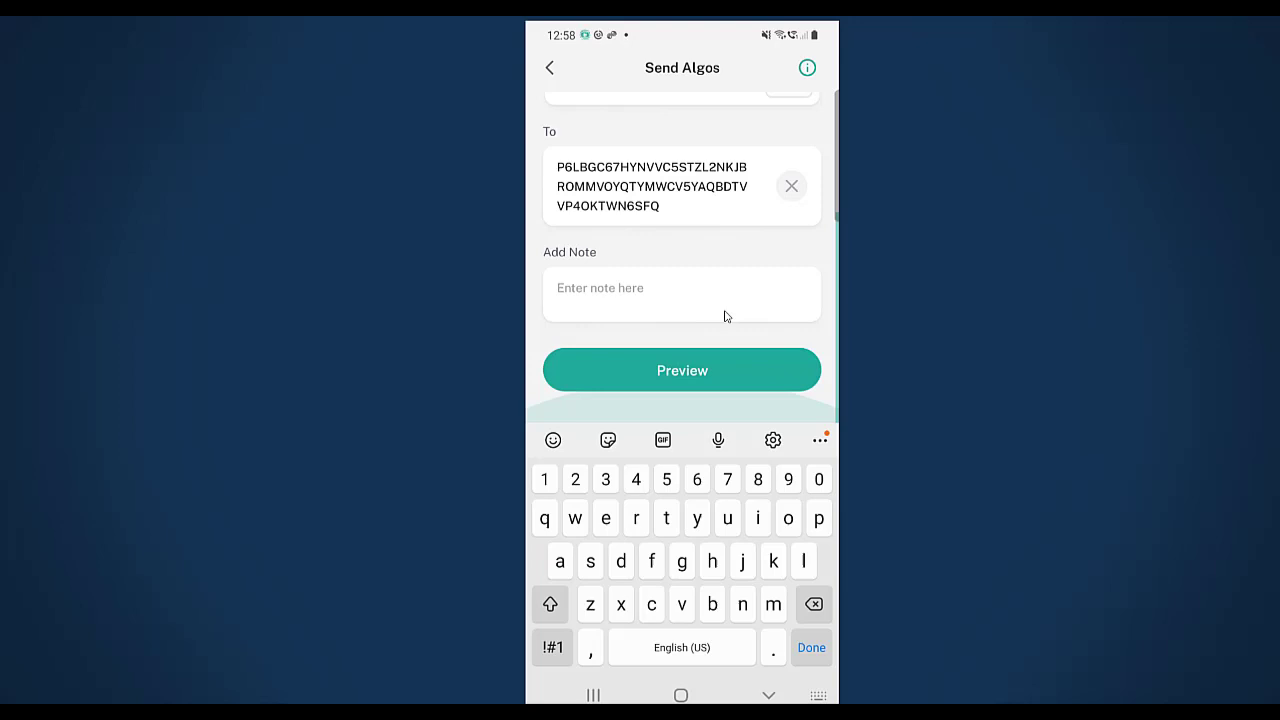
click(724, 365)
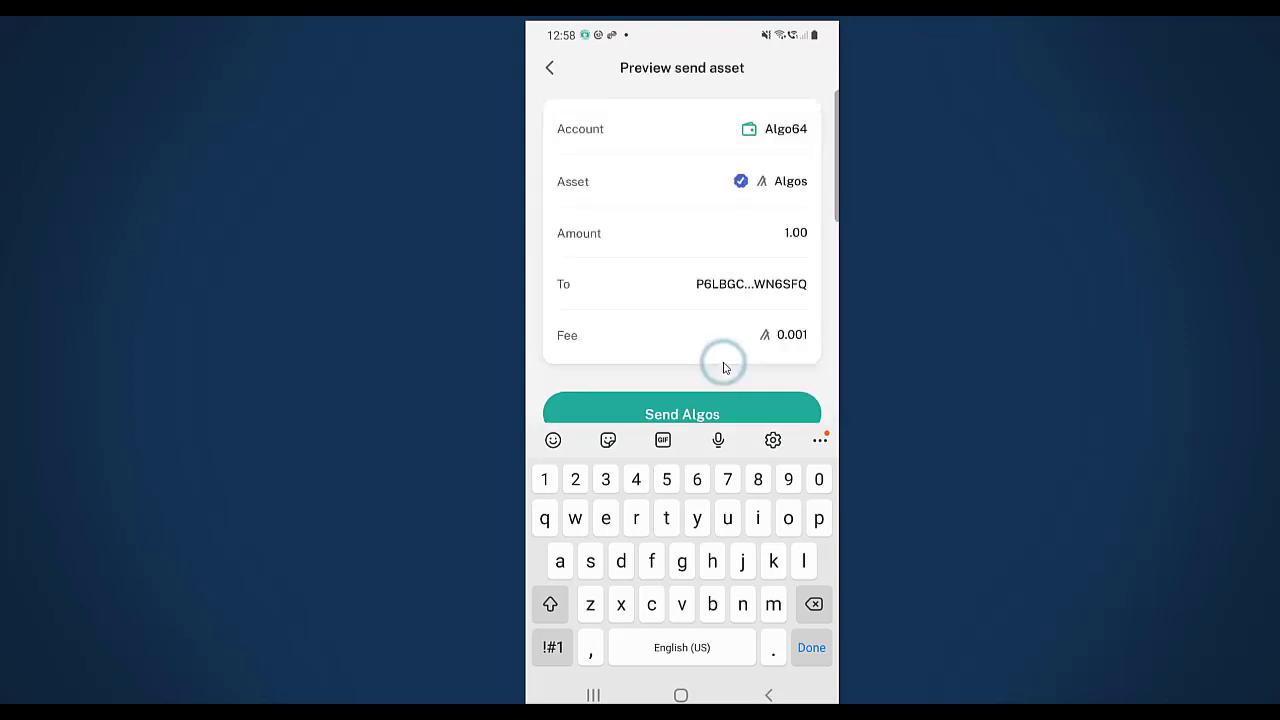
click(723, 420)
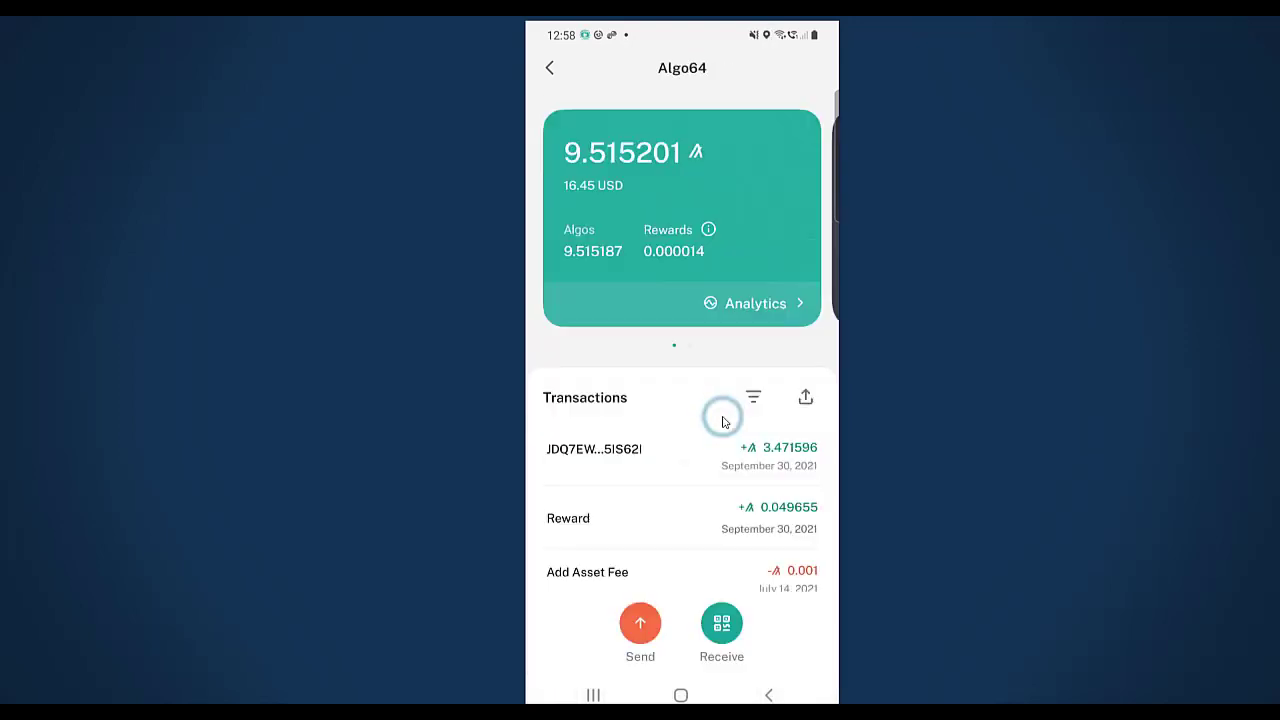
Step: Add the PLANET asset to the Airqino account by searching 'plan' and approving it
click(556, 75)
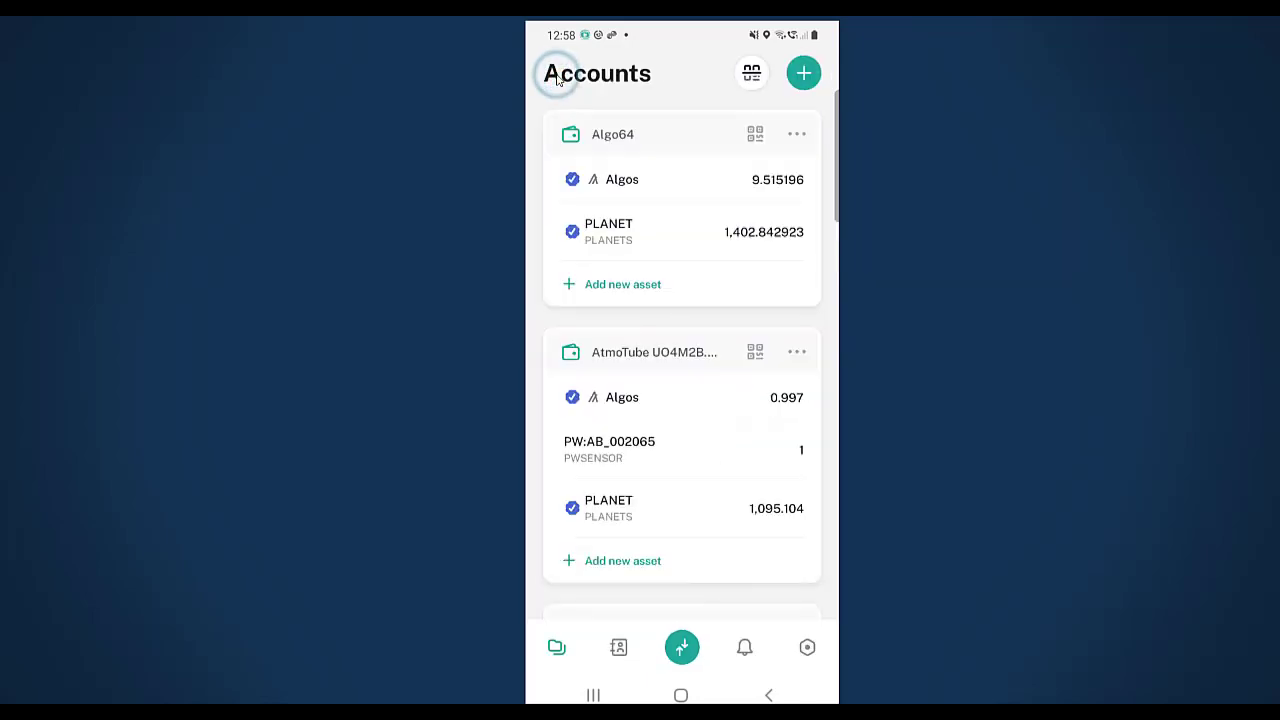
scroll(737, 315, down, 2)
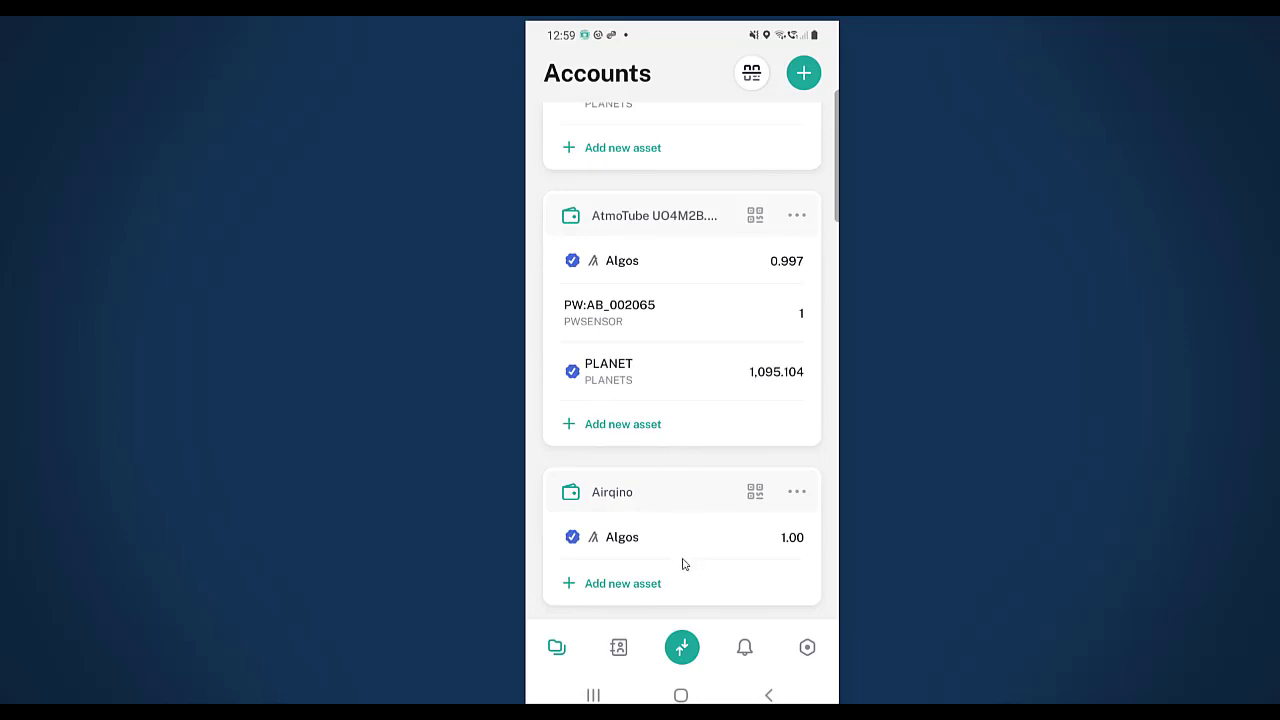
click(647, 586)
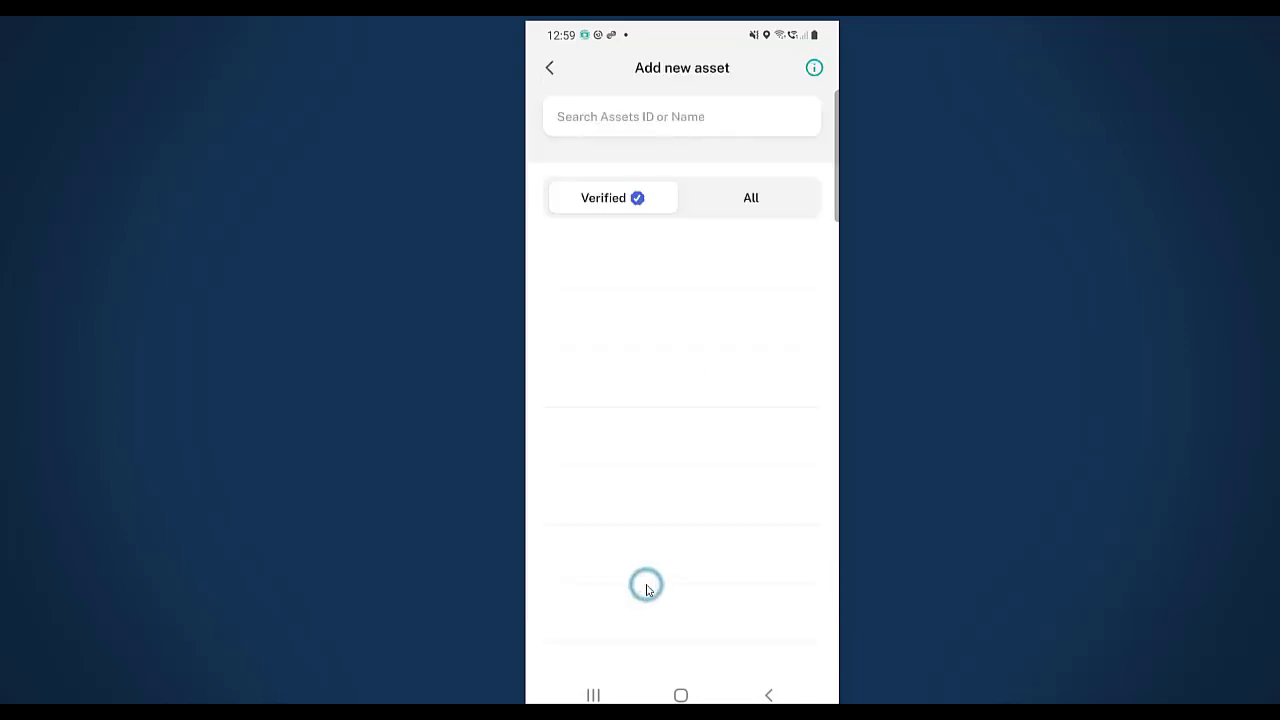
click(683, 116)
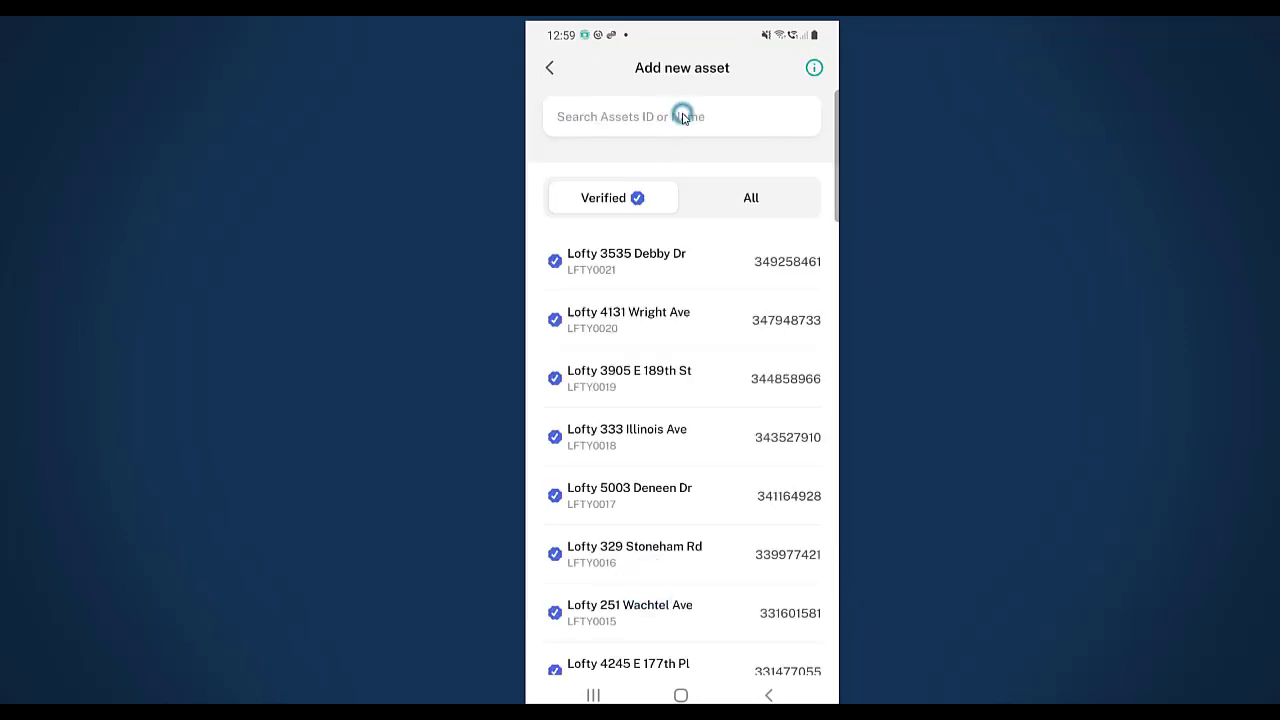
text(plan)
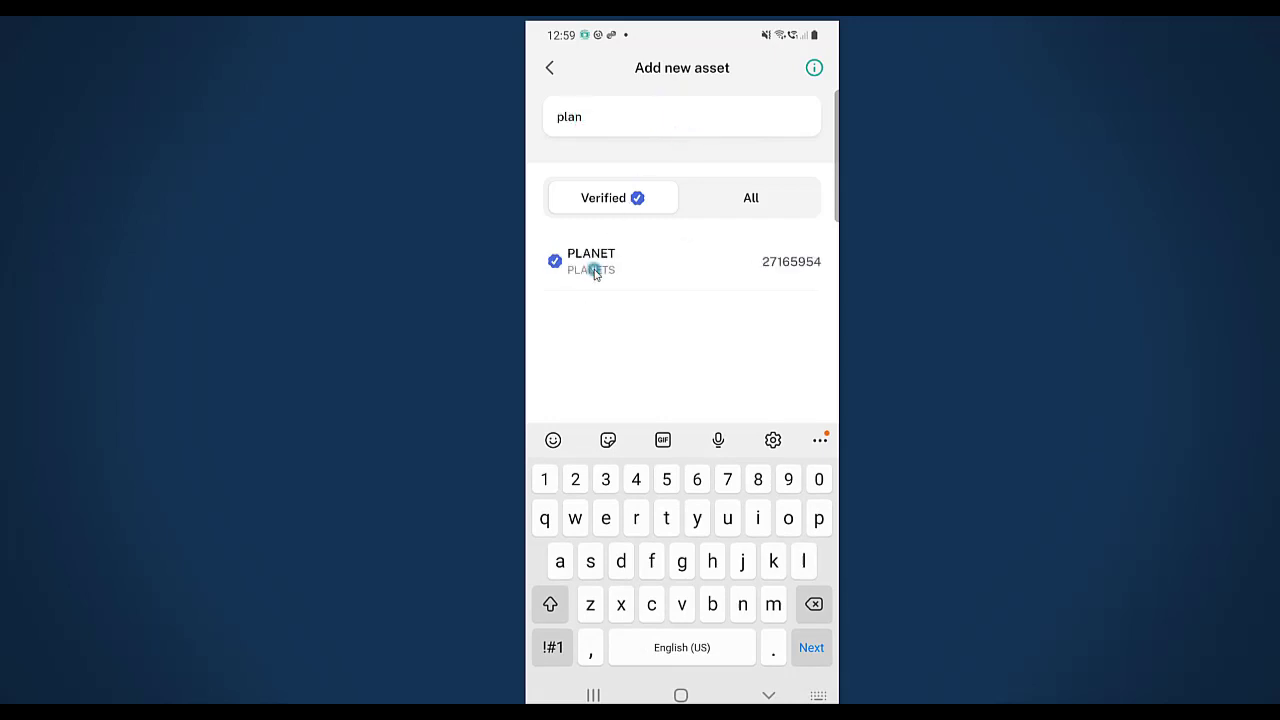
click(594, 270)
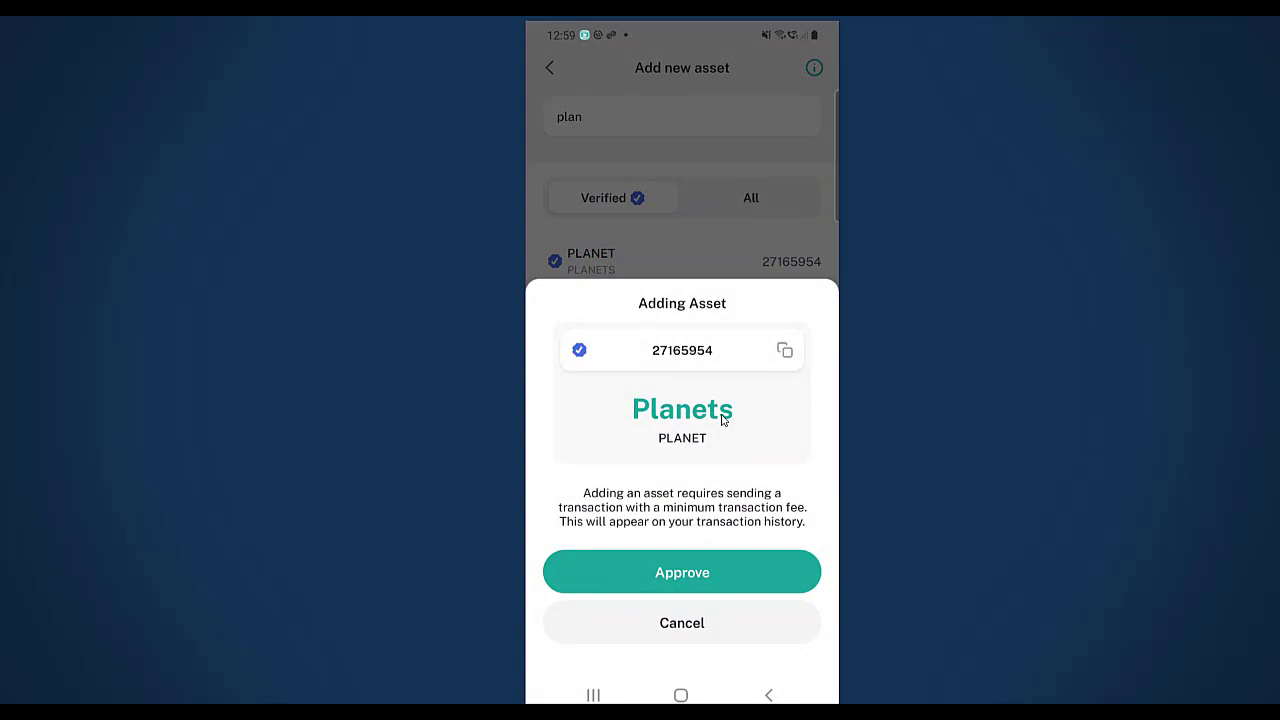
click(757, 570)
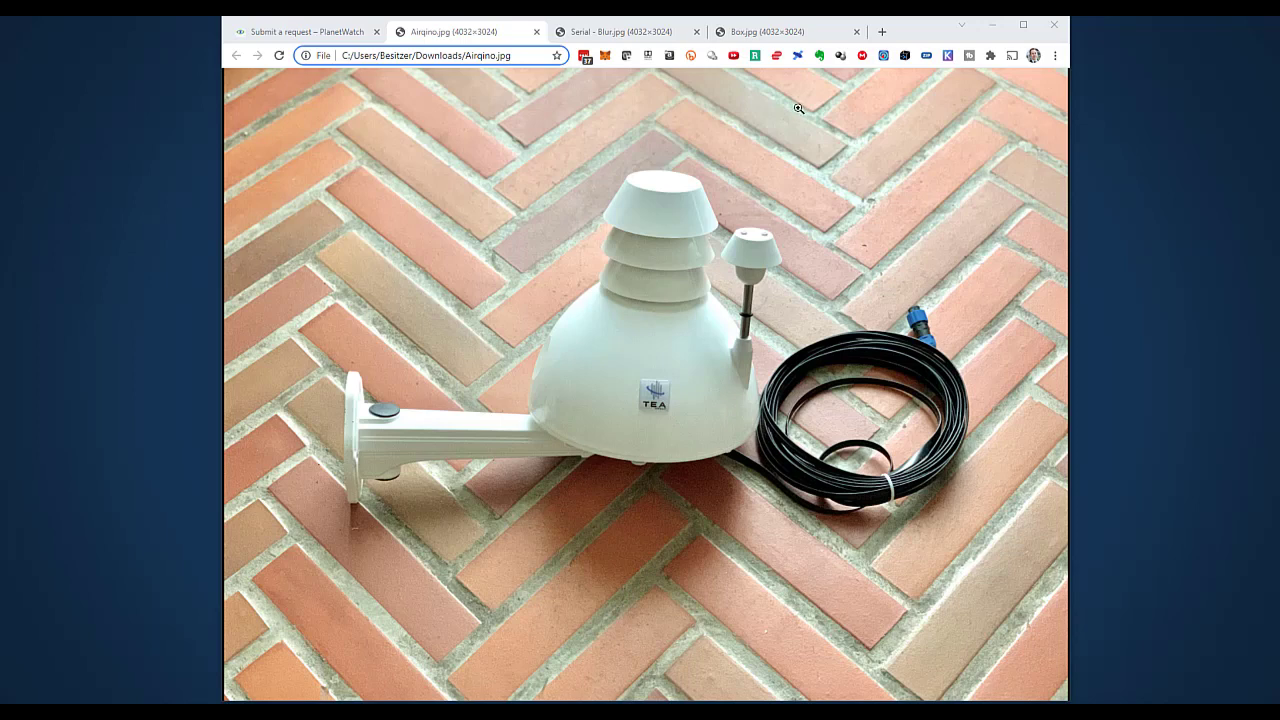
Step: Show the Box.jpg photo of the TEA shipping box
click(800, 33)
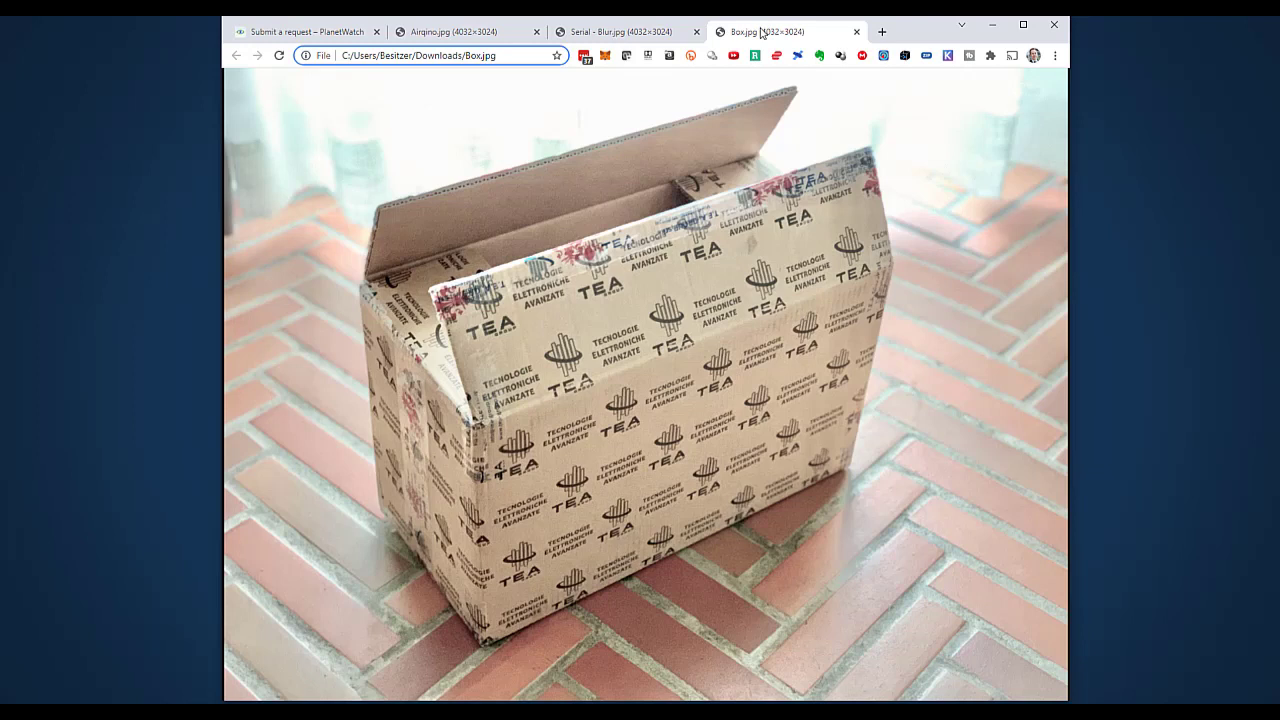
Step: Show the 'Serial - Blur.jpg' photo of the serial-number label
click(629, 35)
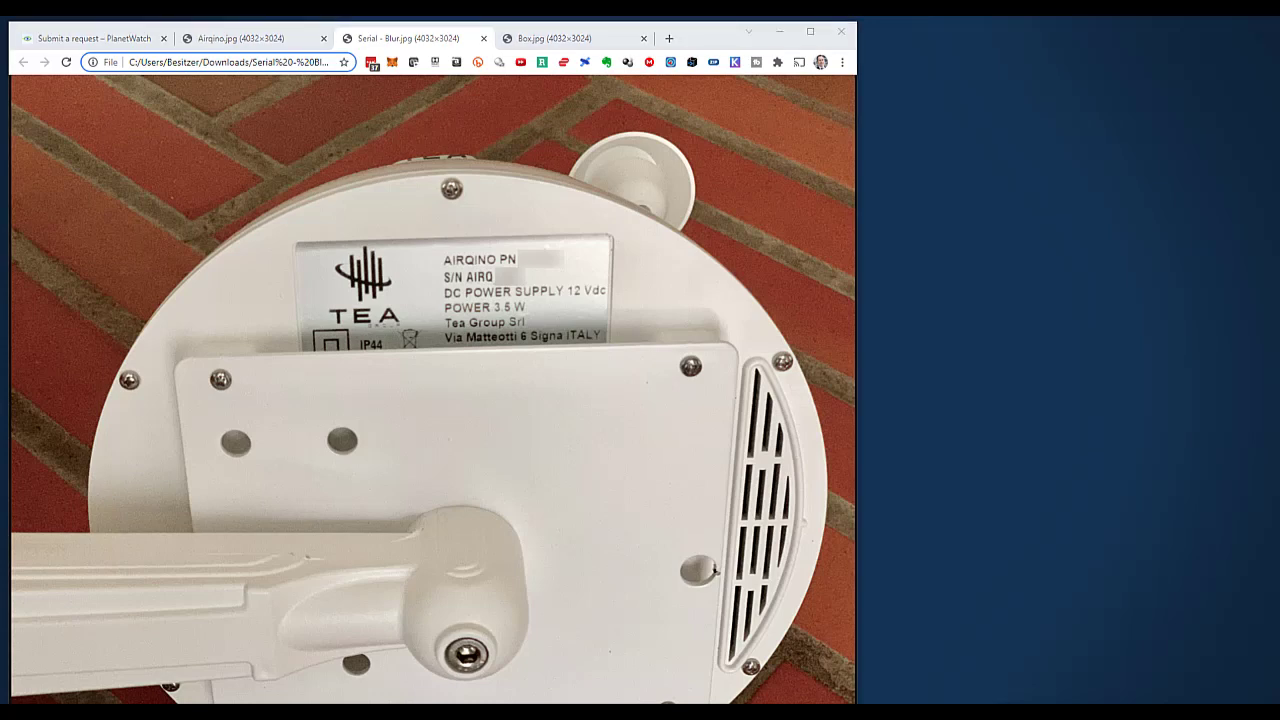
Step: Bring the PlanetWatch Airqino email into view and follow its 'open a ticket' link
drag(1270, 490, 1043, 109)
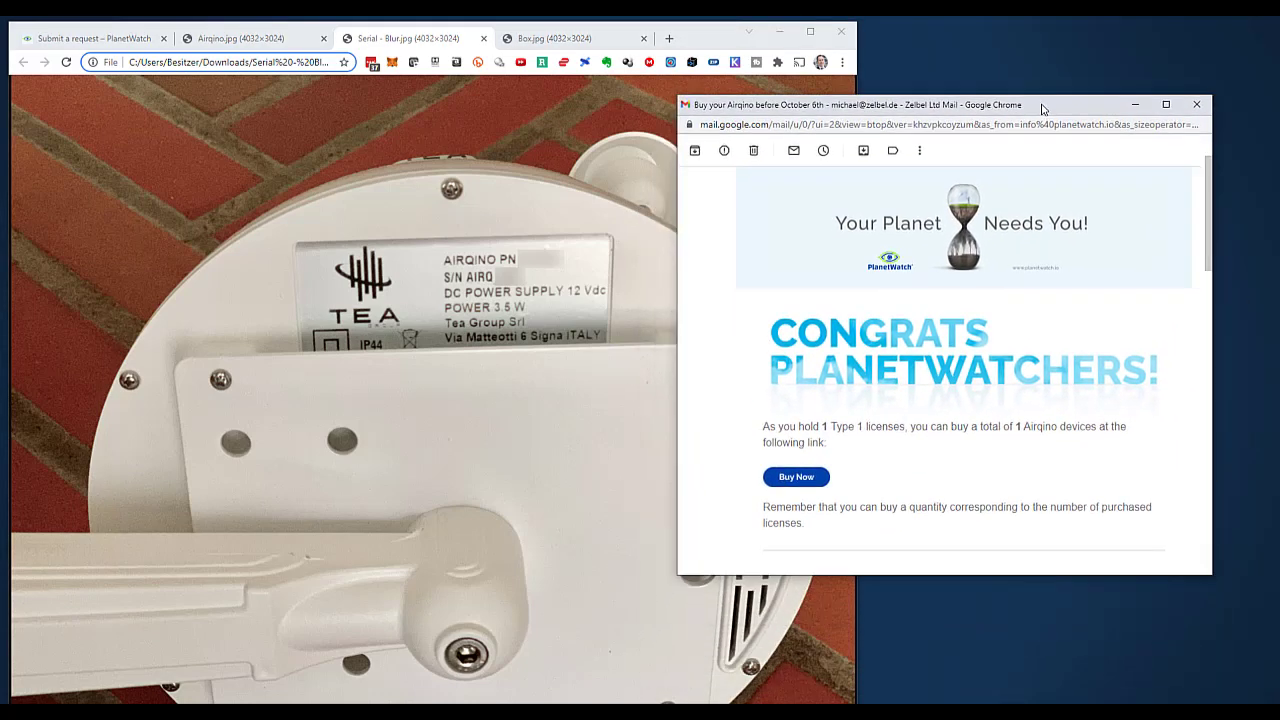
drag(1043, 109, 1052, 91)
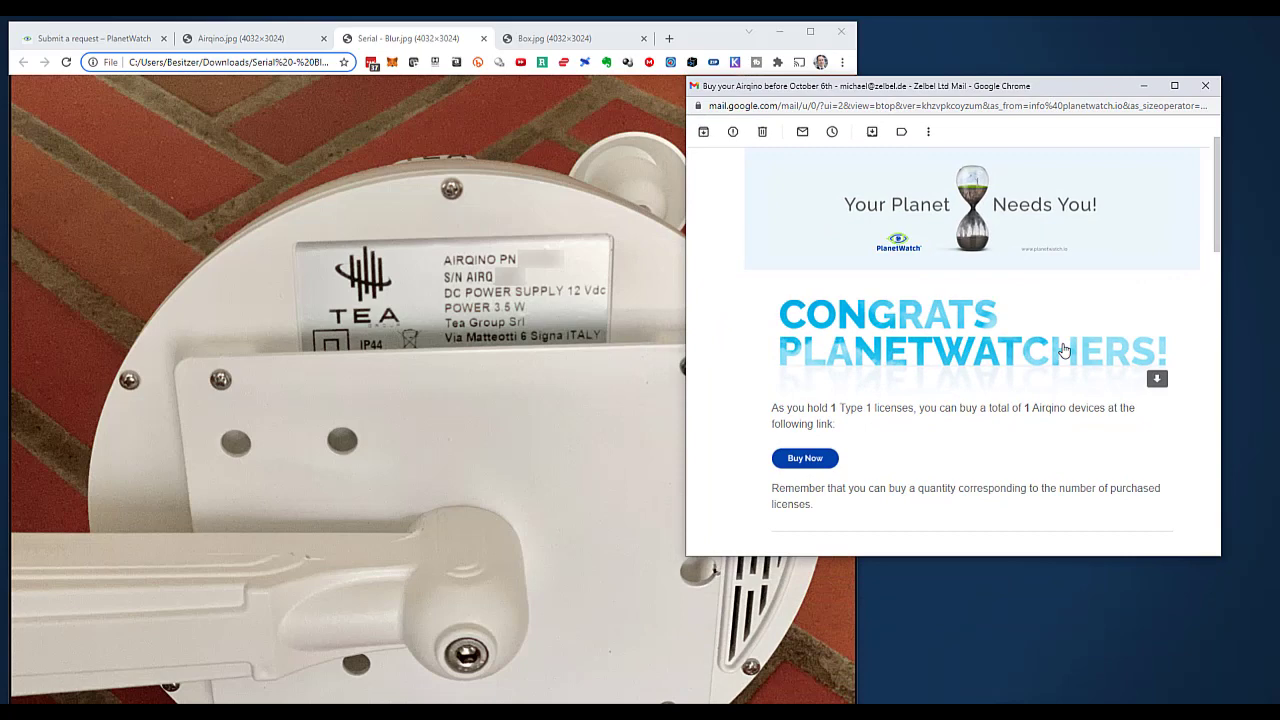
scroll(1064, 352, down, 3)
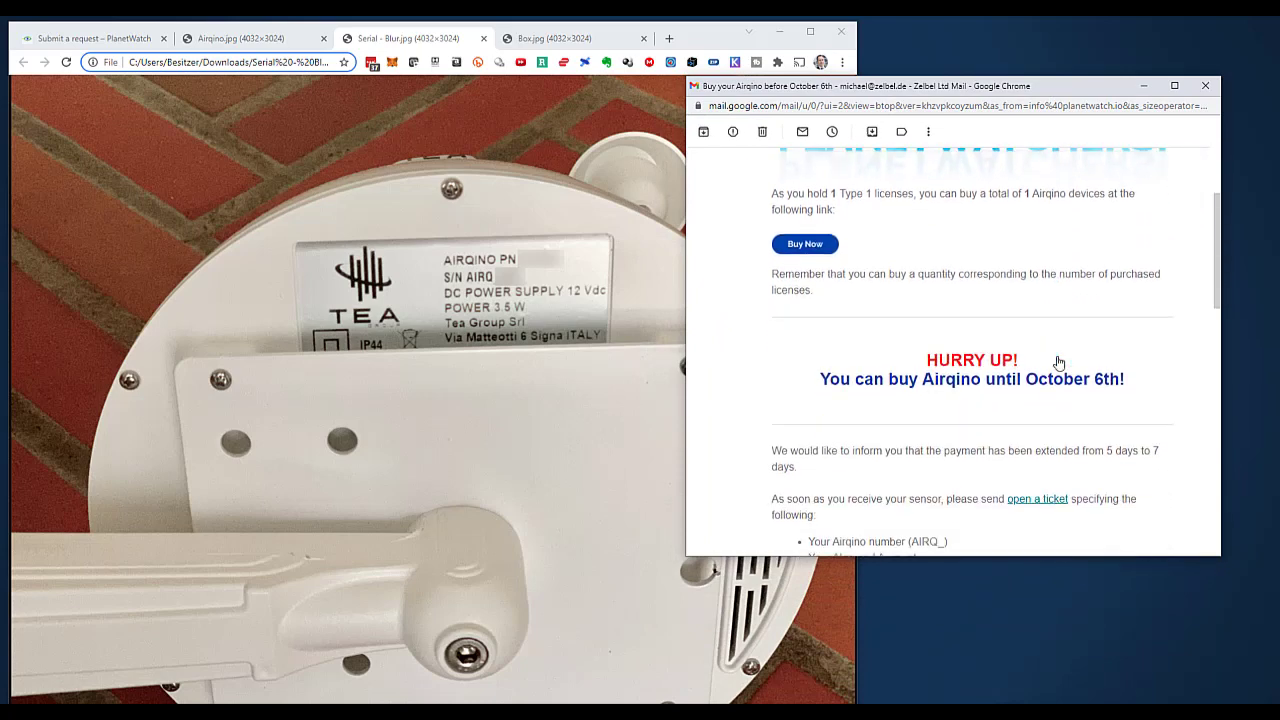
scroll(1059, 362, down, 1)
scroll(1059, 362, down, 1)
scroll(1059, 362, down, 1)
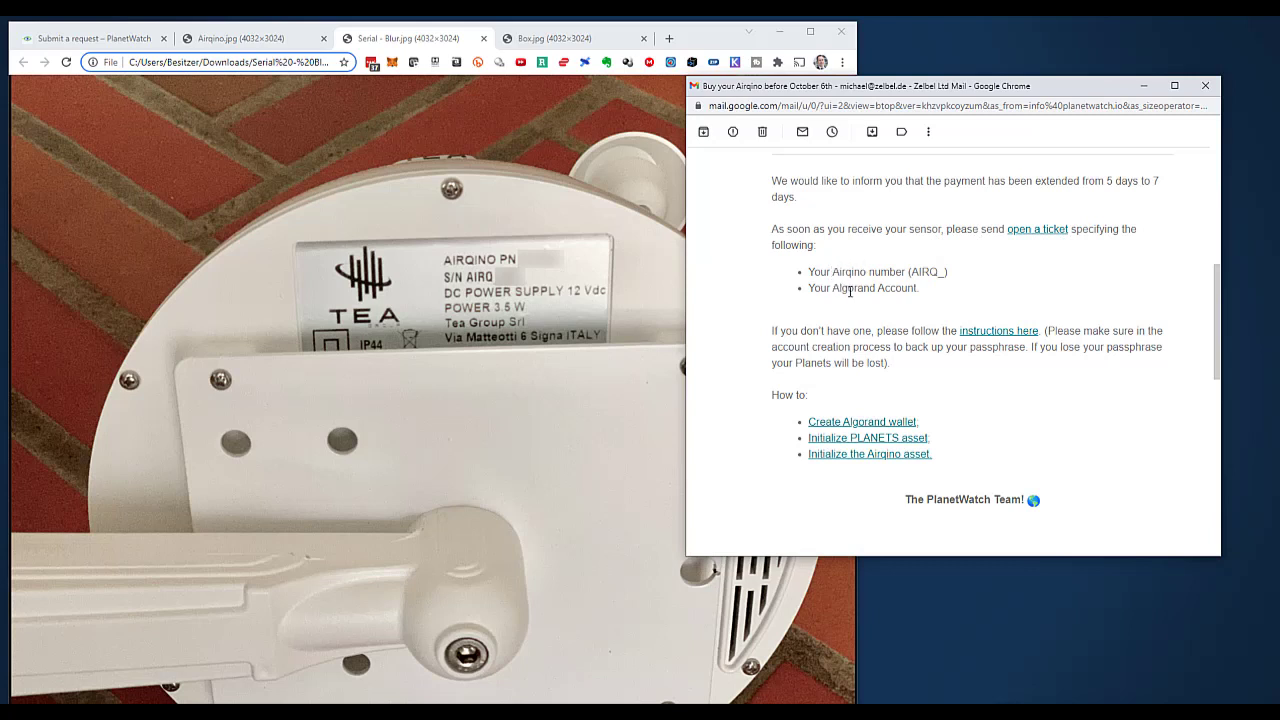
click(1027, 234)
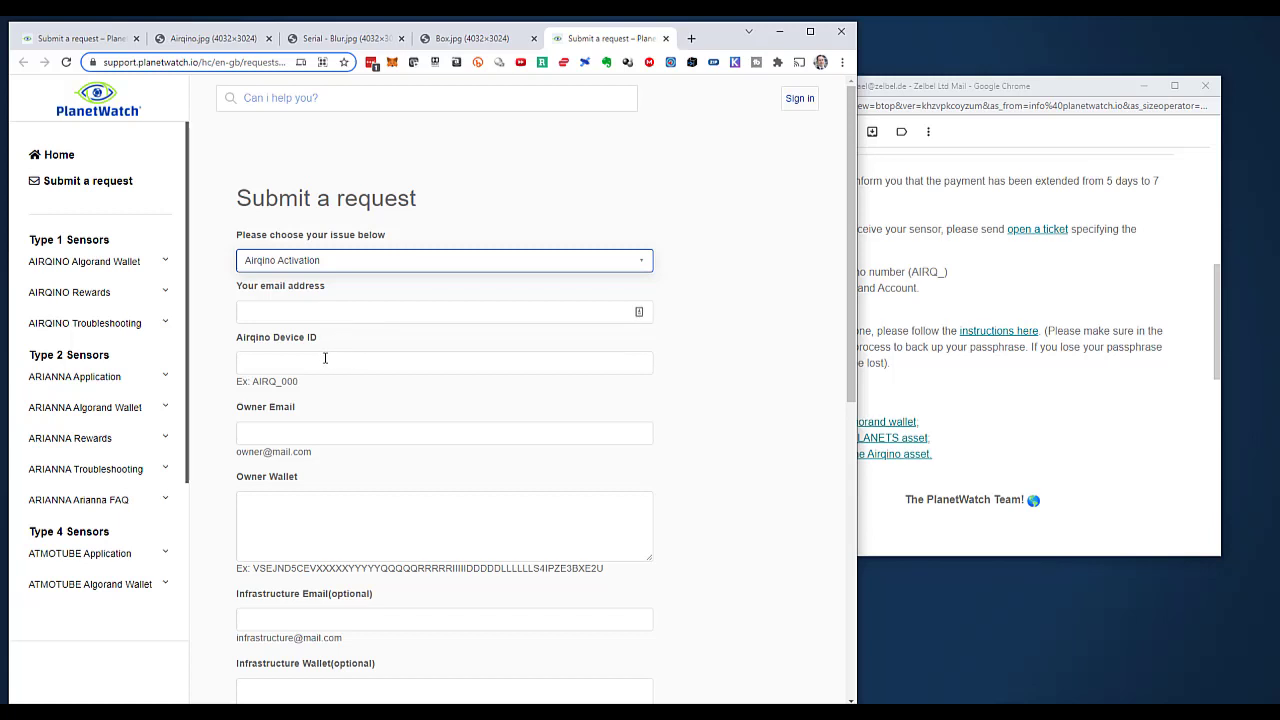
Step: Check the serial on the label photo, then scroll down the Submit a request form
click(342, 40)
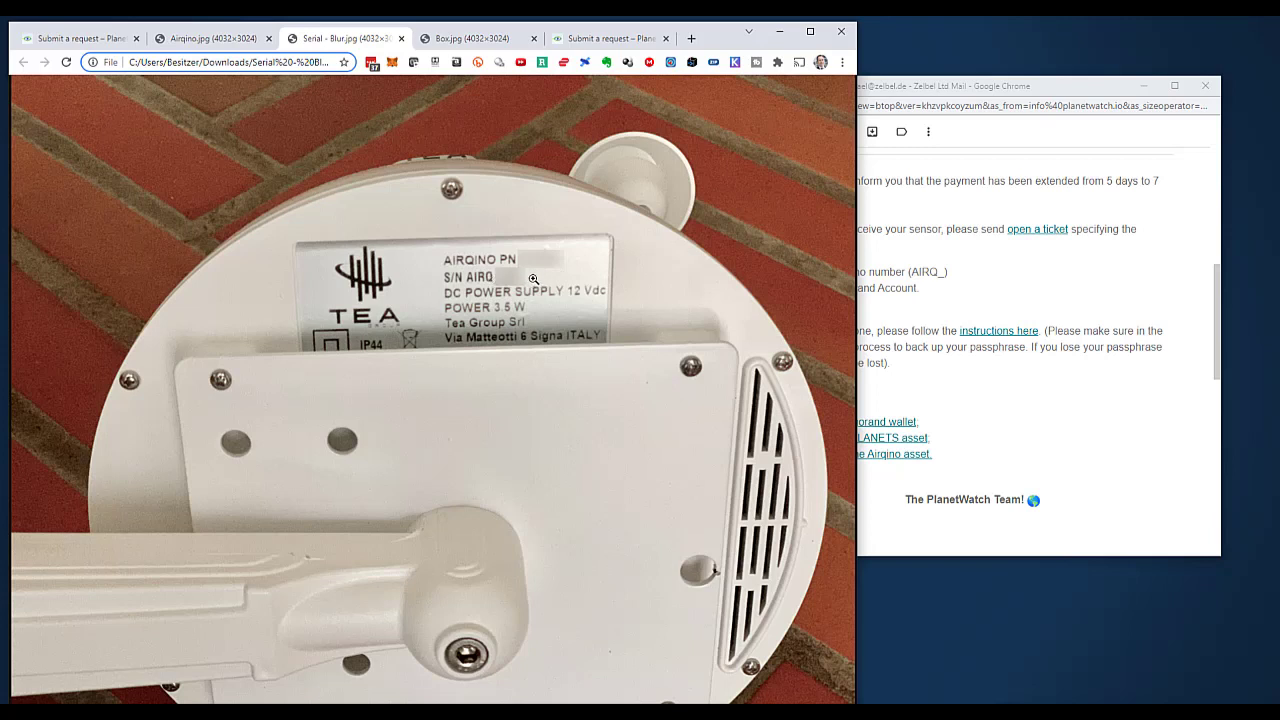
click(582, 38)
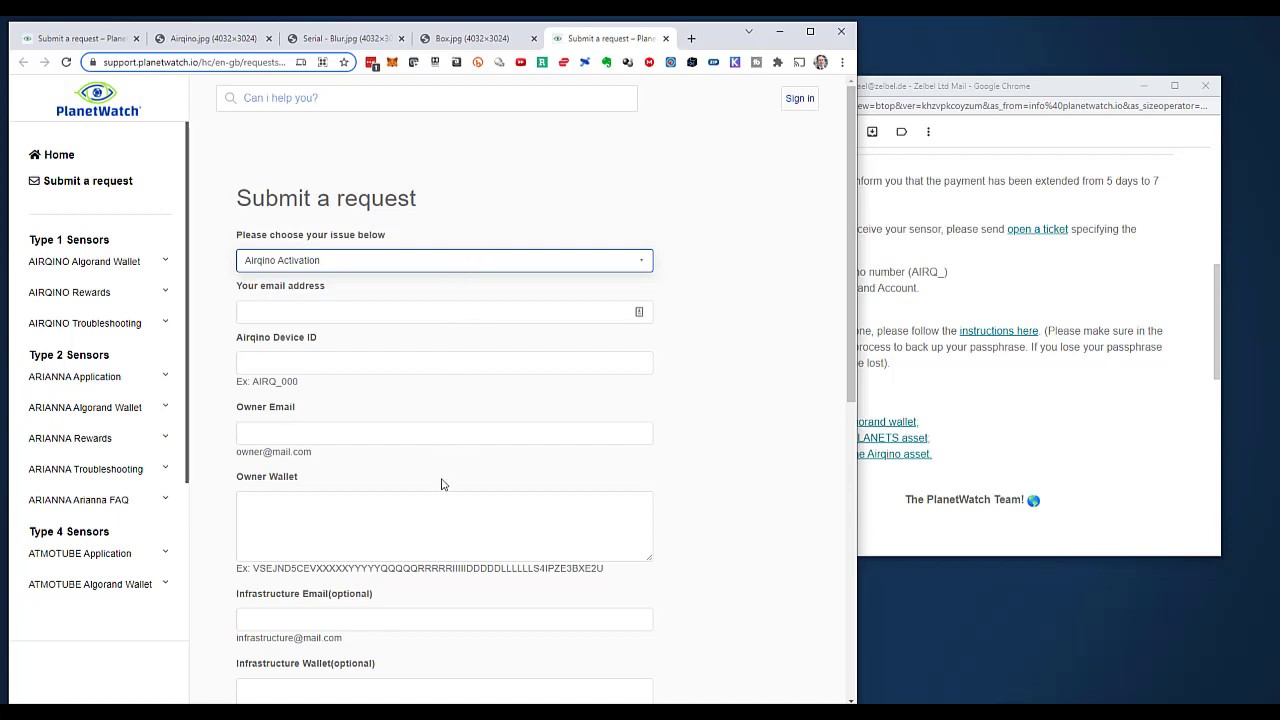
scroll(421, 473, down, 3)
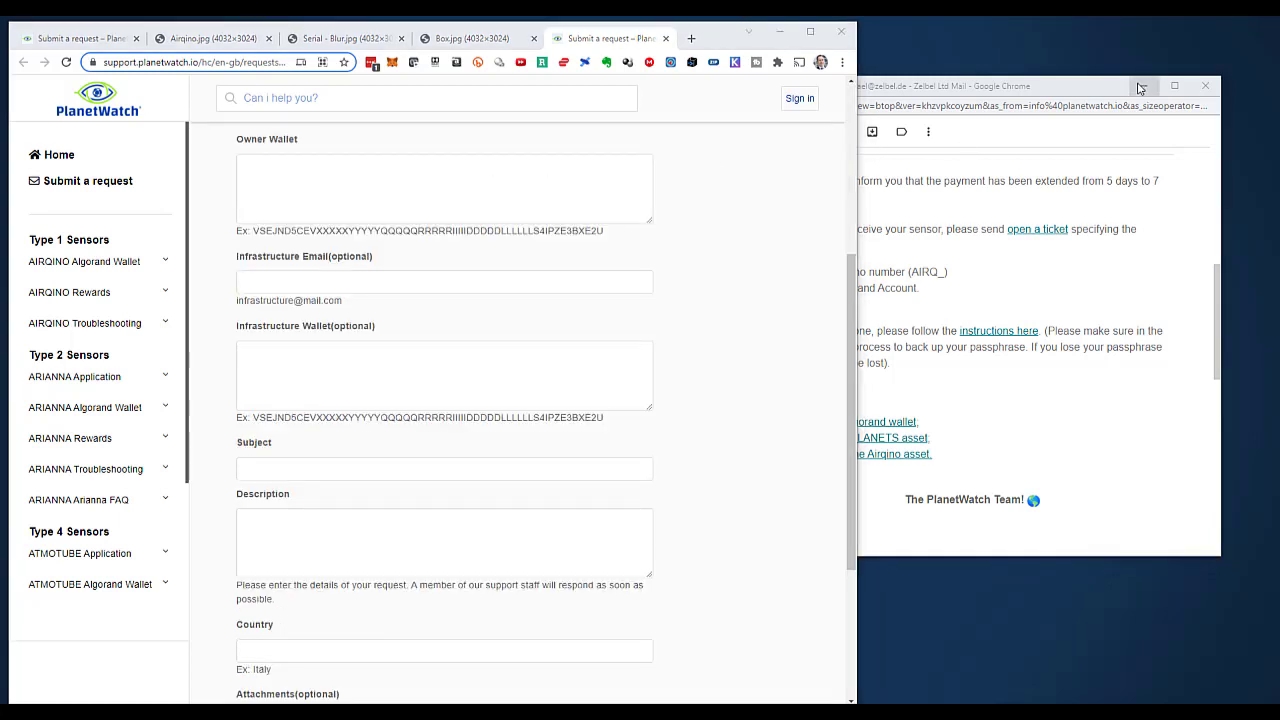
Step: Minimize Gmail and copy the Airqino account's address in Algorand Wallet
click(1140, 88)
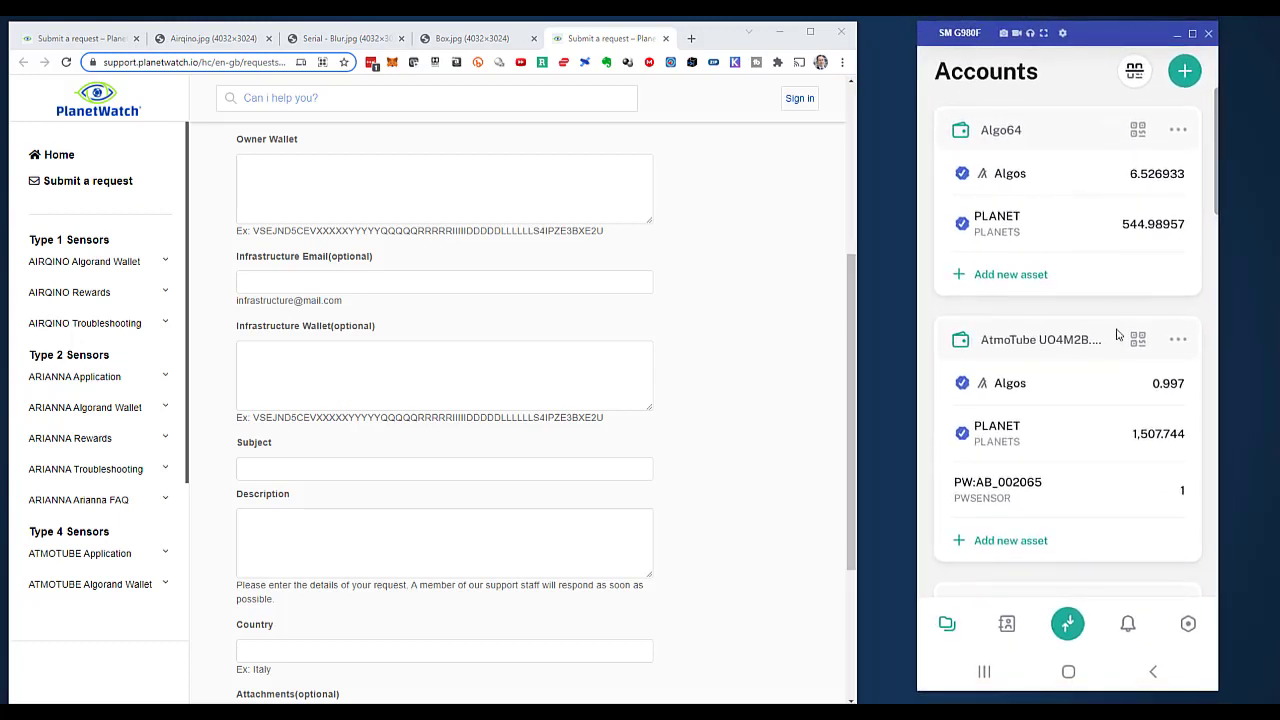
scroll(1113, 376, down, 3)
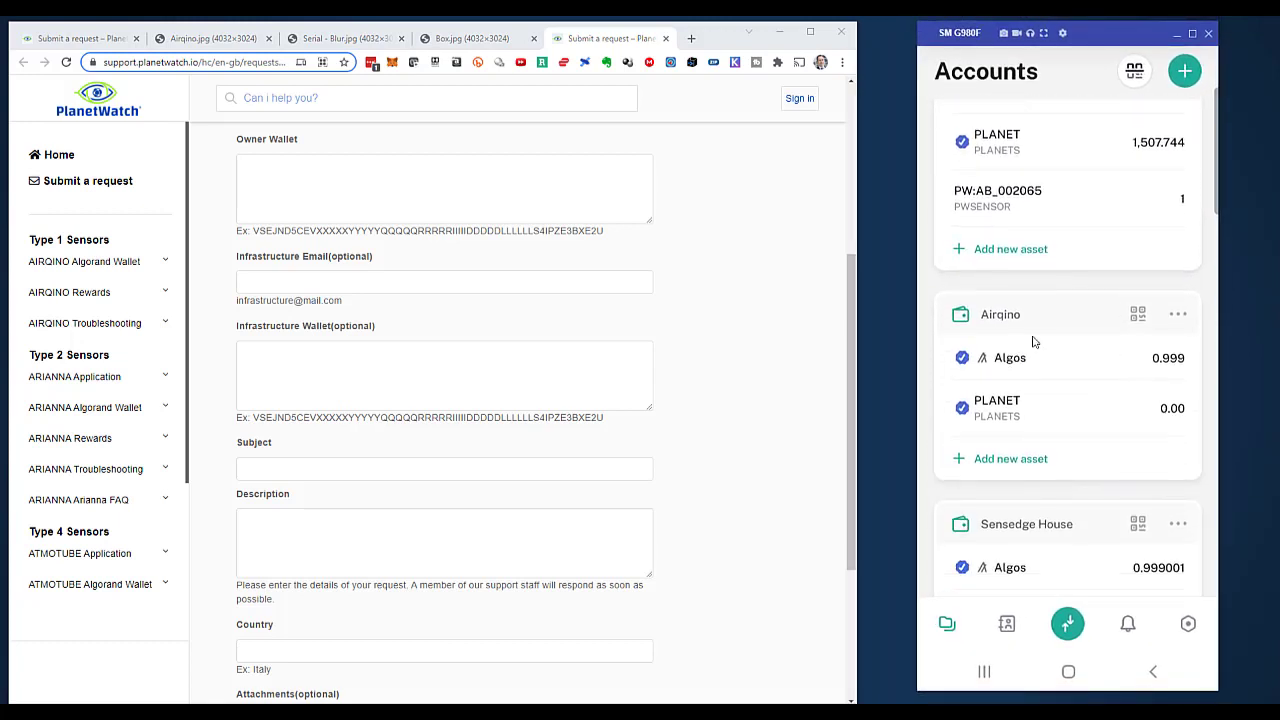
click(1138, 314)
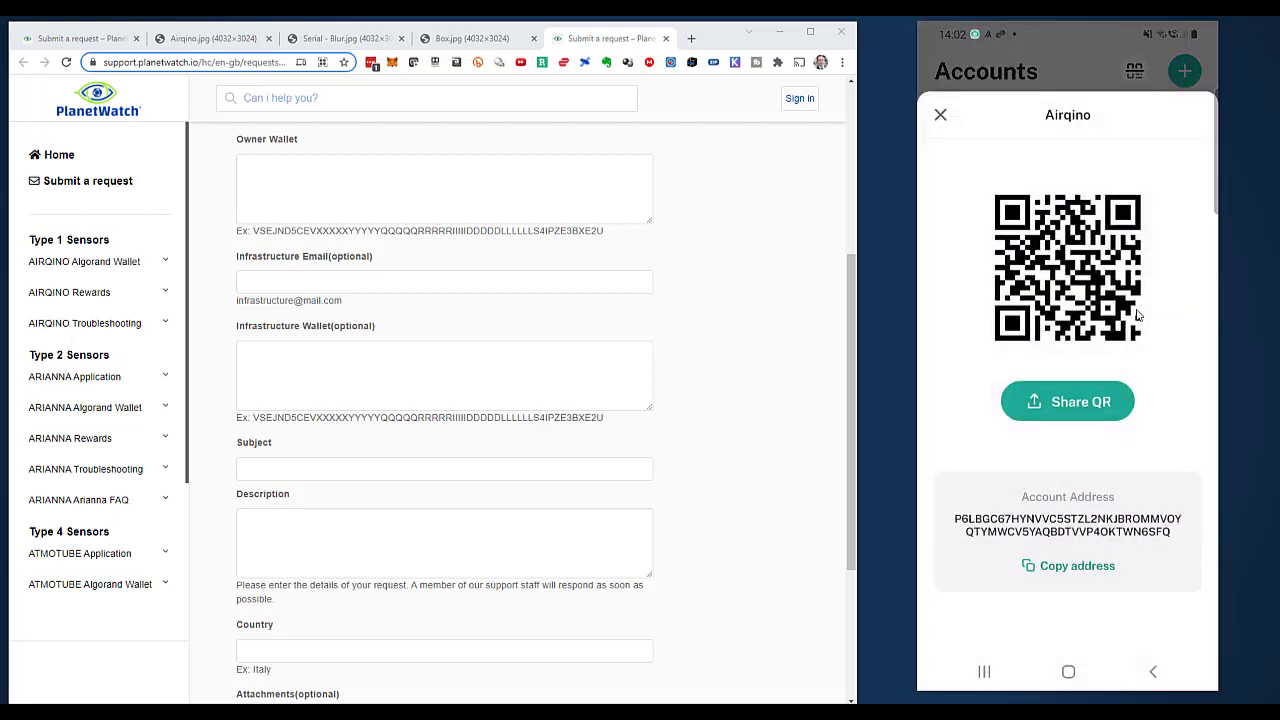
click(1077, 566)
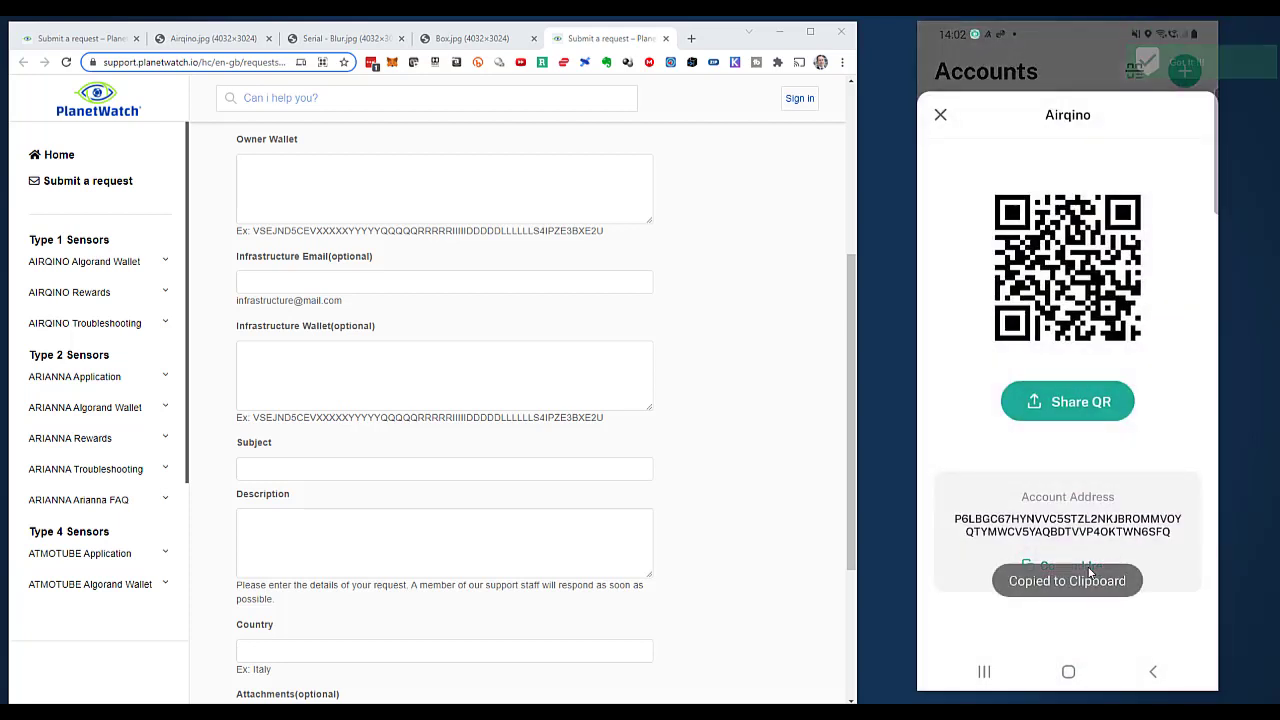
Step: Paste the Airqino wallet address into the Owner Wallet field
click(547, 198)
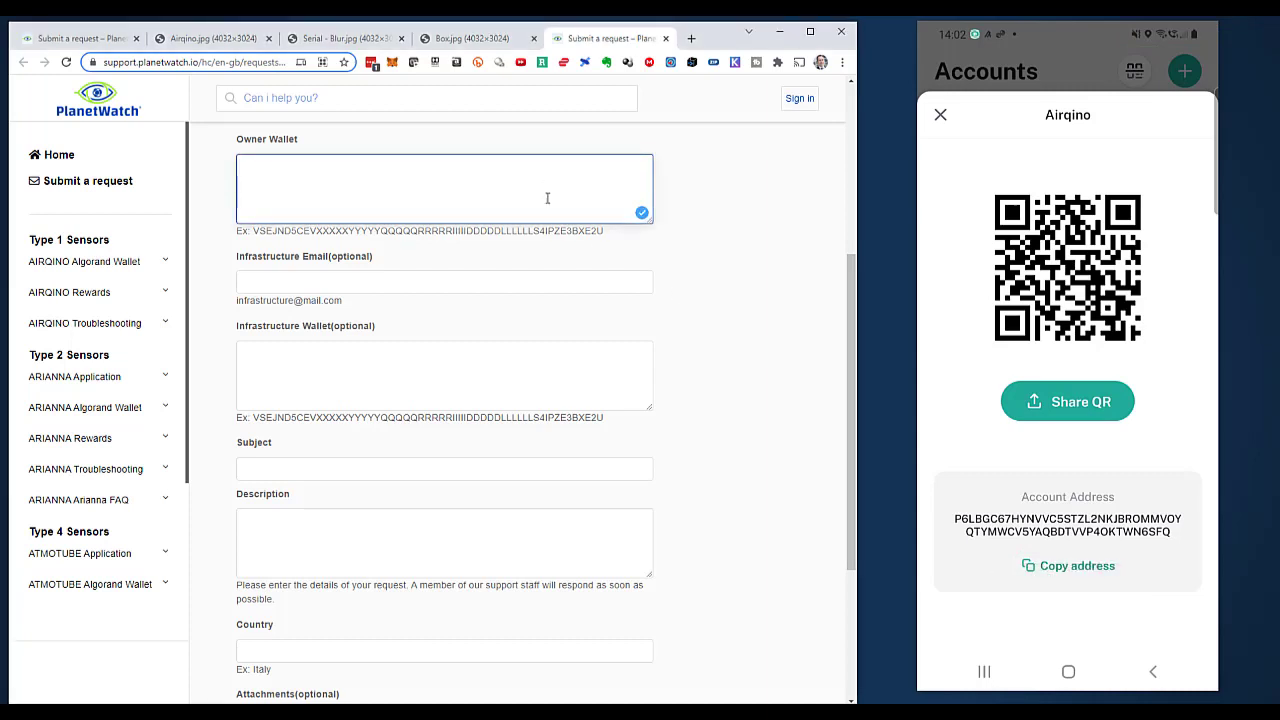
key(ctrl+v)
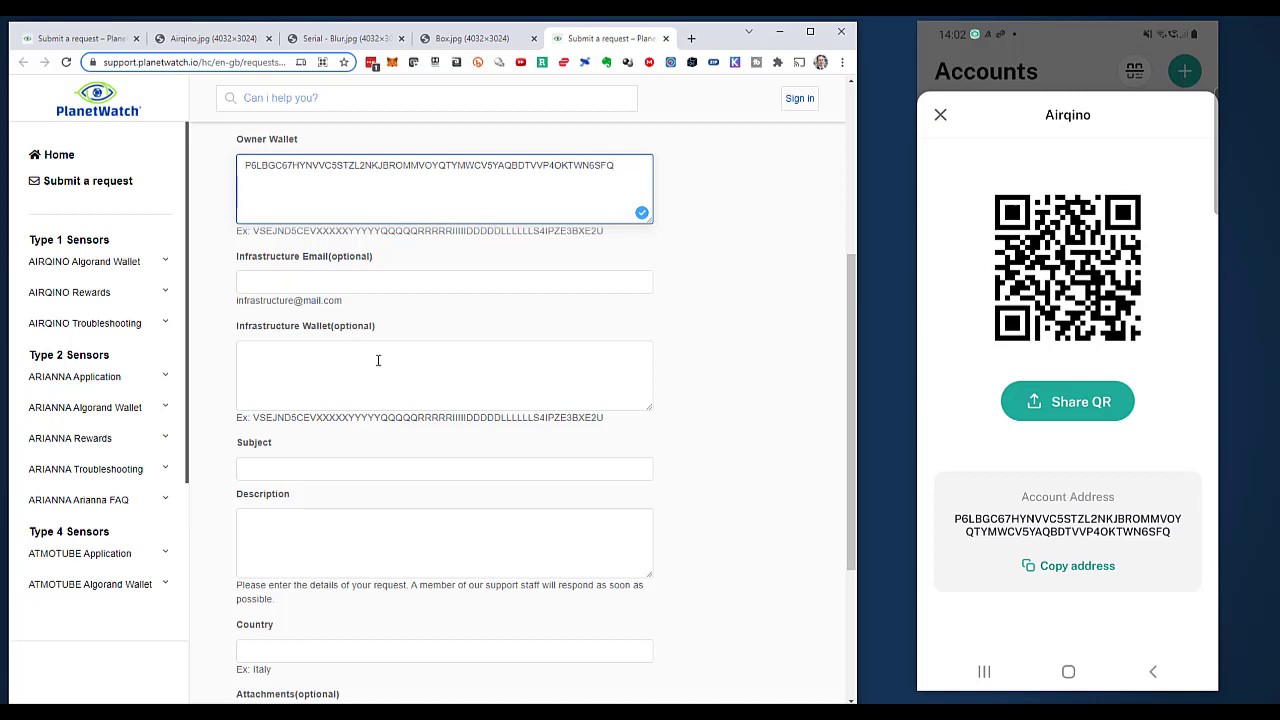
scroll(410, 376, down, 2)
scroll(410, 375, down, 2)
scroll(410, 375, down, 2)
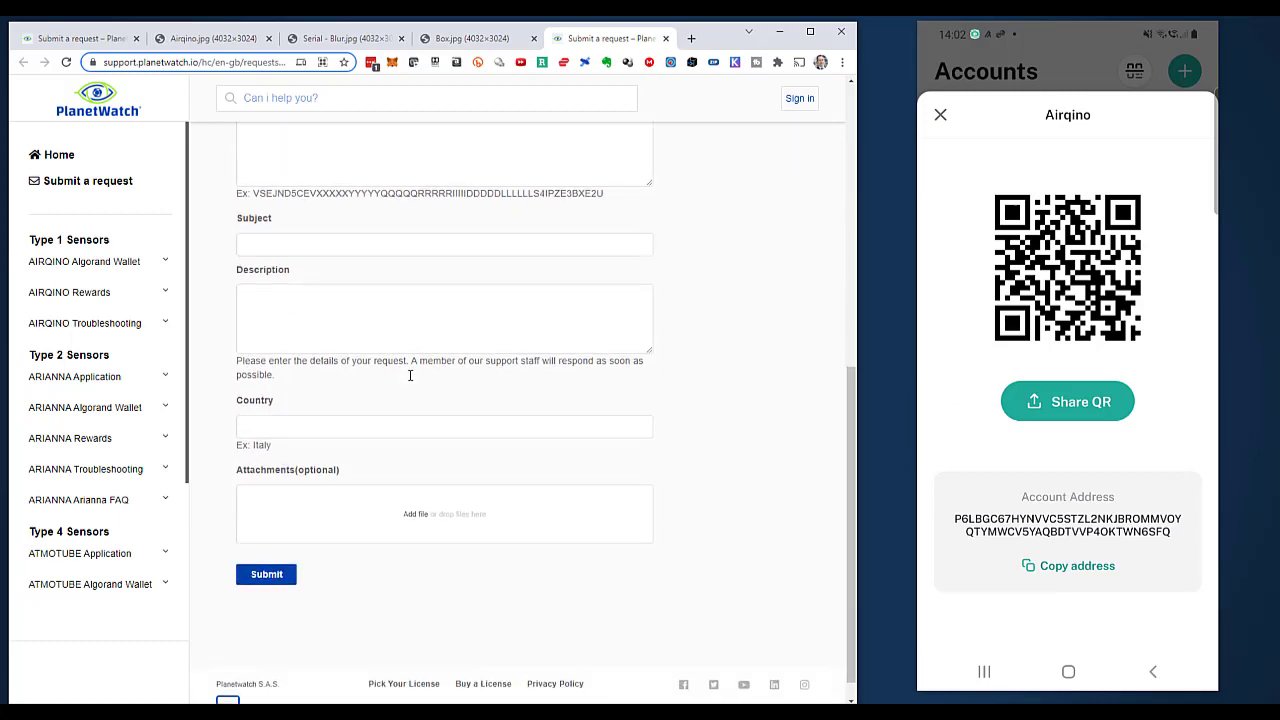
Step: Enter subject 'Airqino activation', description 'Thank you!', country Germany, and submit the ticket
click(426, 246)
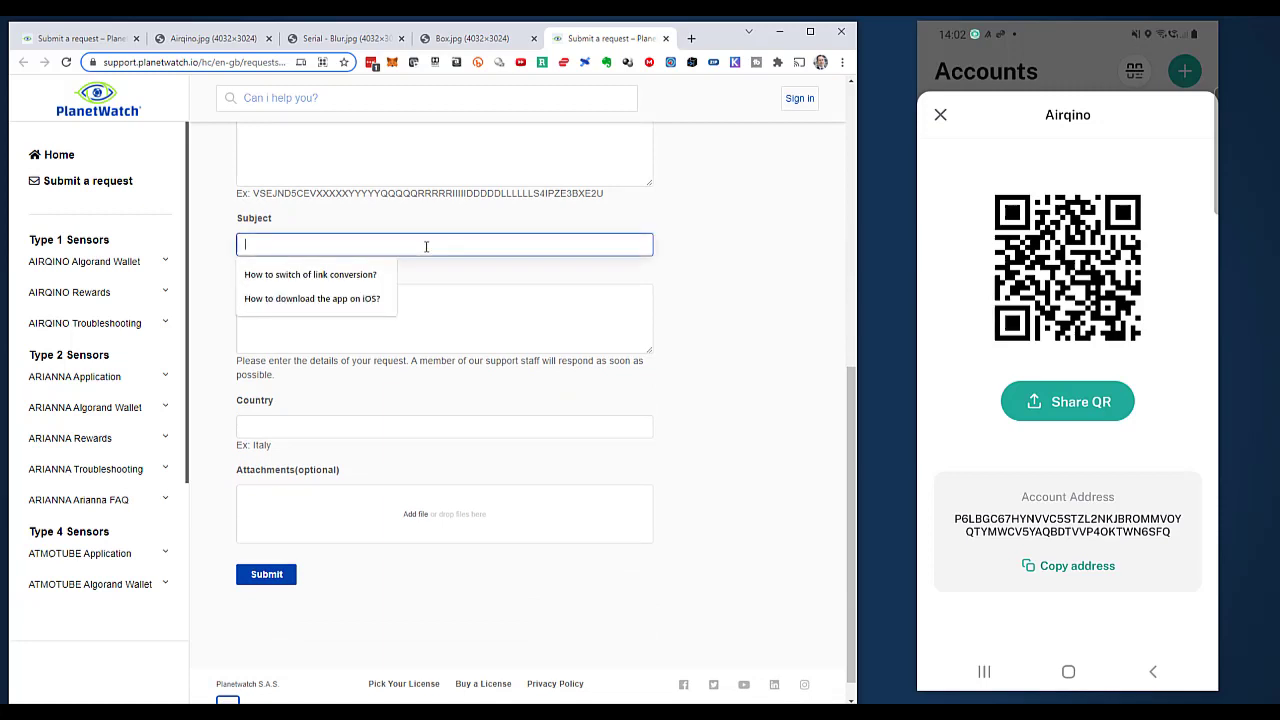
text(Ai)
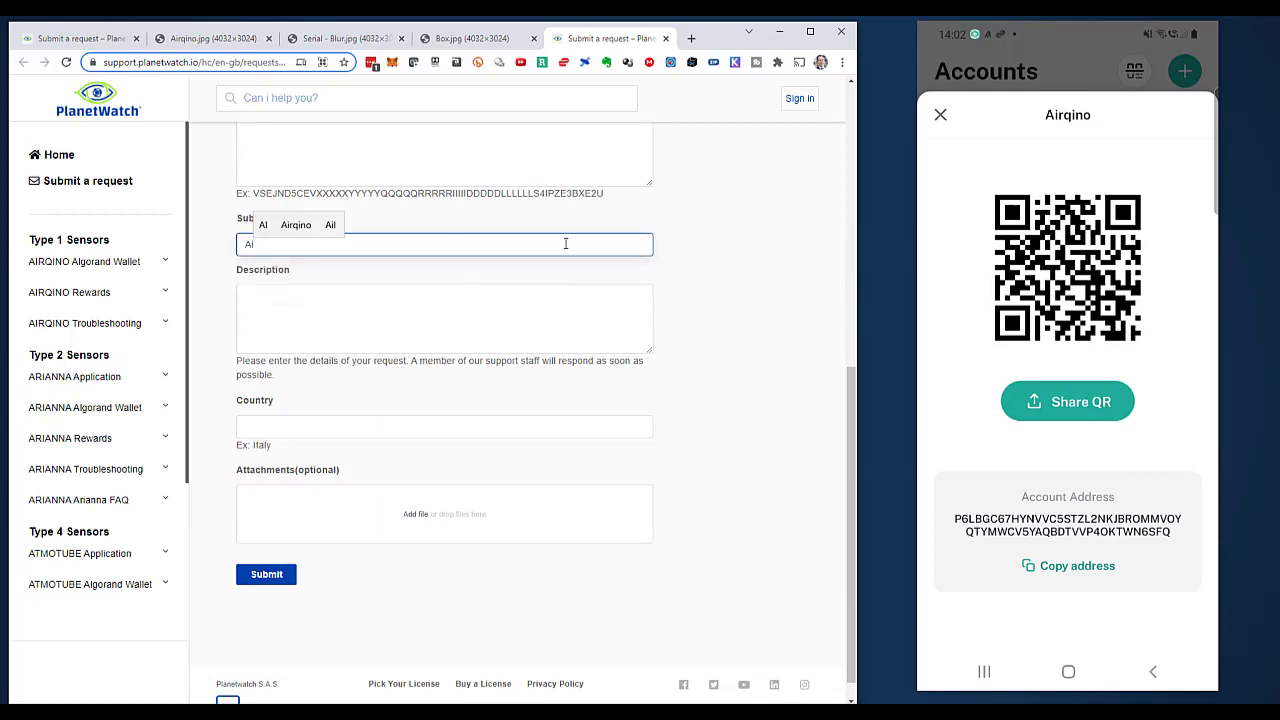
text(qino )
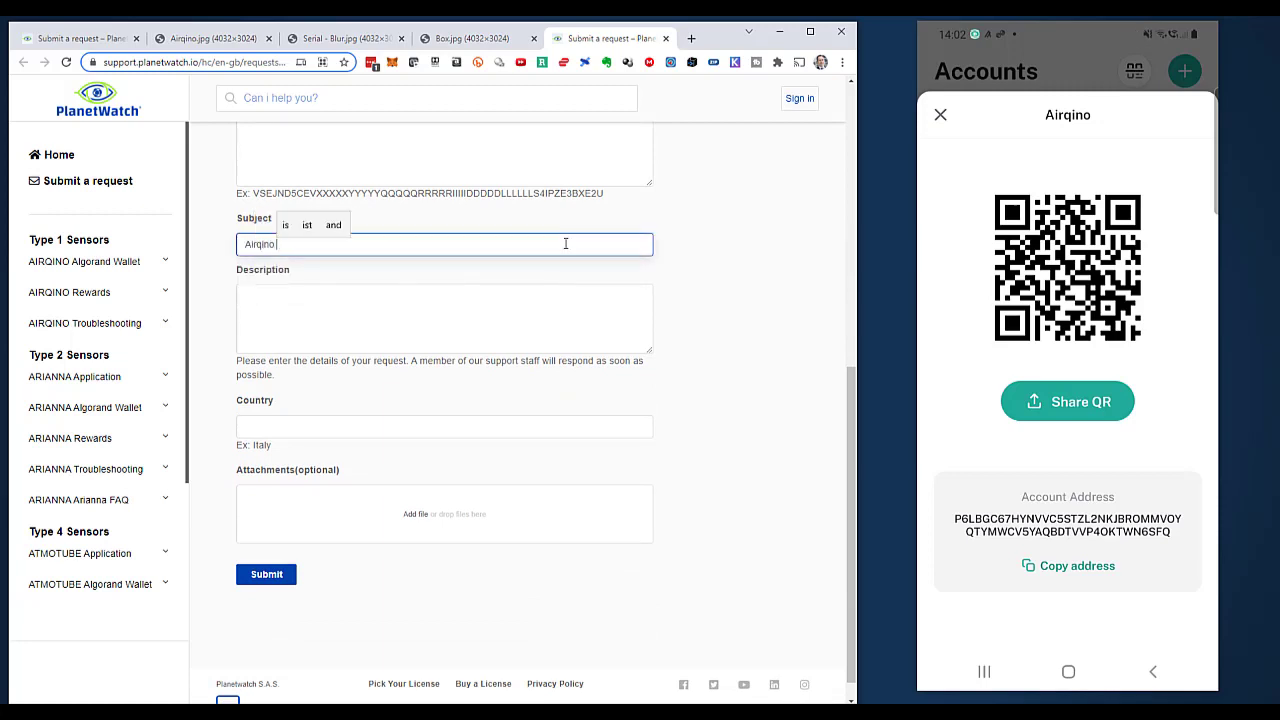
text(adtivation)
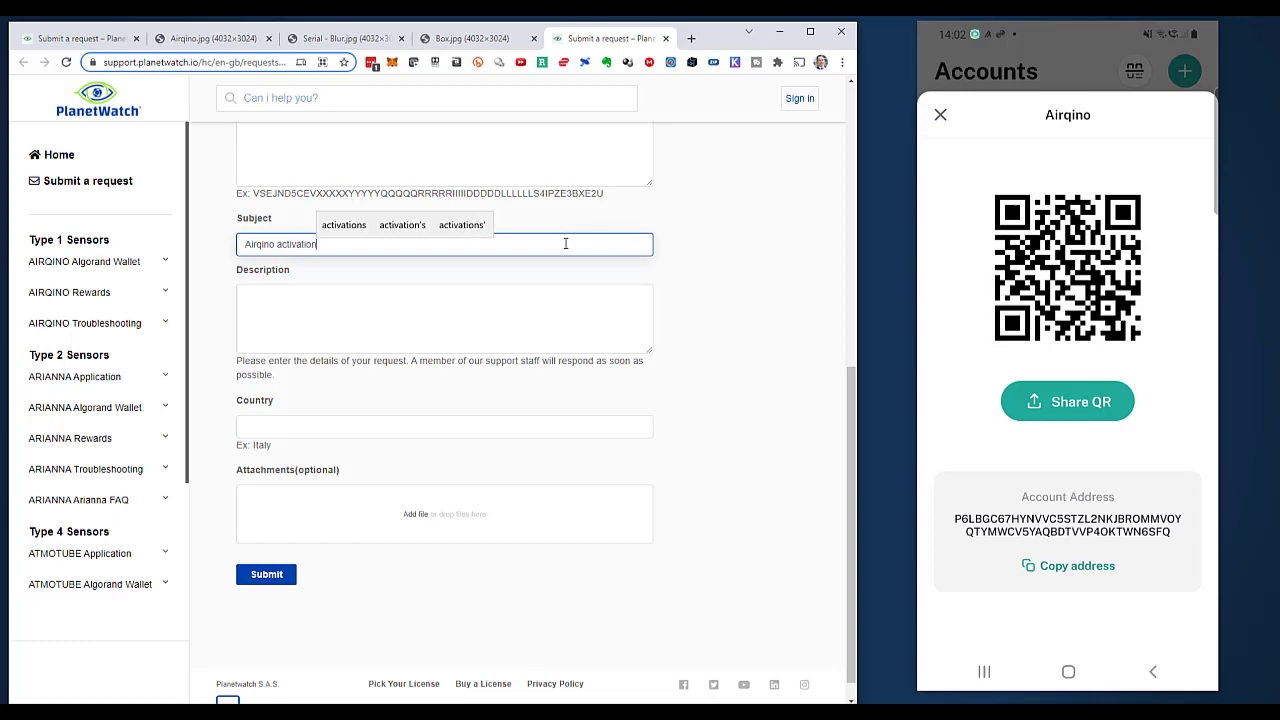
key(Tab)
text(T)
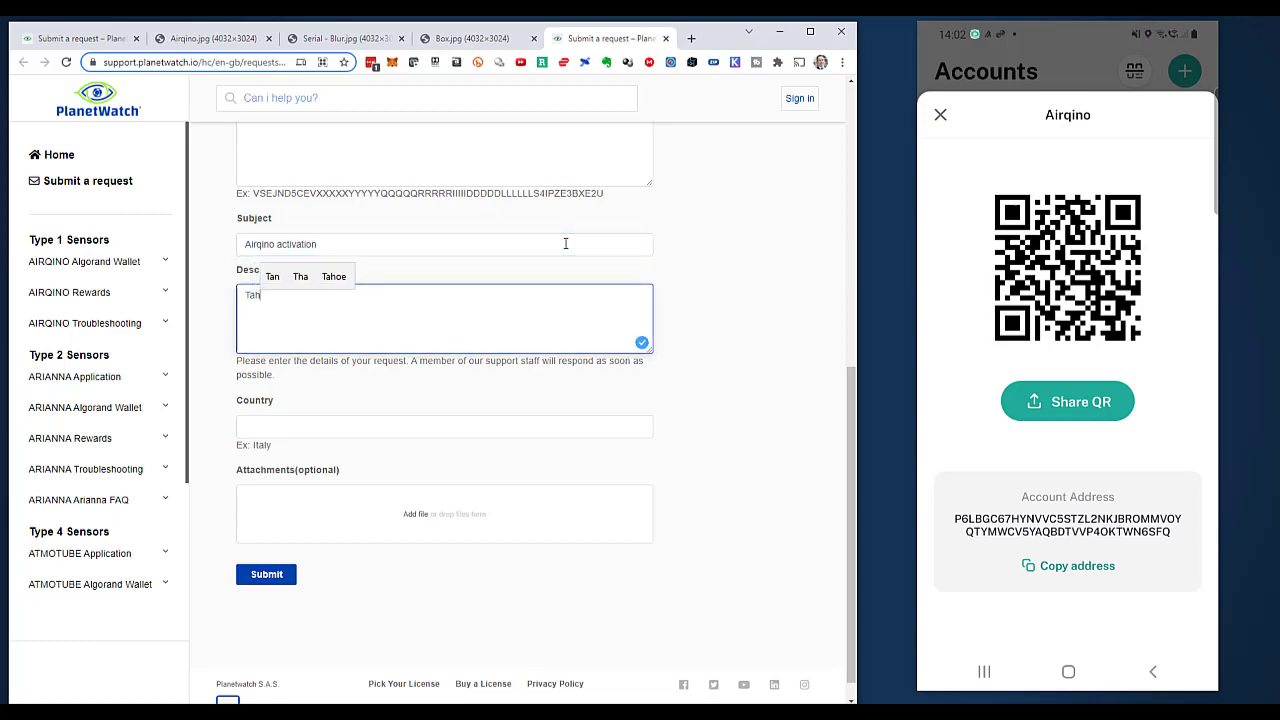
text(hank y)
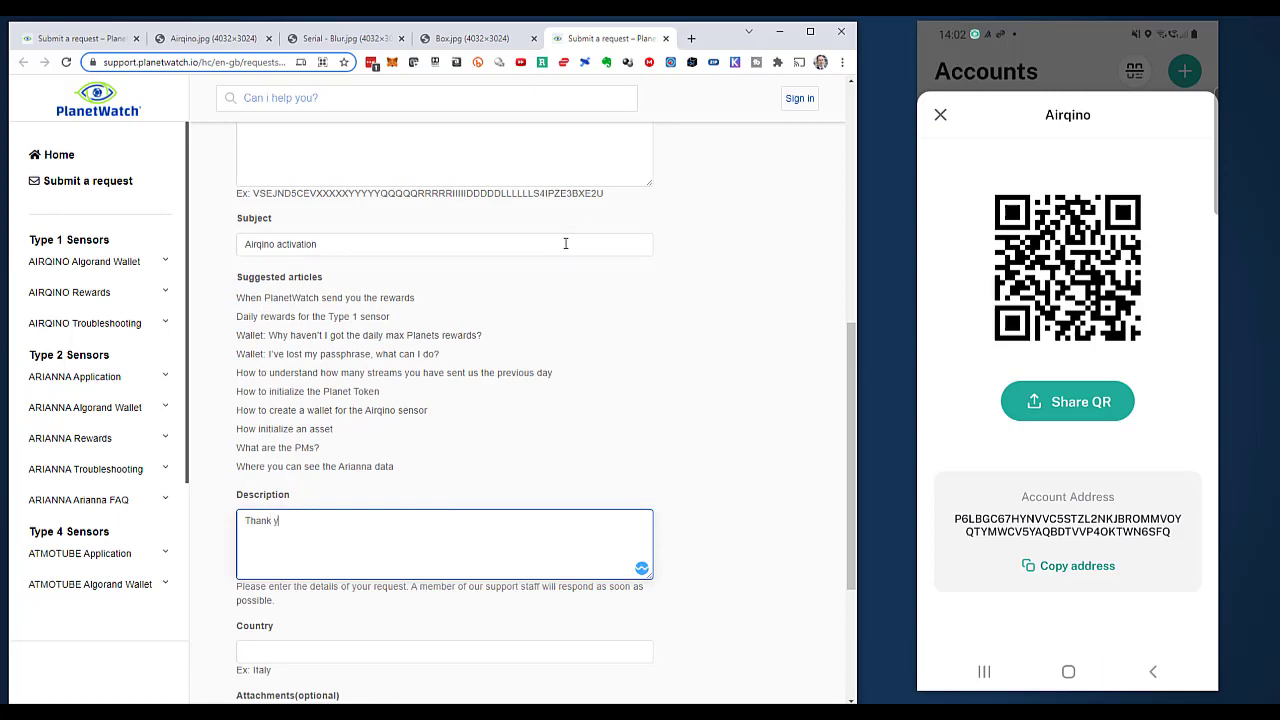
text(ou!)
scroll(250, 484, down, 2)
click(250, 484)
text(Germany)
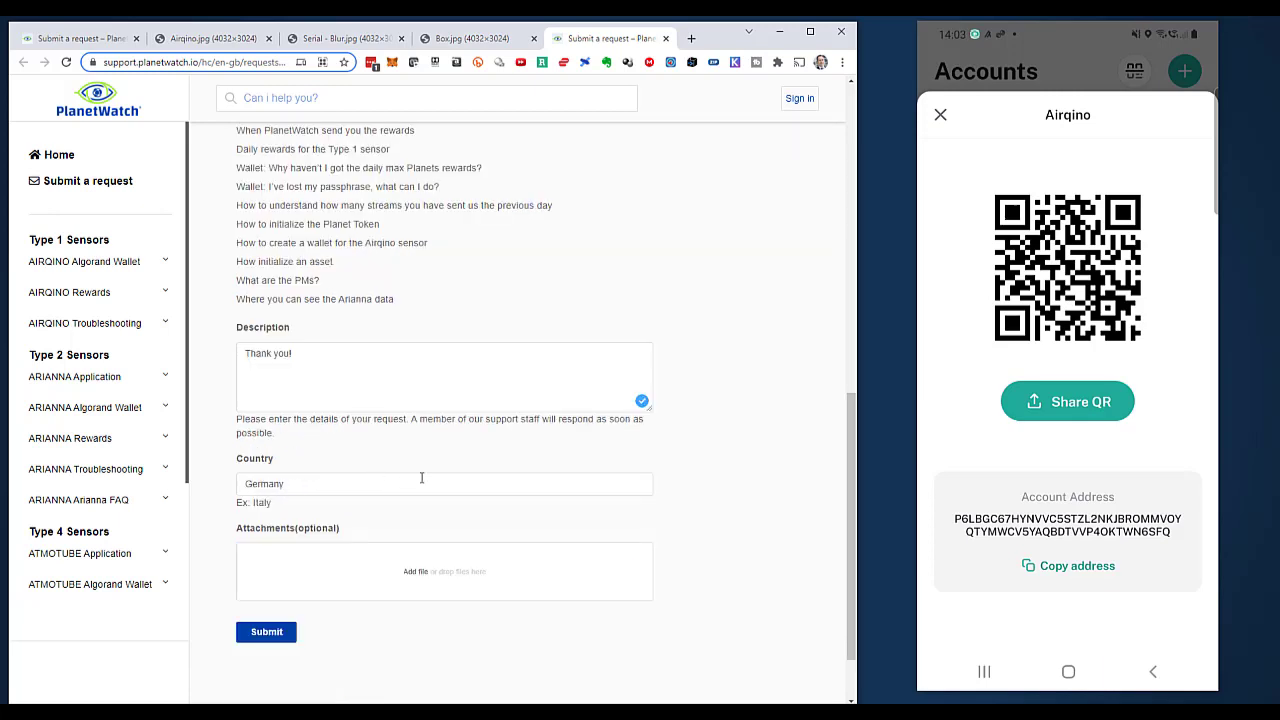
click(266, 632)
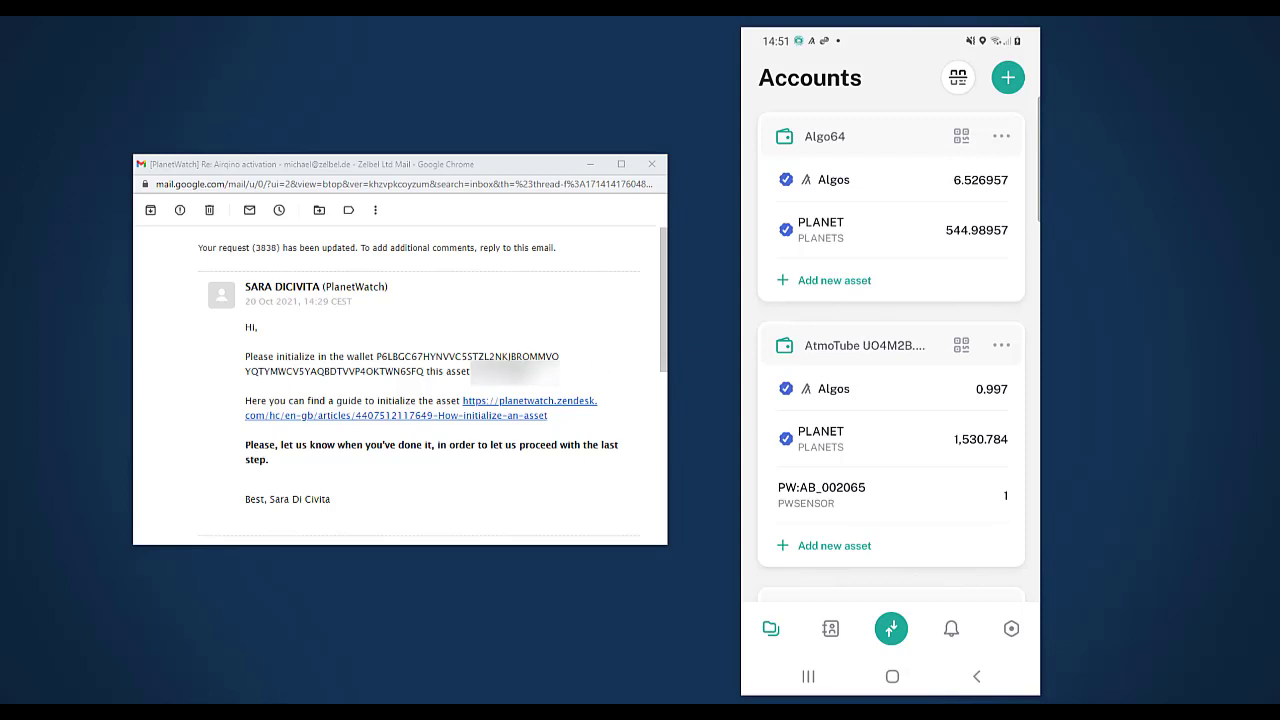
Step: Select the asset ID in the reply and reveal Airqino's 0.999 Algos and 0.00 PLANET
double_click(500, 371)
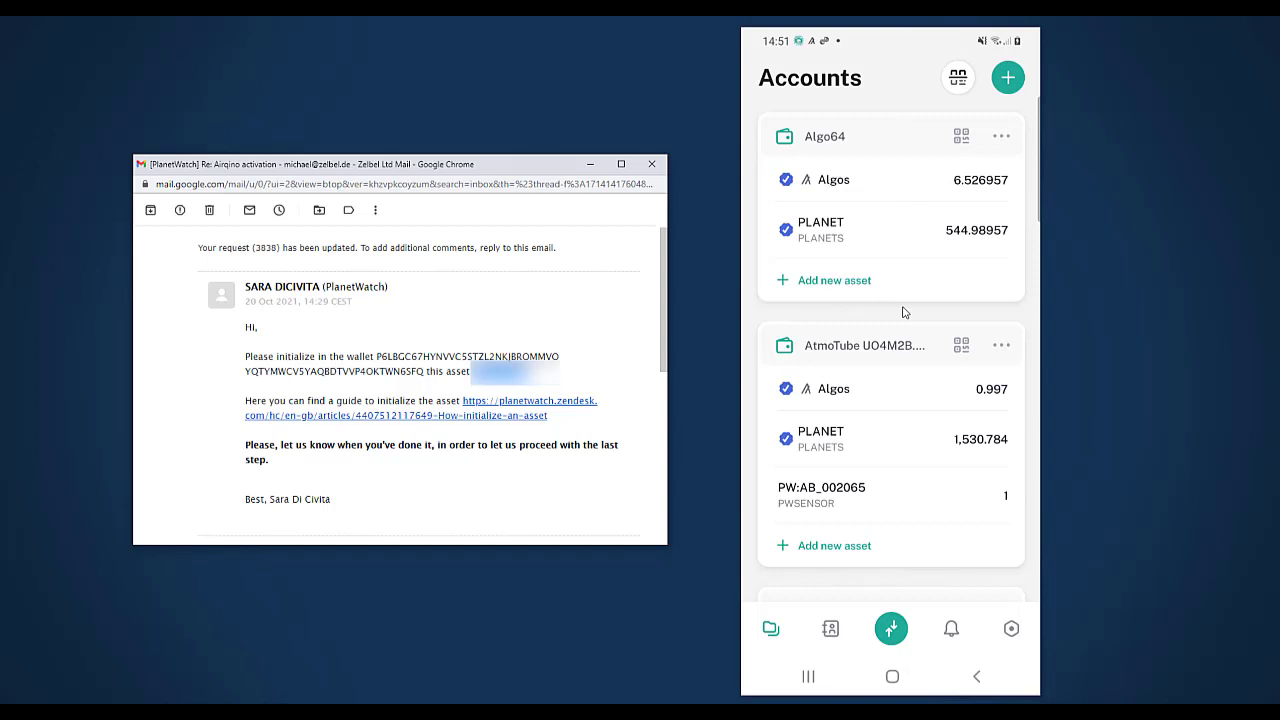
scroll(903, 313, down, 1)
scroll(903, 313, down, 2)
scroll(903, 313, down, 1)
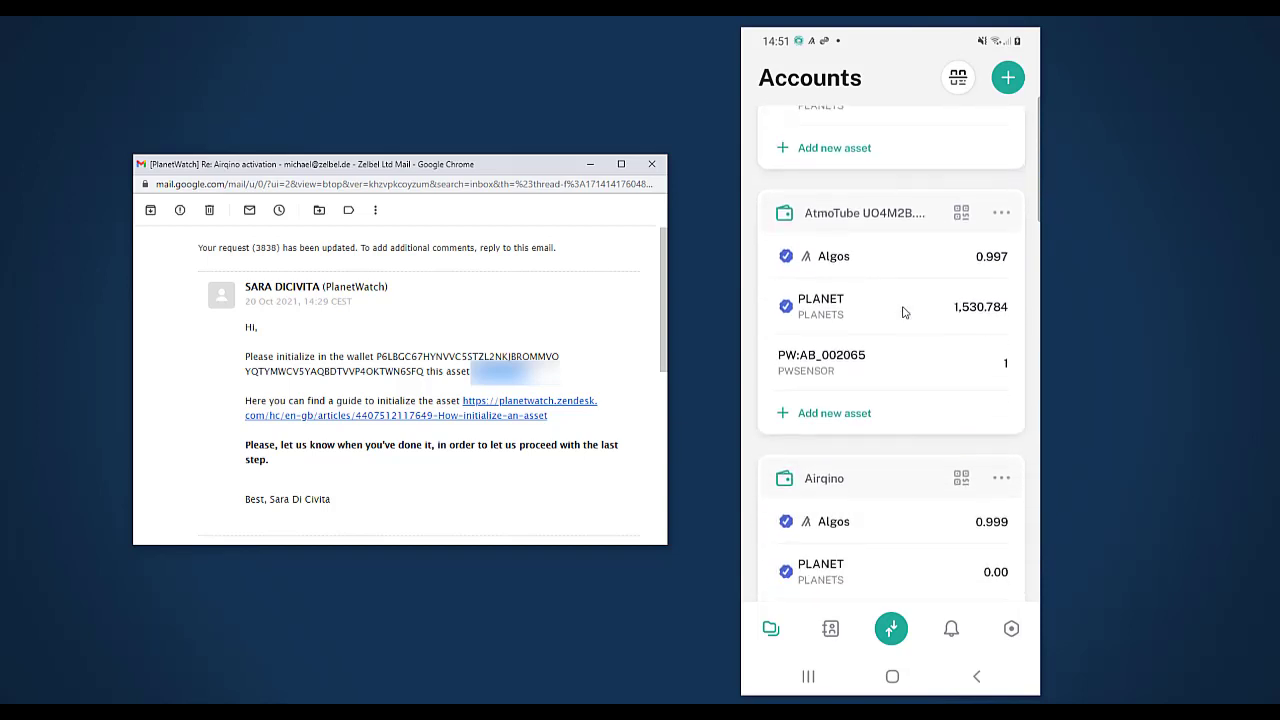
scroll(903, 313, down, 3)
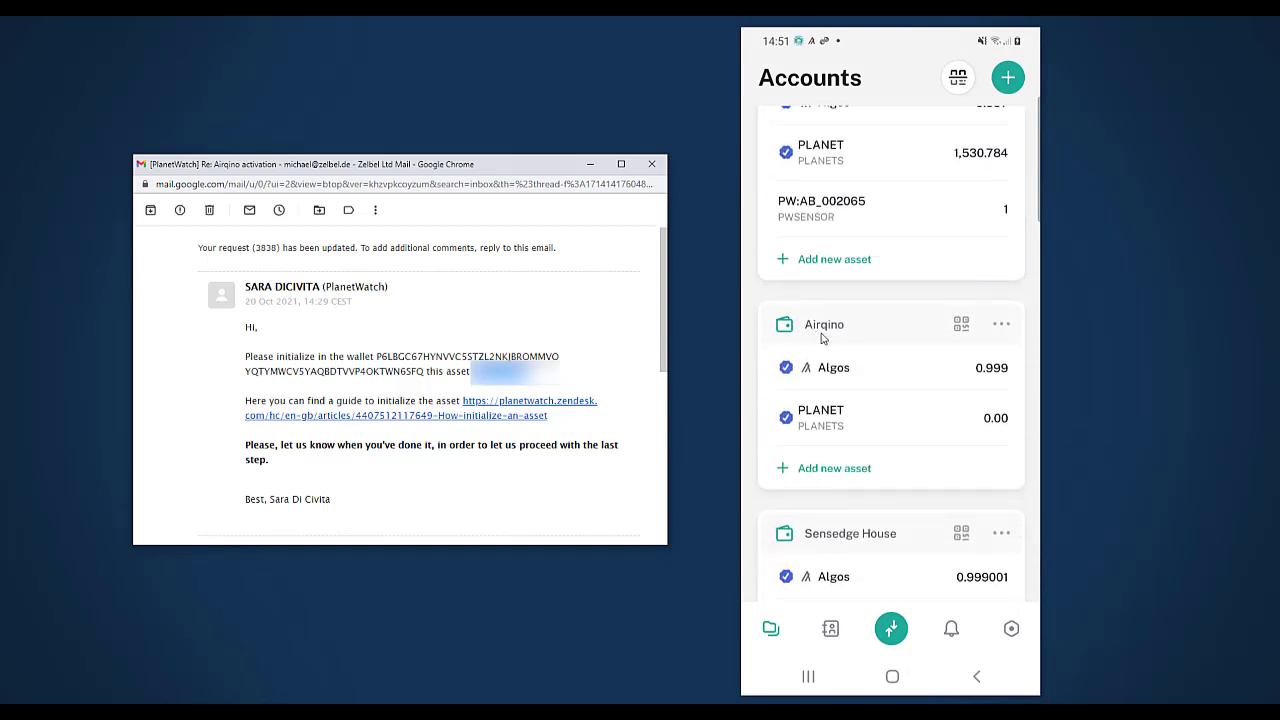
Step: Add the PW:AQ_000634 pwSensor asset to the Airqino account by its pasted asset ID and approve it
click(845, 469)
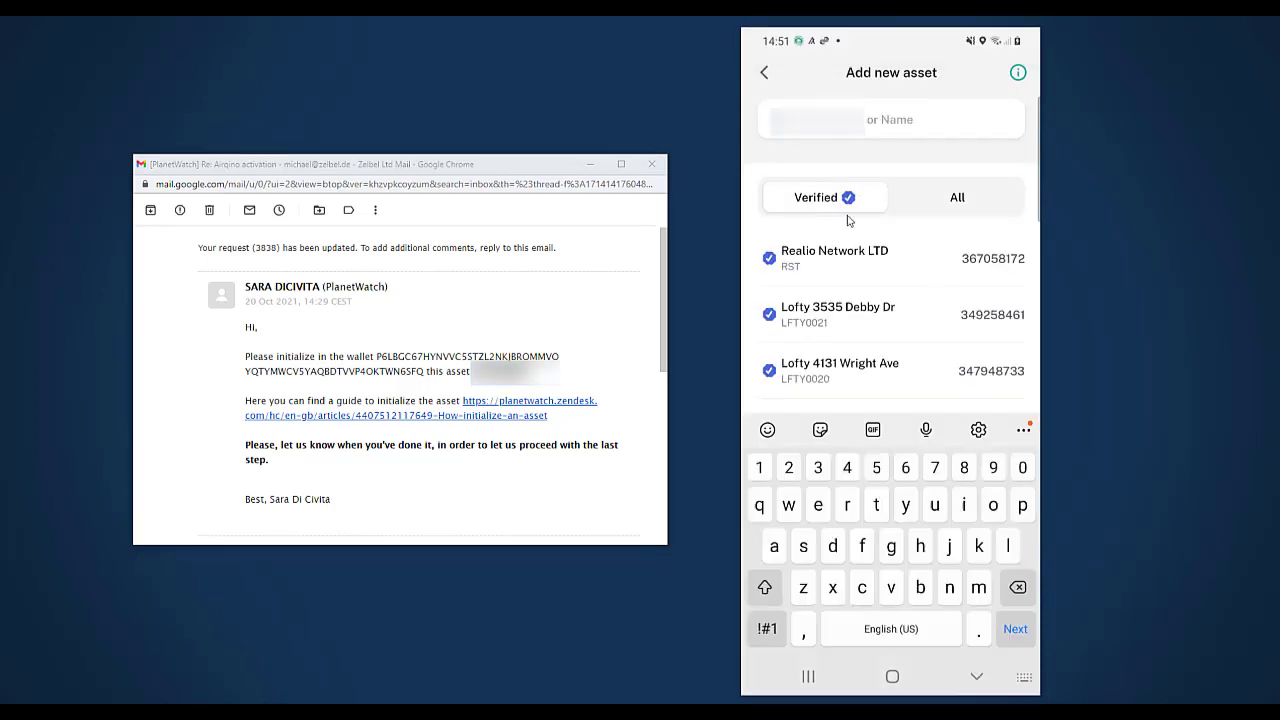
click(961, 200)
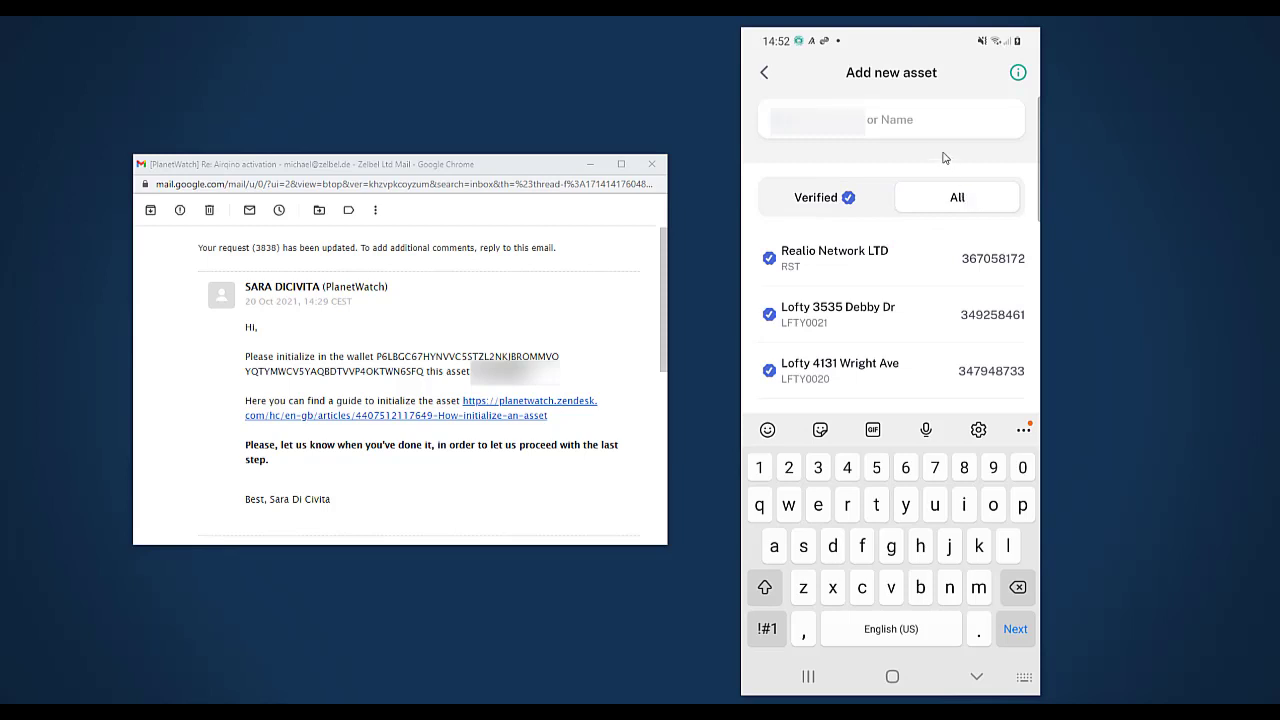
click(924, 127)
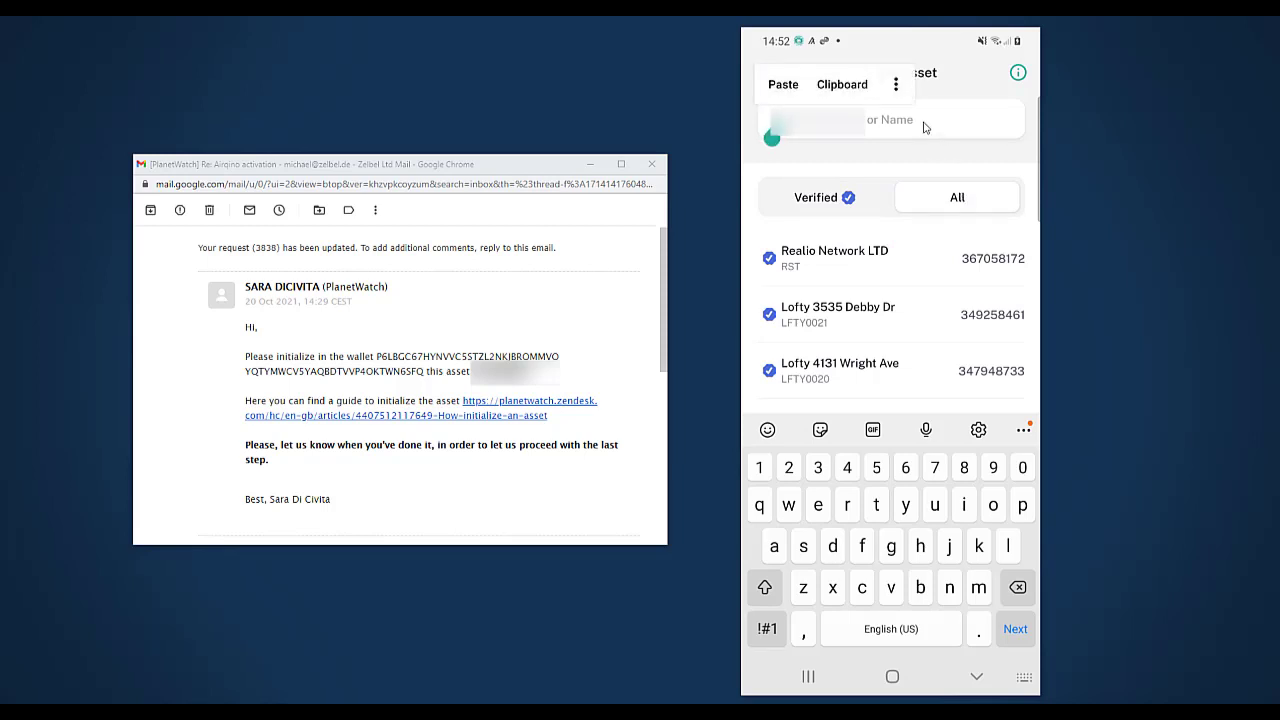
key(ctrl+v)
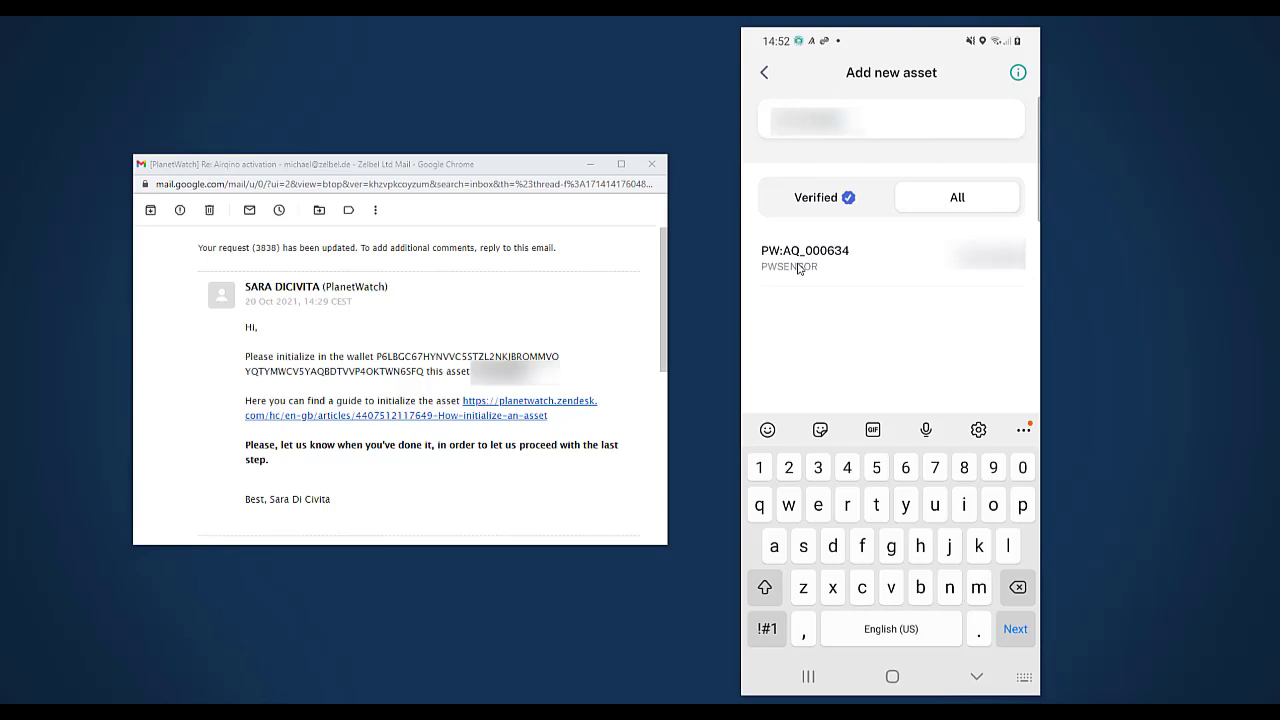
click(799, 268)
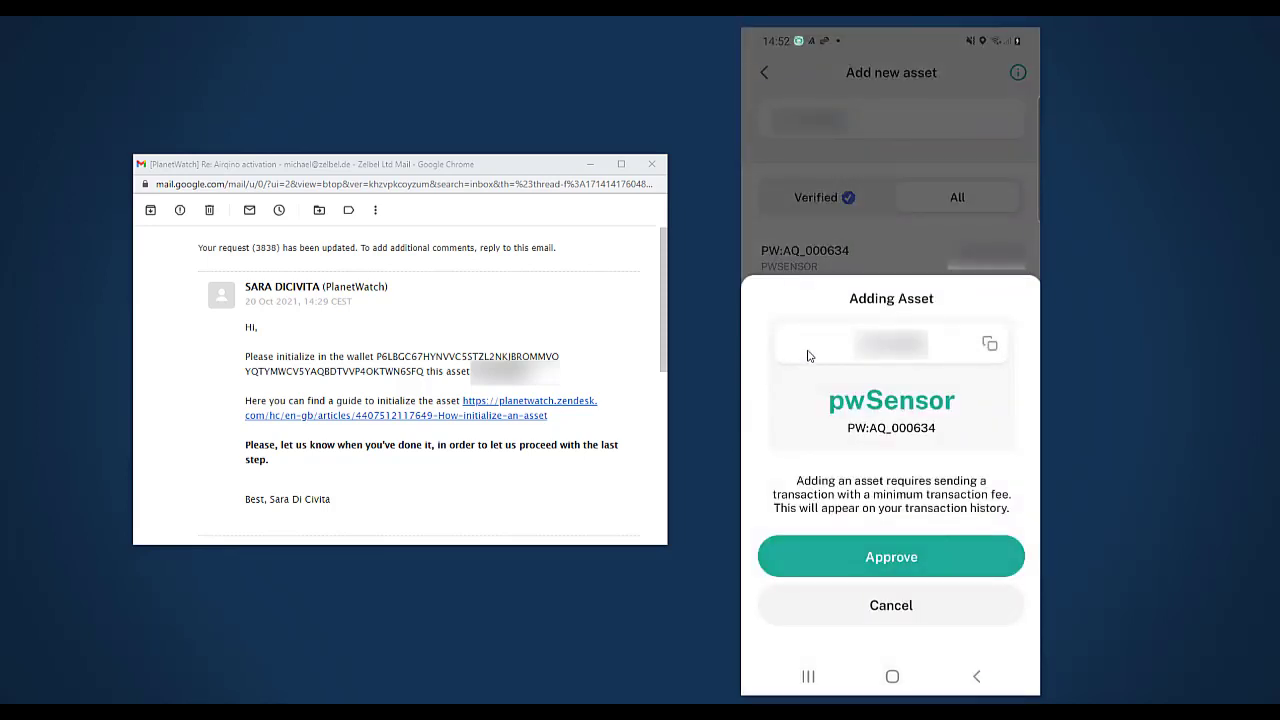
click(910, 557)
drag(908, 551, 910, 491)
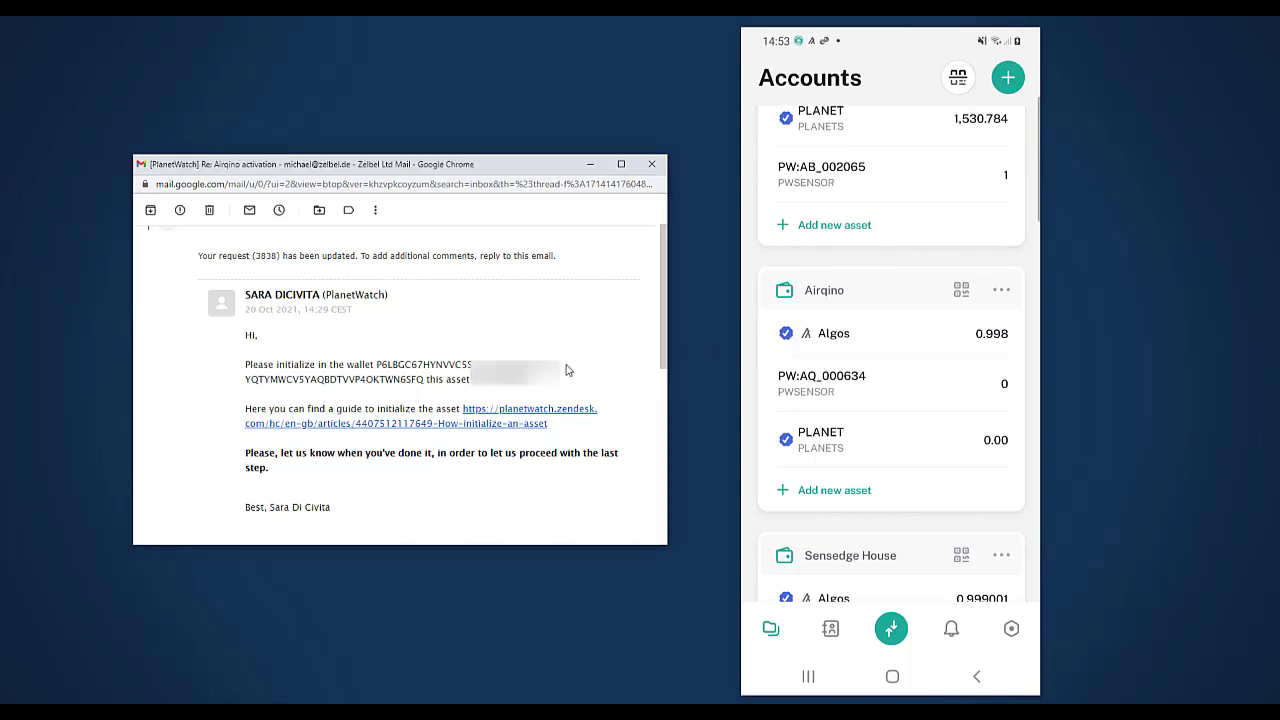
Step: Reply to the PlanetWatch support email with 'done'
key(r)
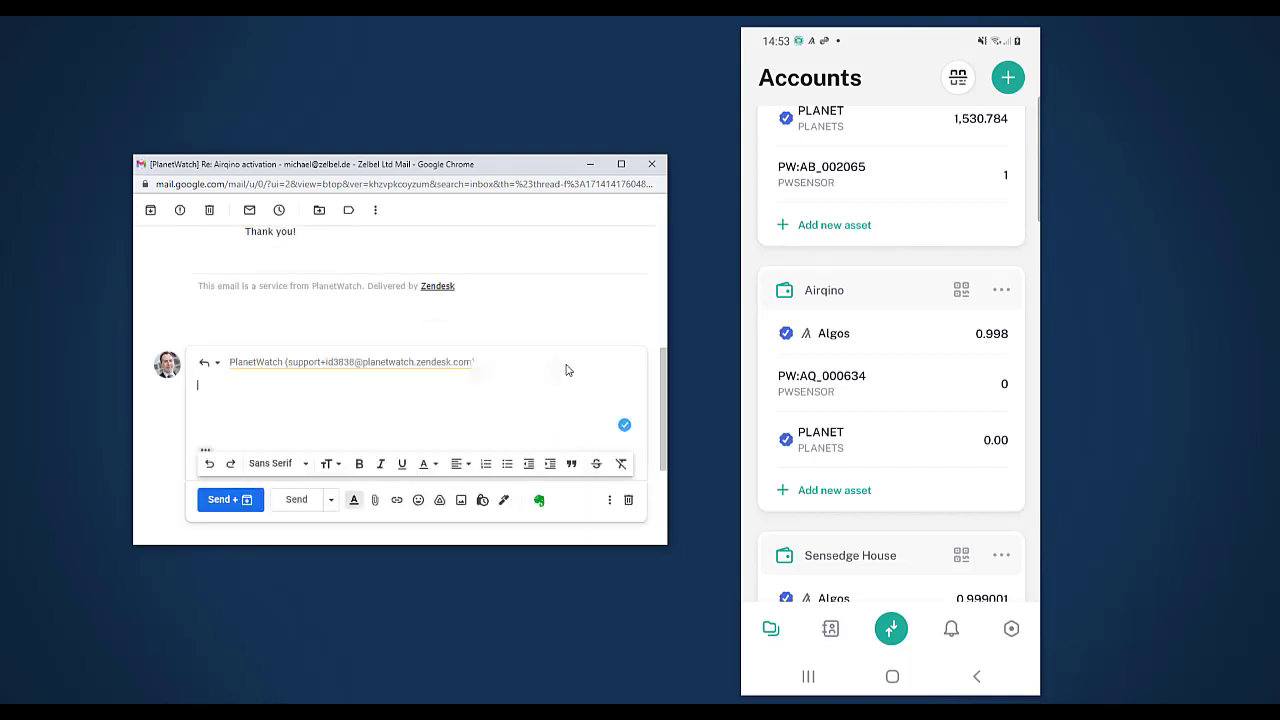
text(done)
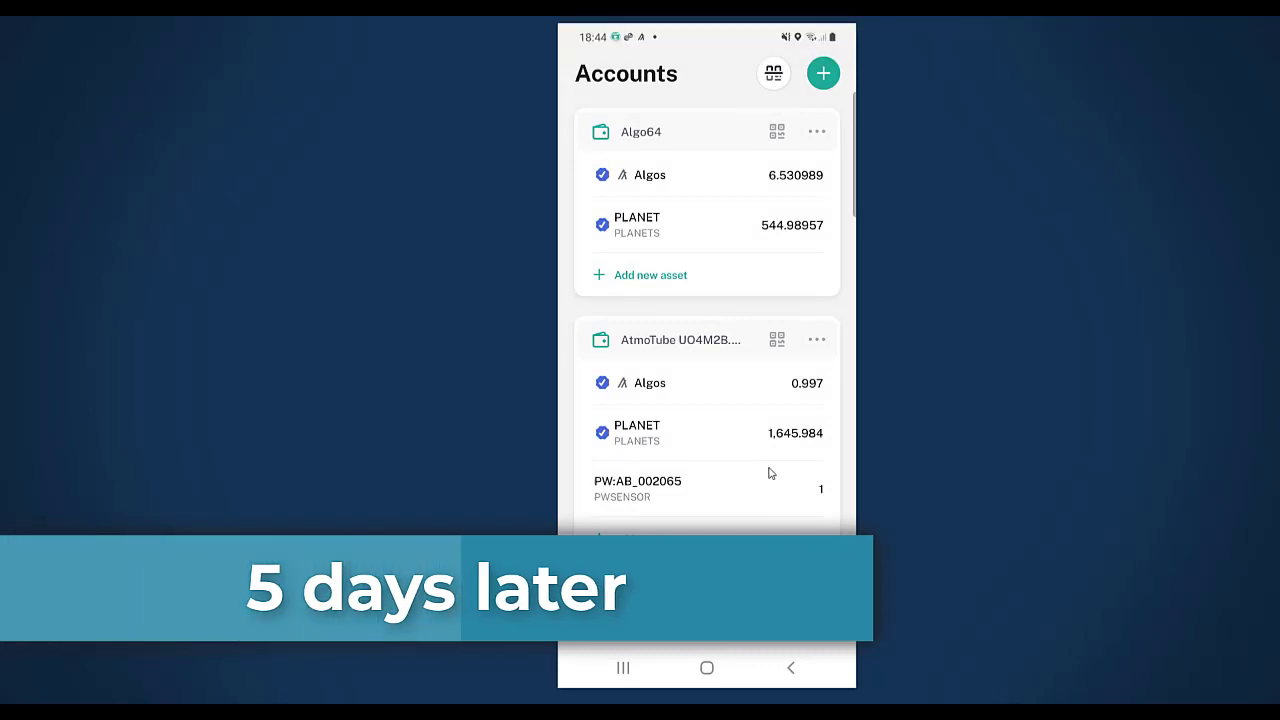
Step: Scroll to the Airqino card showing PW:AQ_000634 at 1 and 292.3424 PLANET
scroll(755, 478, down, 1)
scroll(755, 478, down, 1)
scroll(755, 478, down, 2)
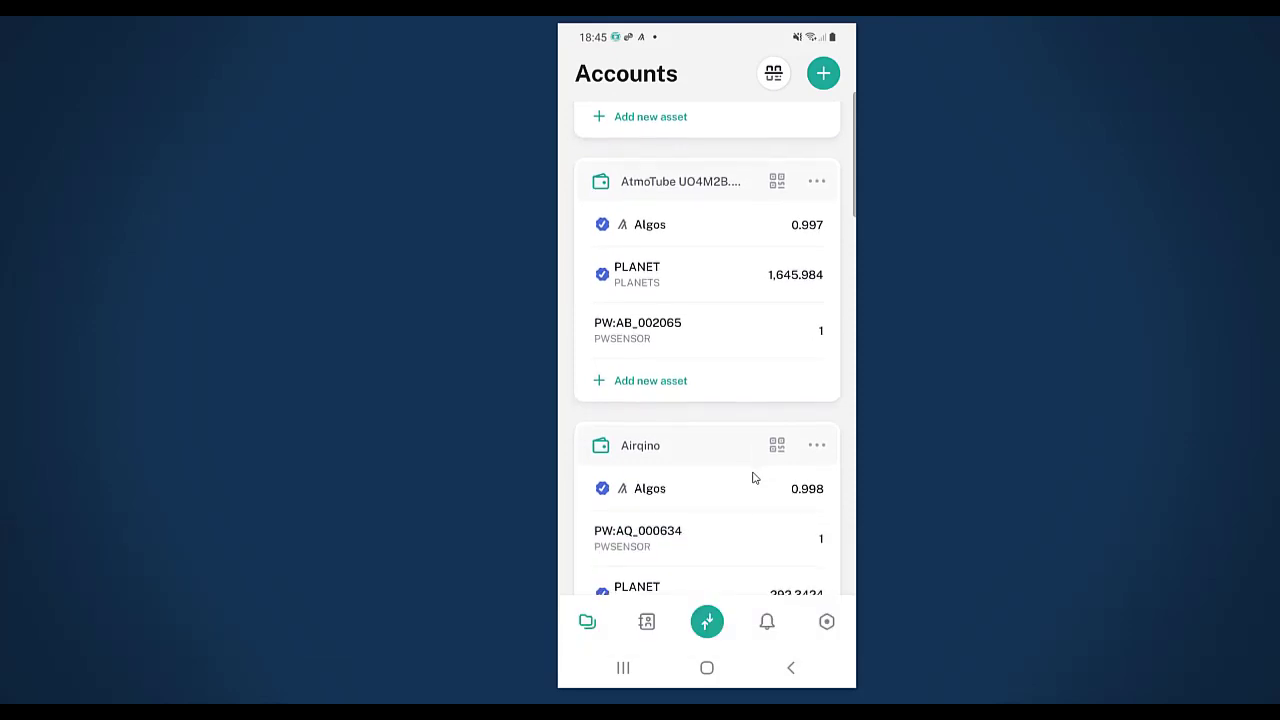
scroll(755, 478, down, 1)
scroll(755, 478, down, 2)
scroll(755, 478, down, 1)
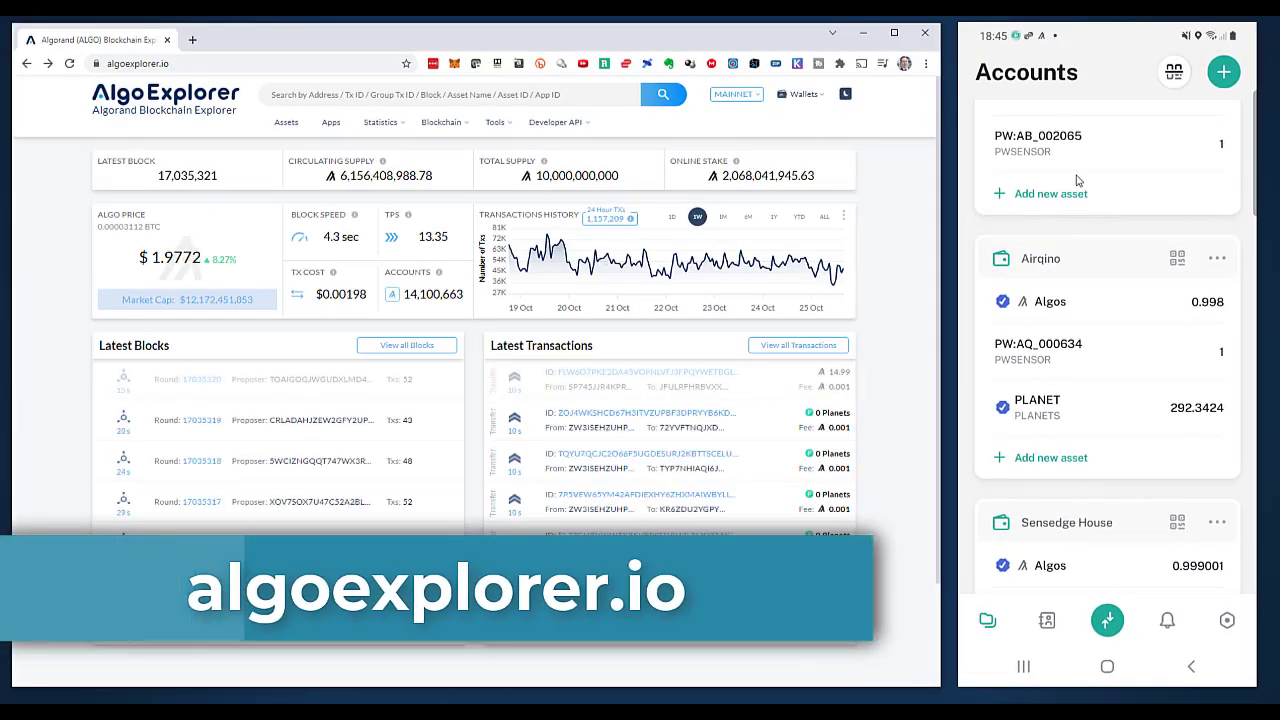
Step: Copy the Airqino address and look it up in AlgoExplorer to open its account overview
click(1178, 259)
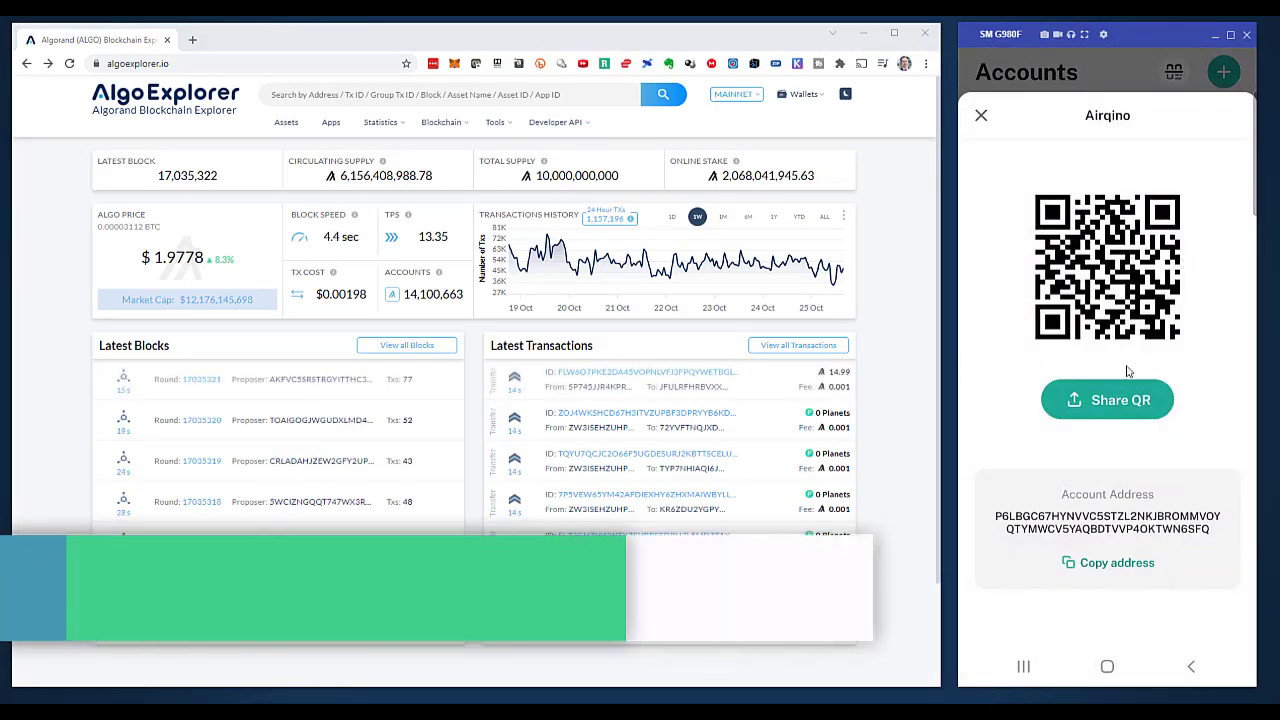
click(1108, 560)
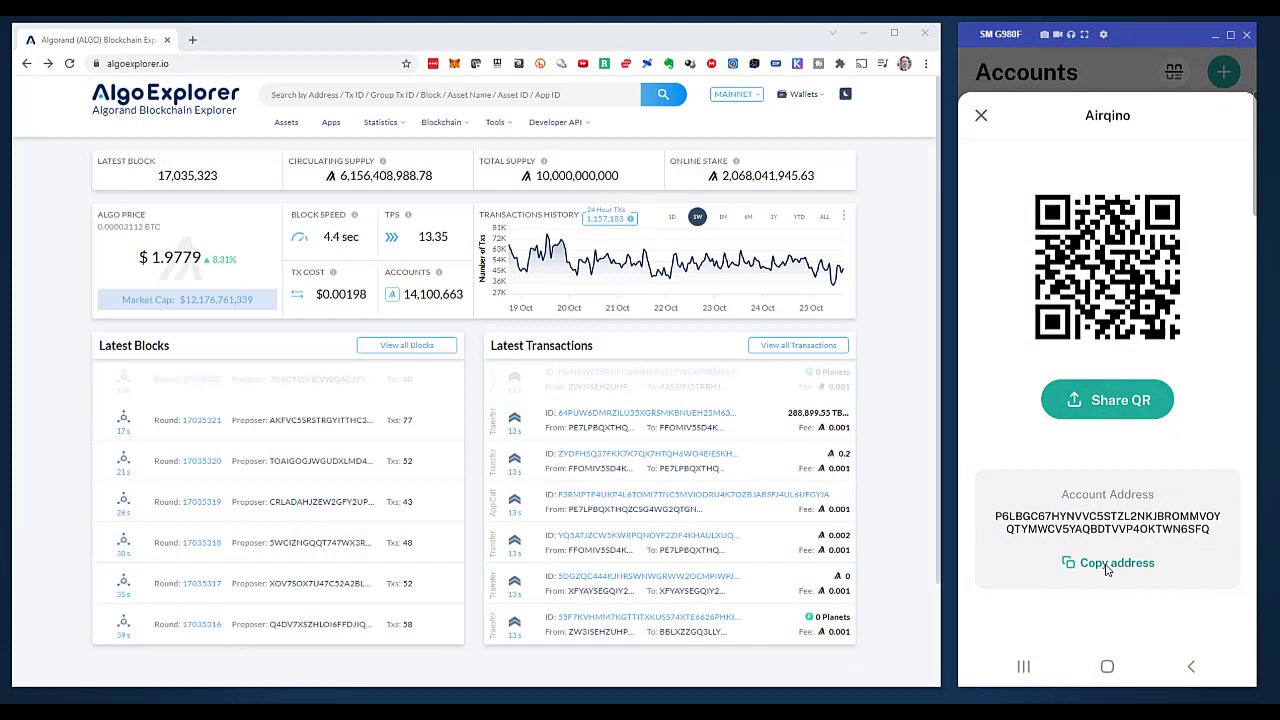
click(481, 95)
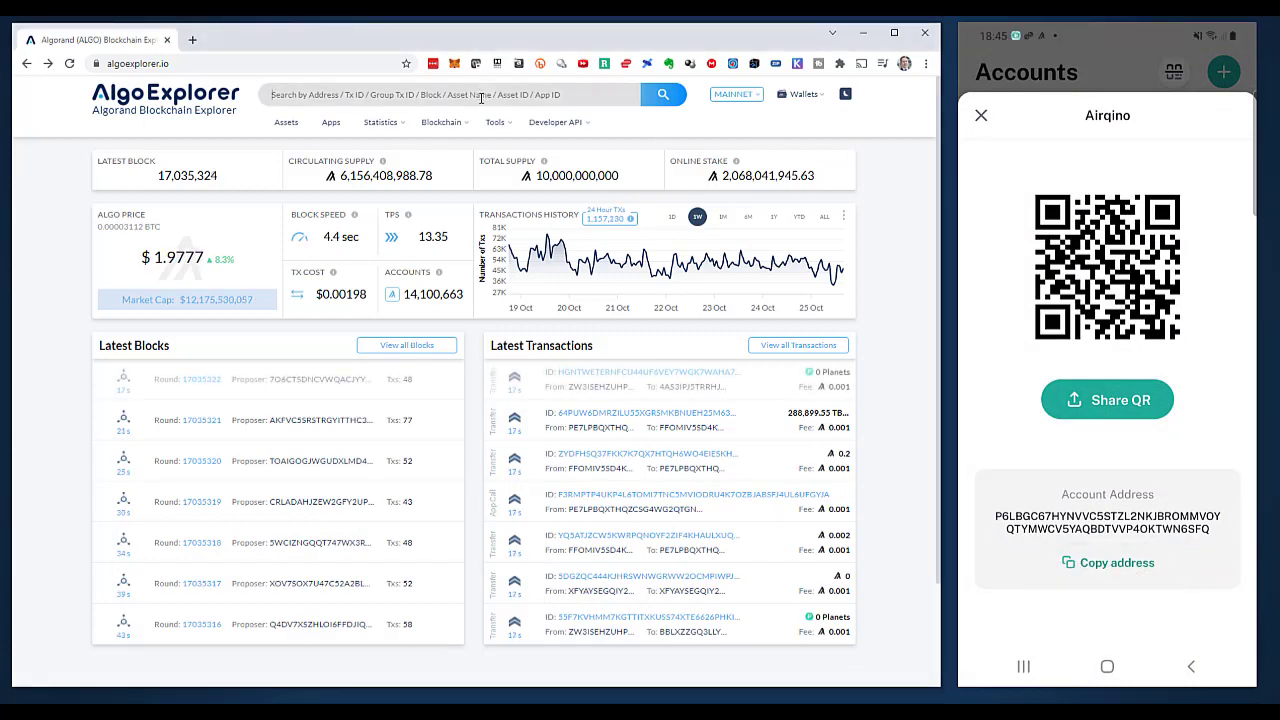
key(ctrl+v)
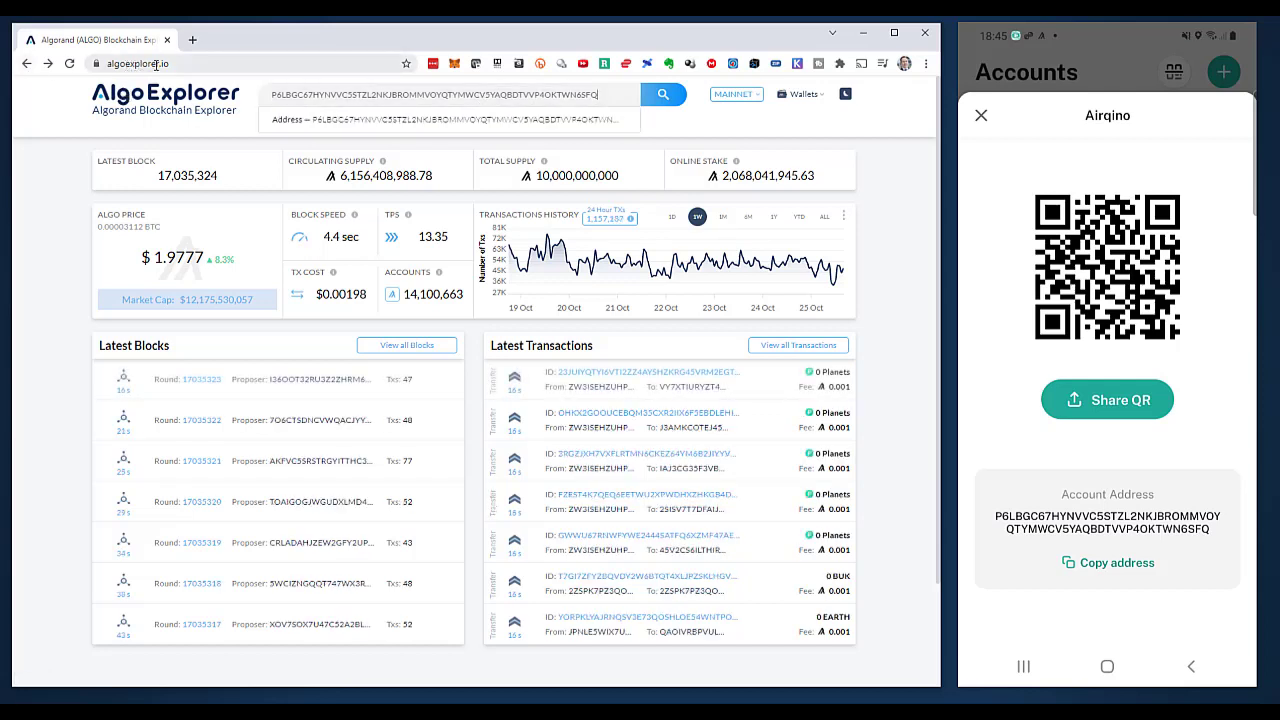
click(662, 93)
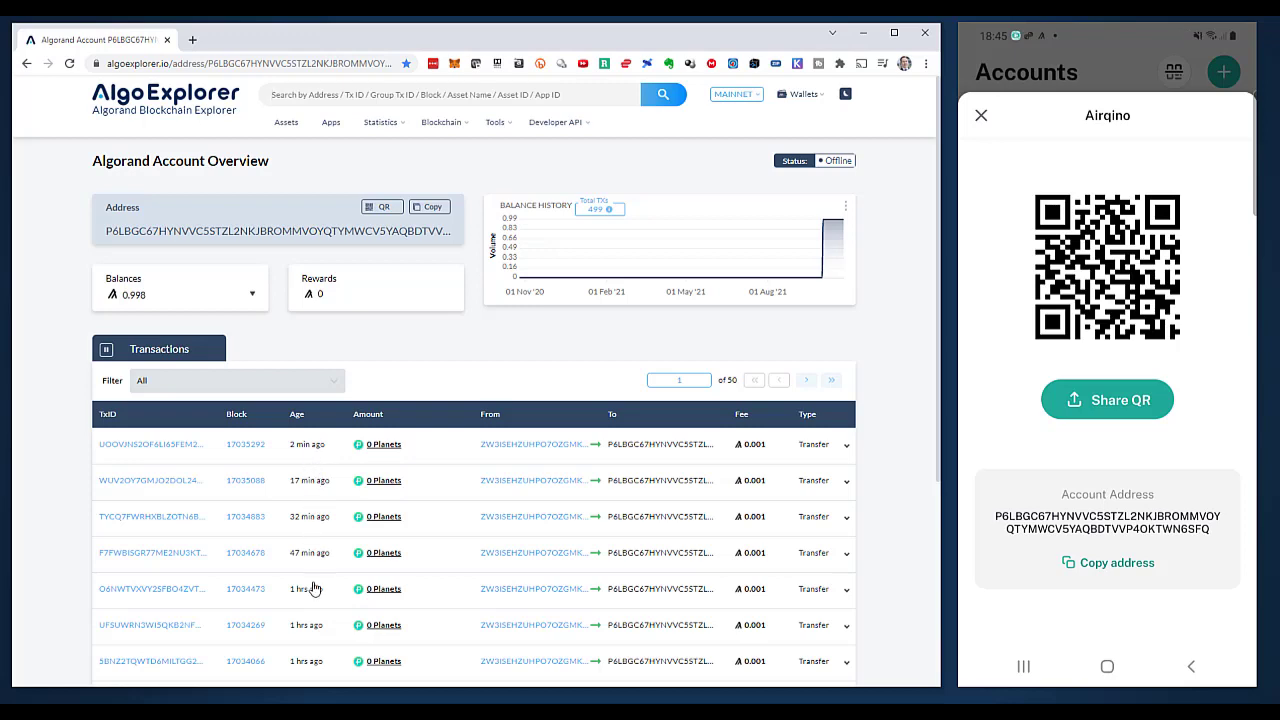
Step: Jump to the last transactions page to review the pwSensor transfers, freeze and 1 Algo deposit
scroll(314, 588, down, 3)
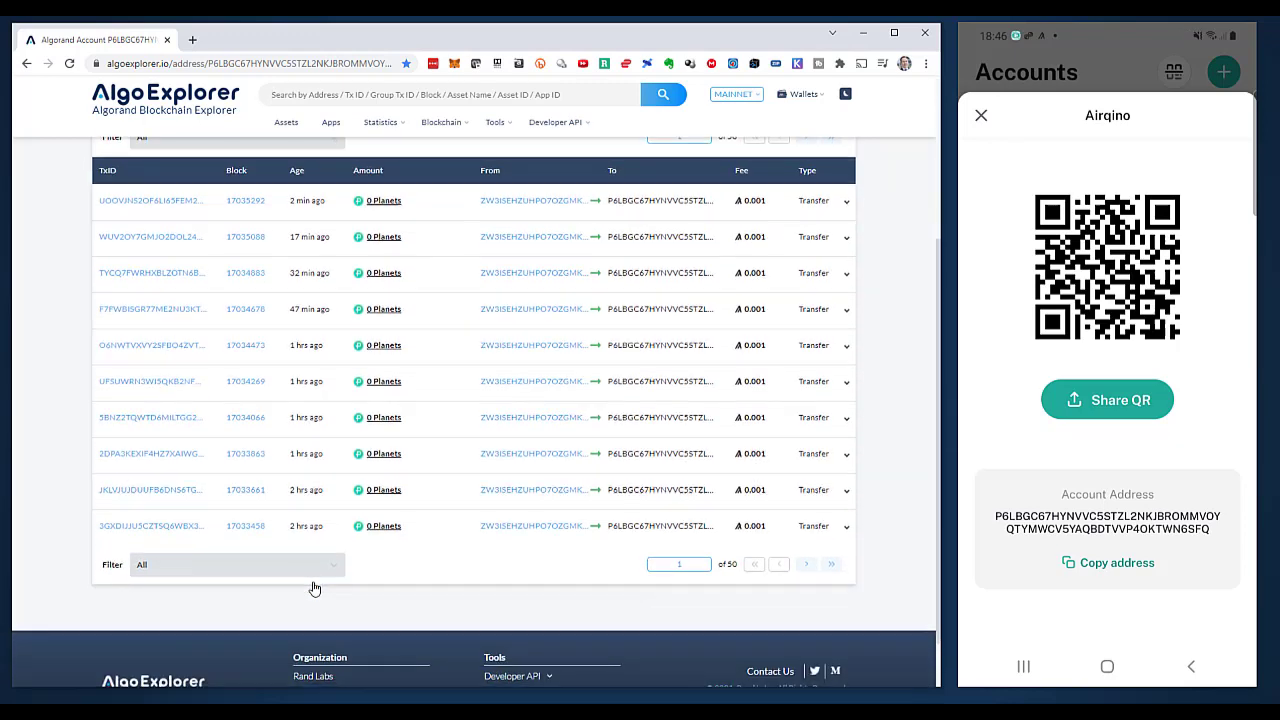
click(833, 566)
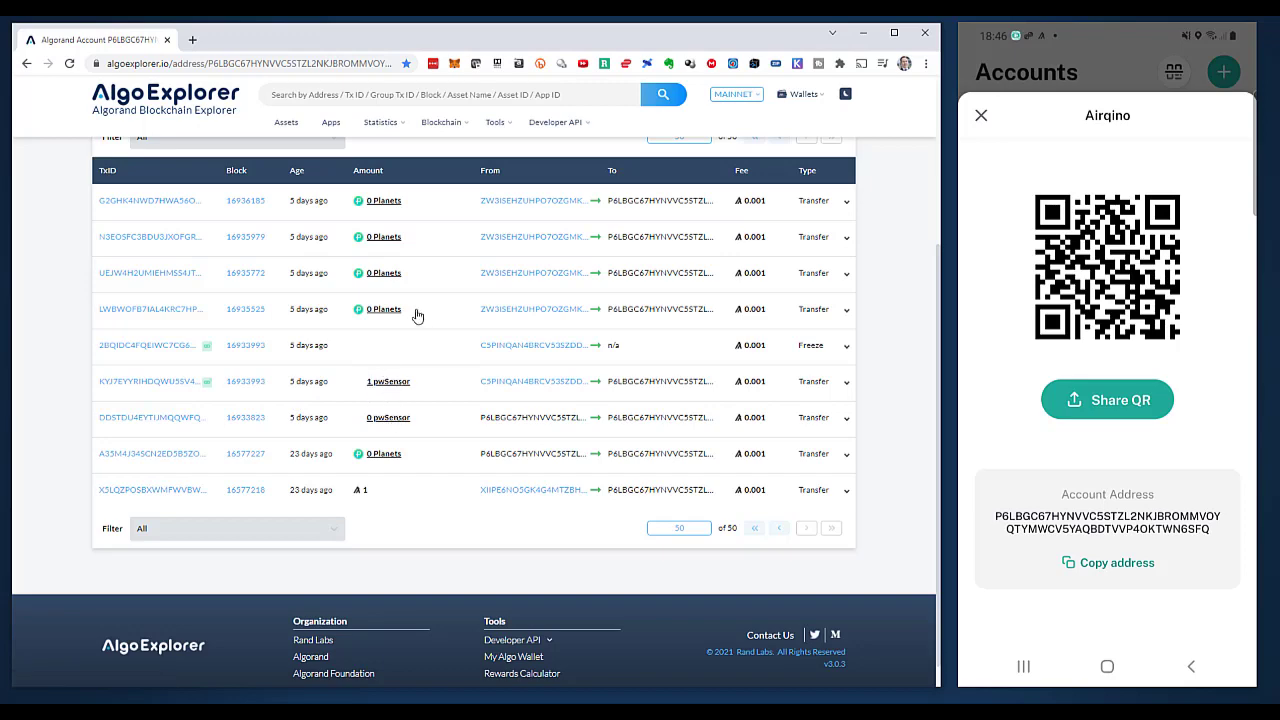
scroll(414, 312, up, 1)
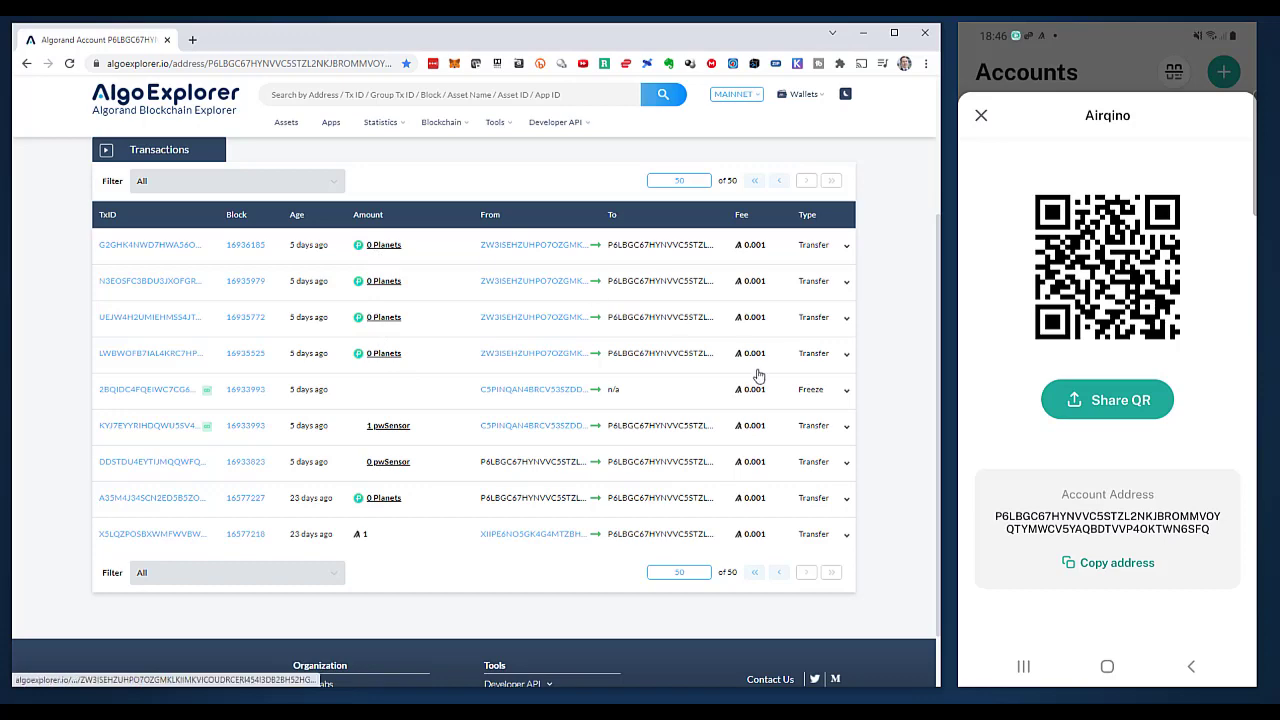
scroll(707, 317, up, 3)
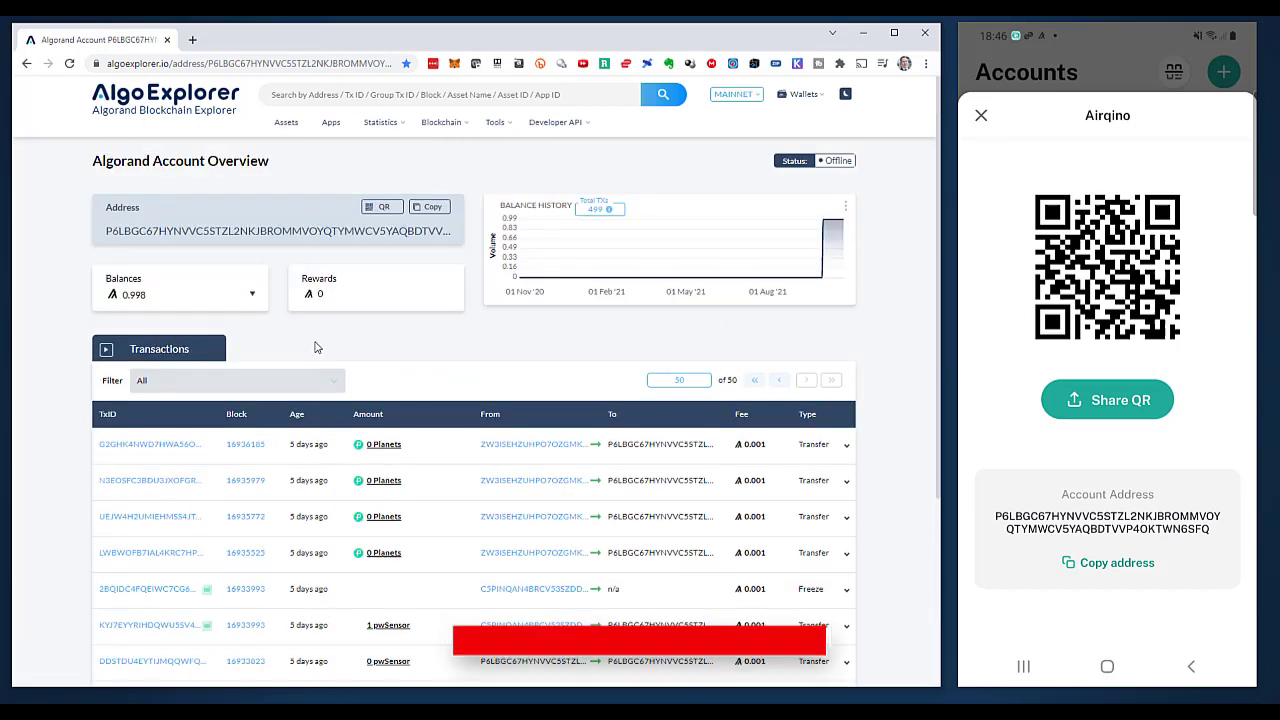
Step: Check the asset Balances, then show transactions page 2 with the 66.6424 Planets reward
click(251, 298)
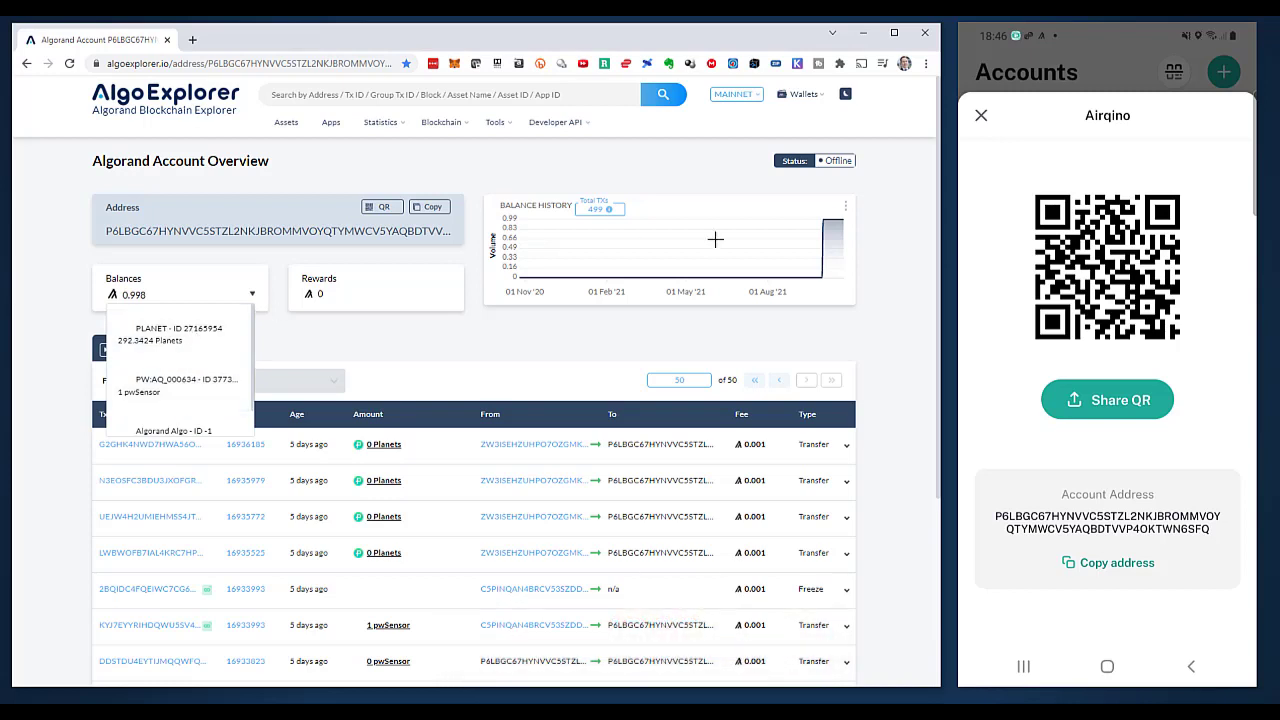
click(890, 357)
scroll(890, 357, down, 3)
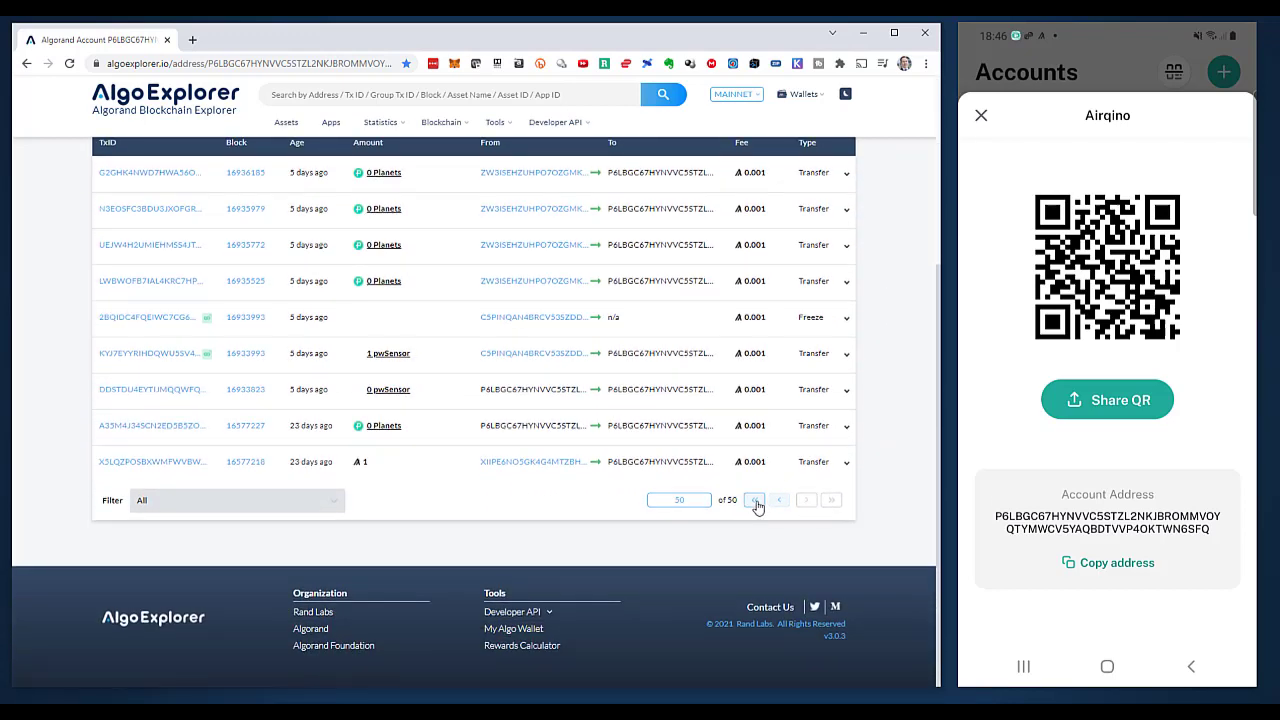
click(754, 500)
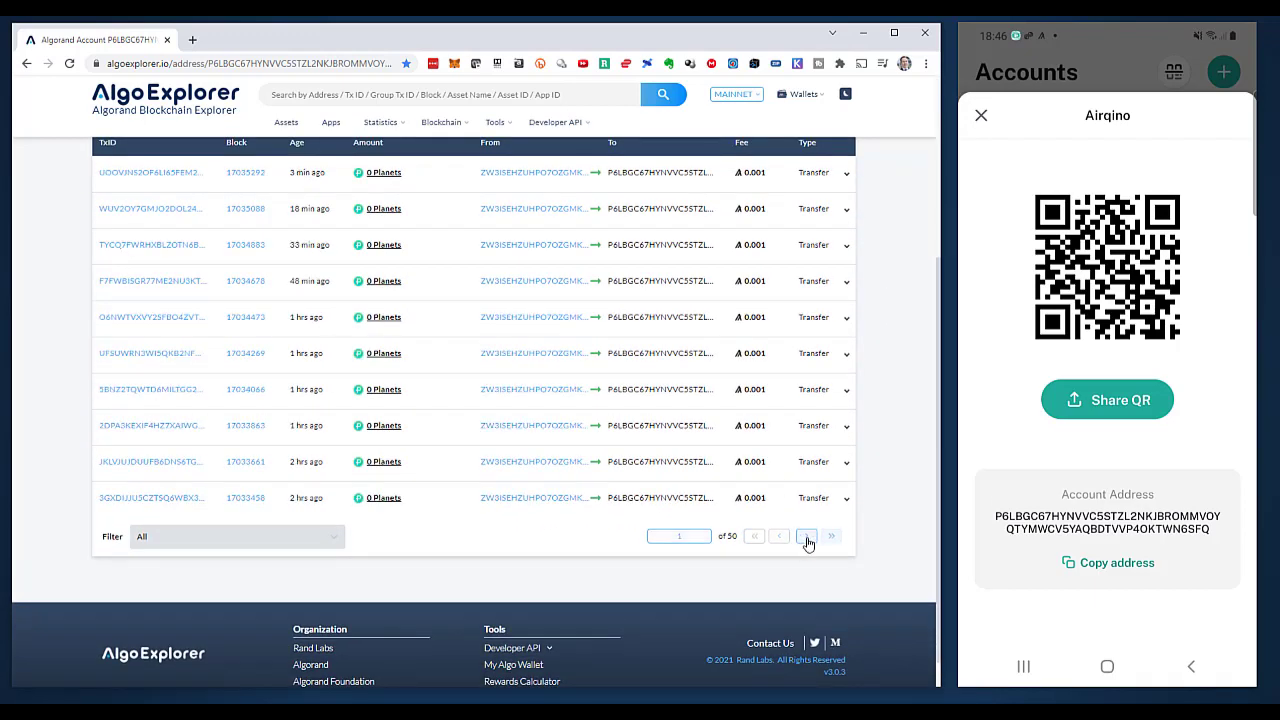
click(806, 537)
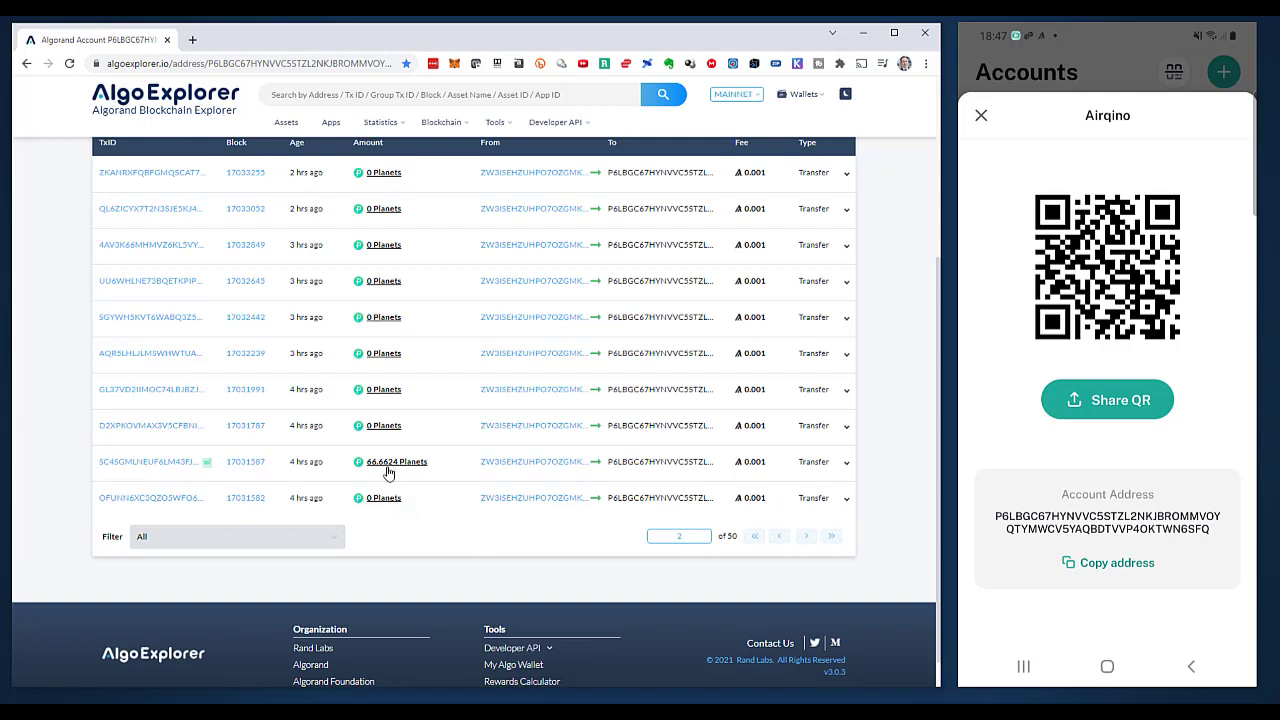